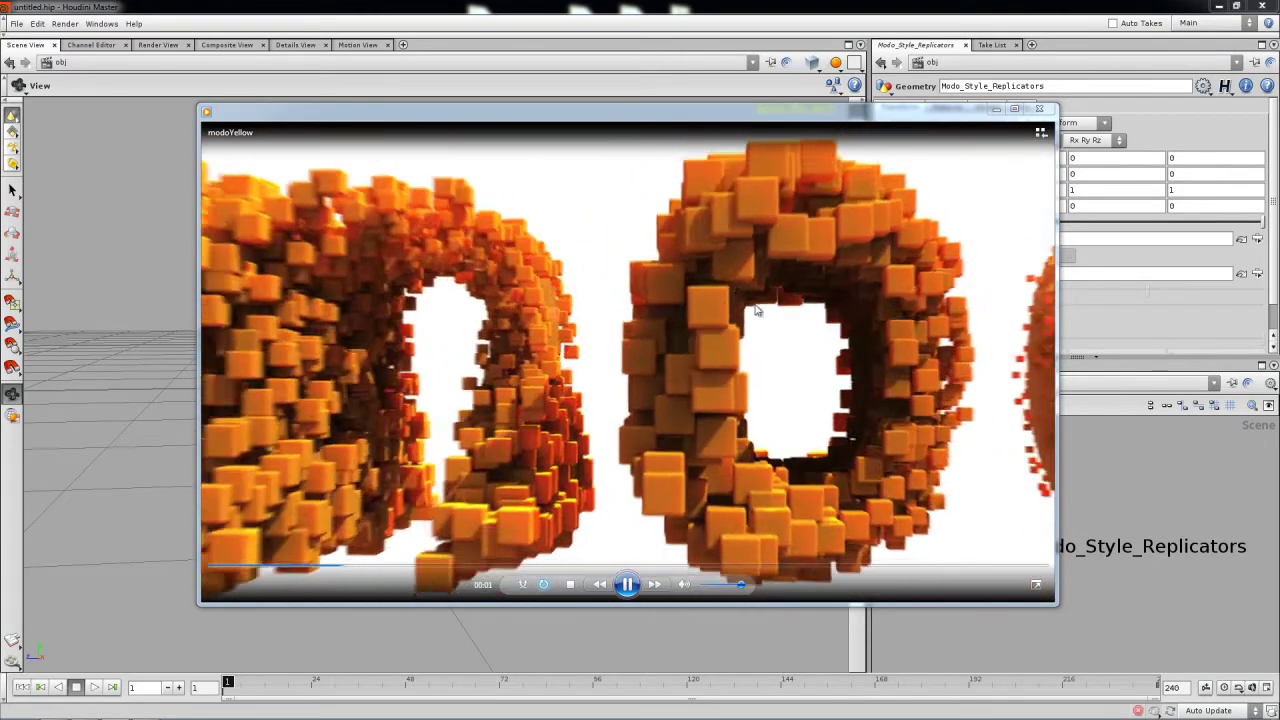
Step: Pause and resume the modoYellow reference clip to review the cube-built lettering
click(627, 586)
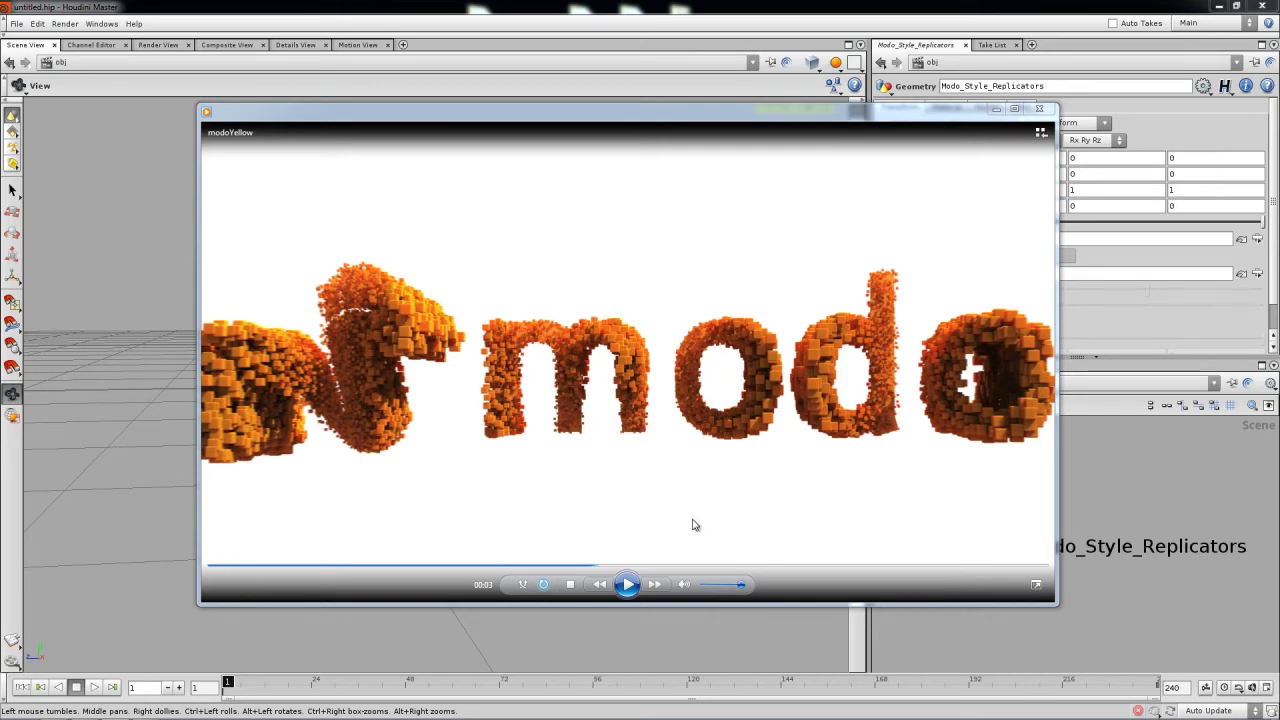
click(628, 586)
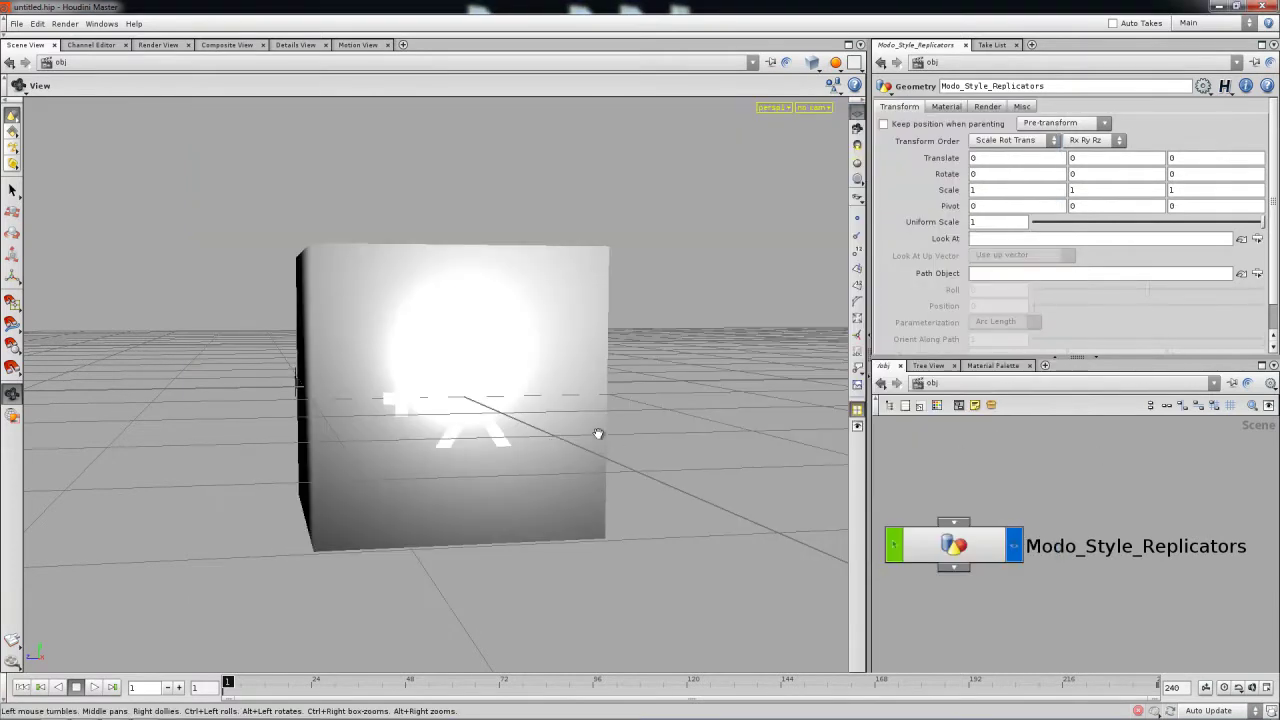
Step: Open the geometry network inside the Modo_Style_Replicators object
drag(520, 331, 637, 403)
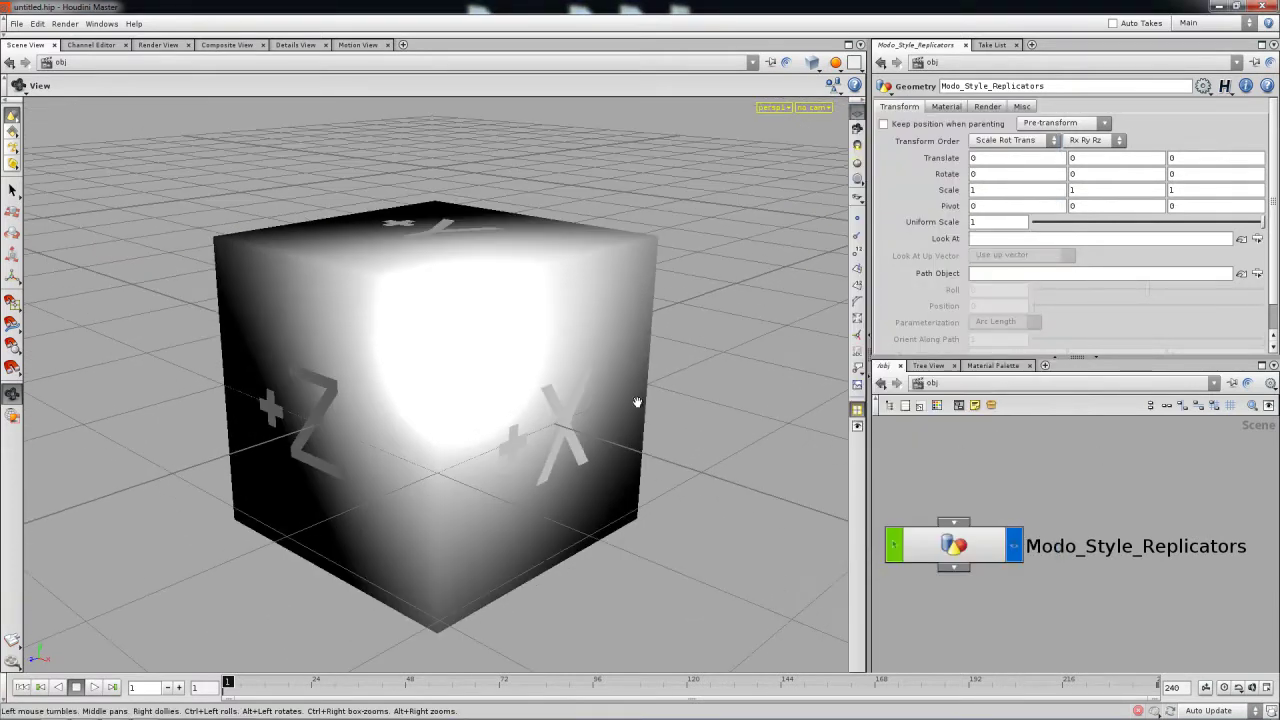
click(946, 527)
drag(606, 345, 657, 332)
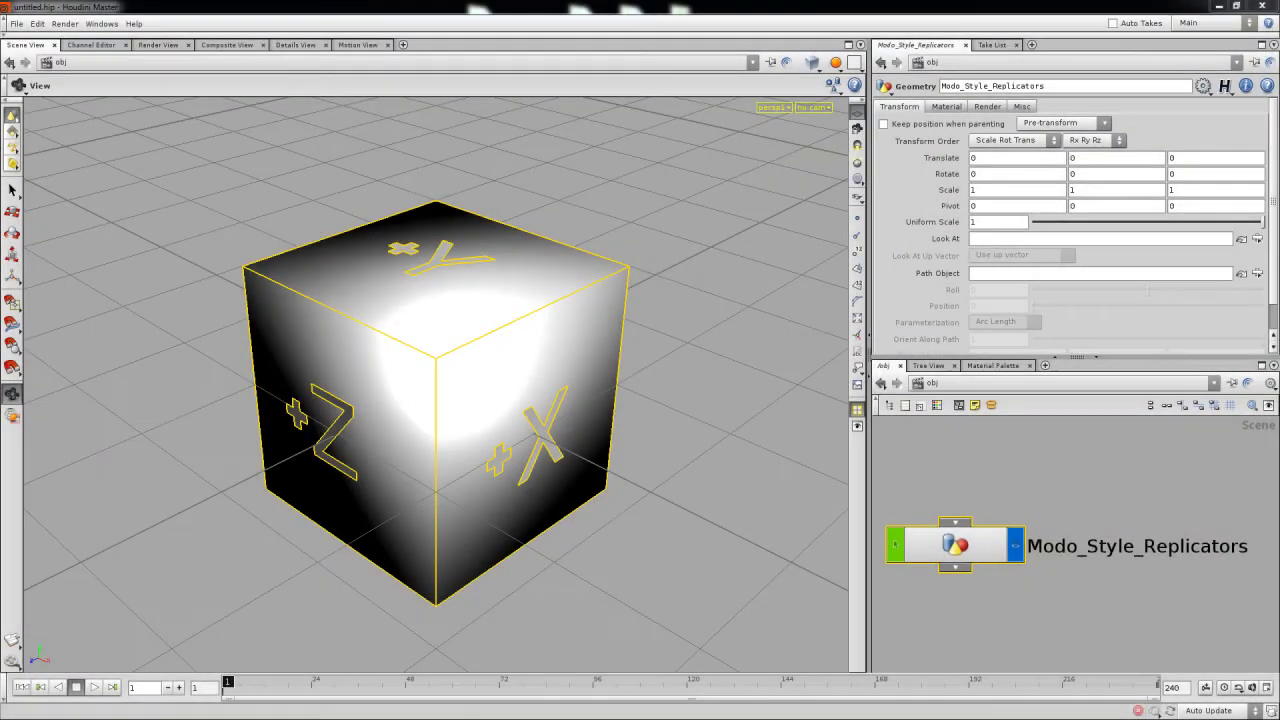
mouse_move(602, 528)
mouse_down()
mouse_move(571, 506)
mouse_move(580, 531)
mouse_up()
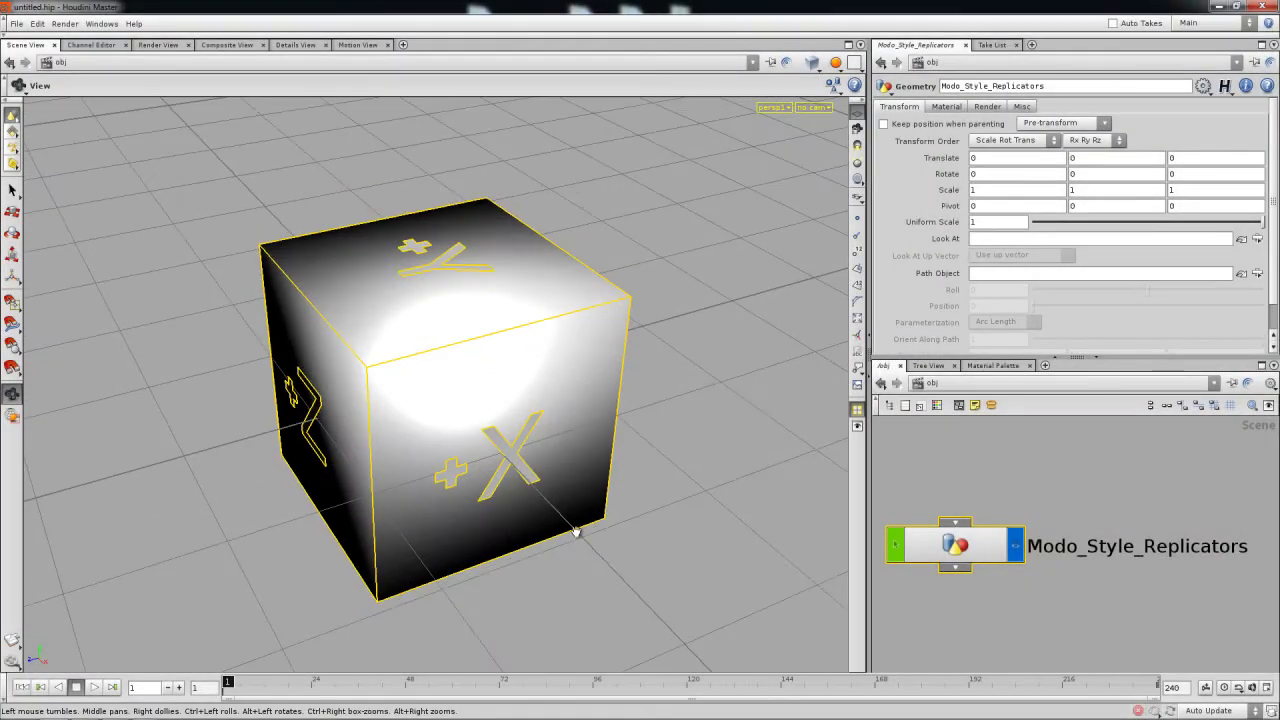
double_click(963, 552)
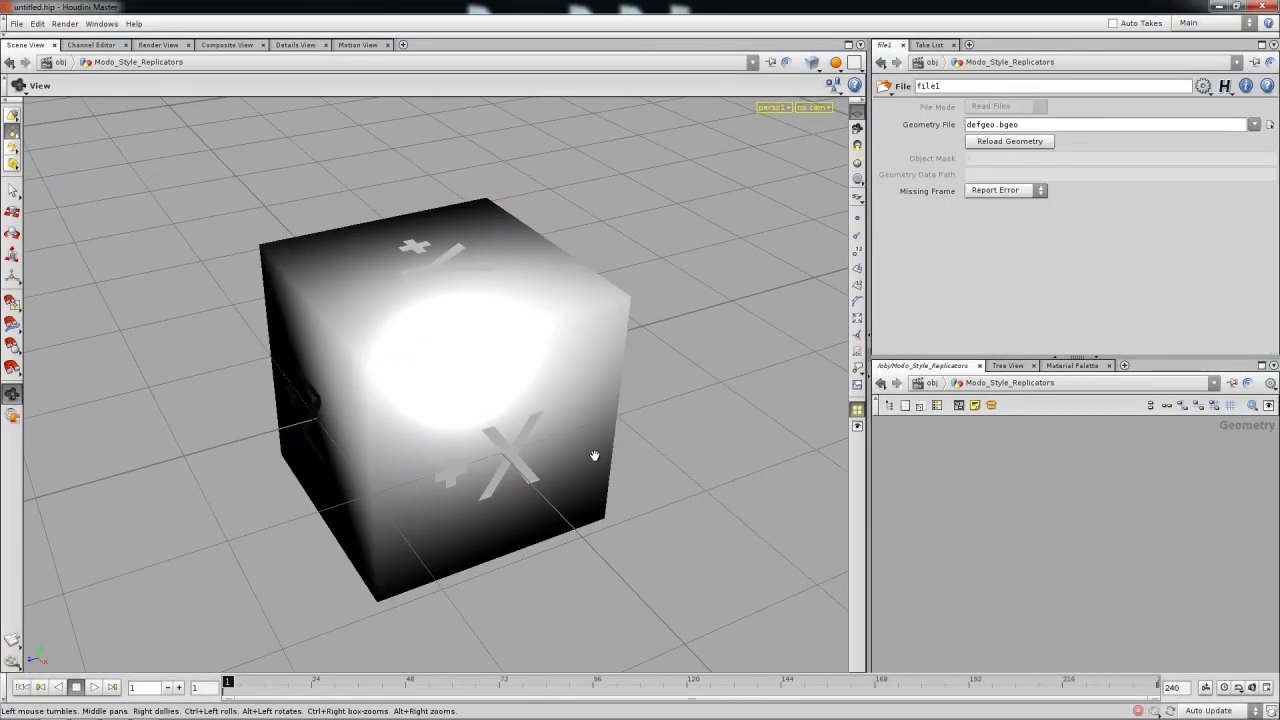
drag(581, 459, 575, 395)
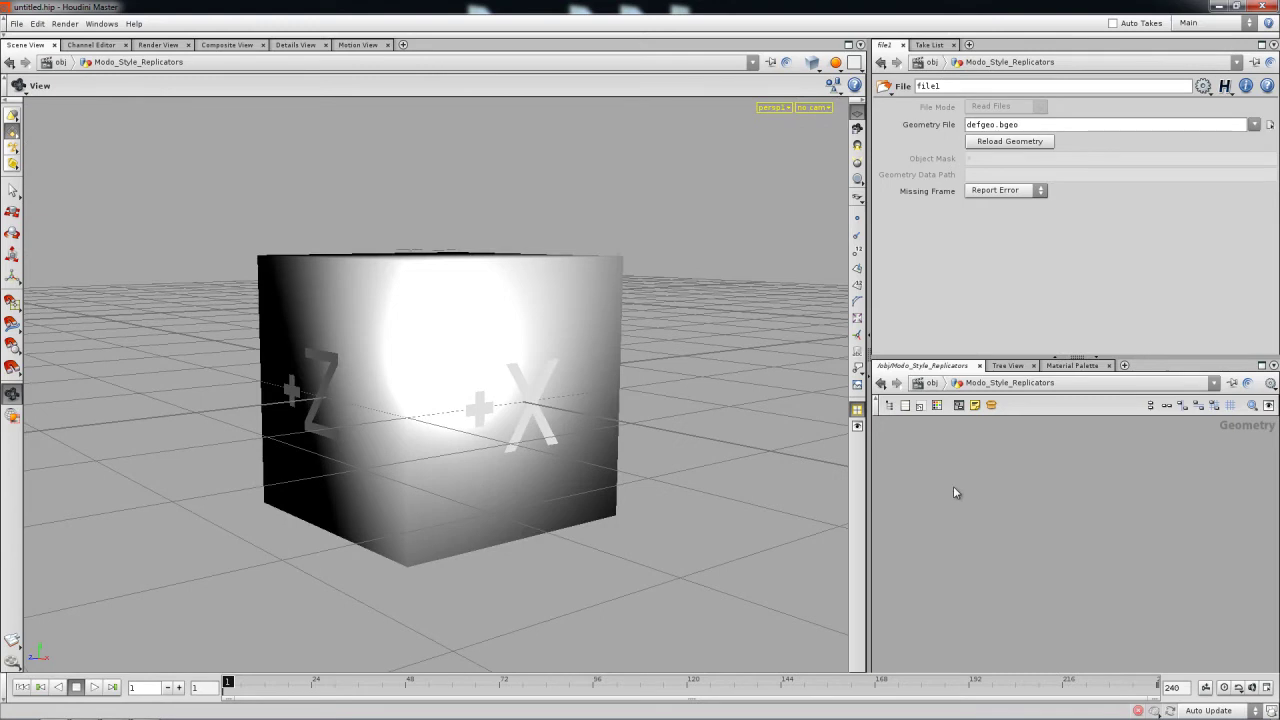
Step: Add a Font node to the geometry network
key(Tab)
mouse_move(974, 535)
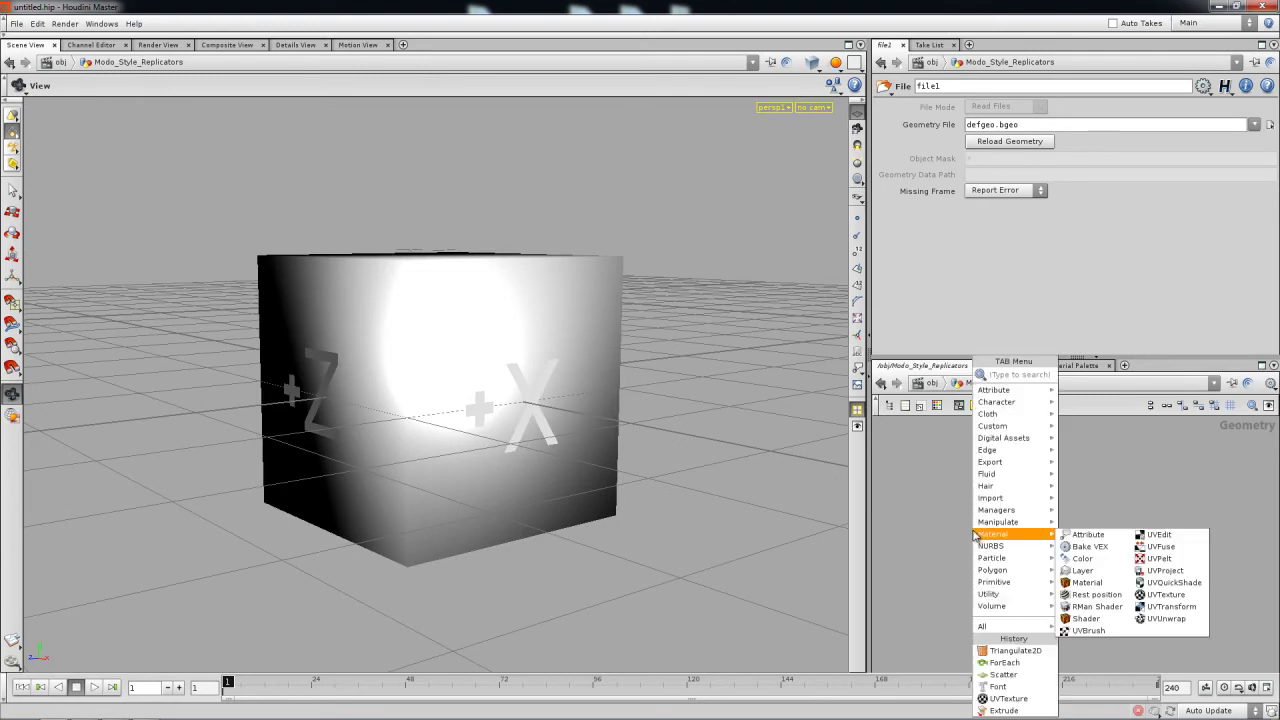
text(fo)
click(1082, 376)
click(1059, 445)
click(1062, 471)
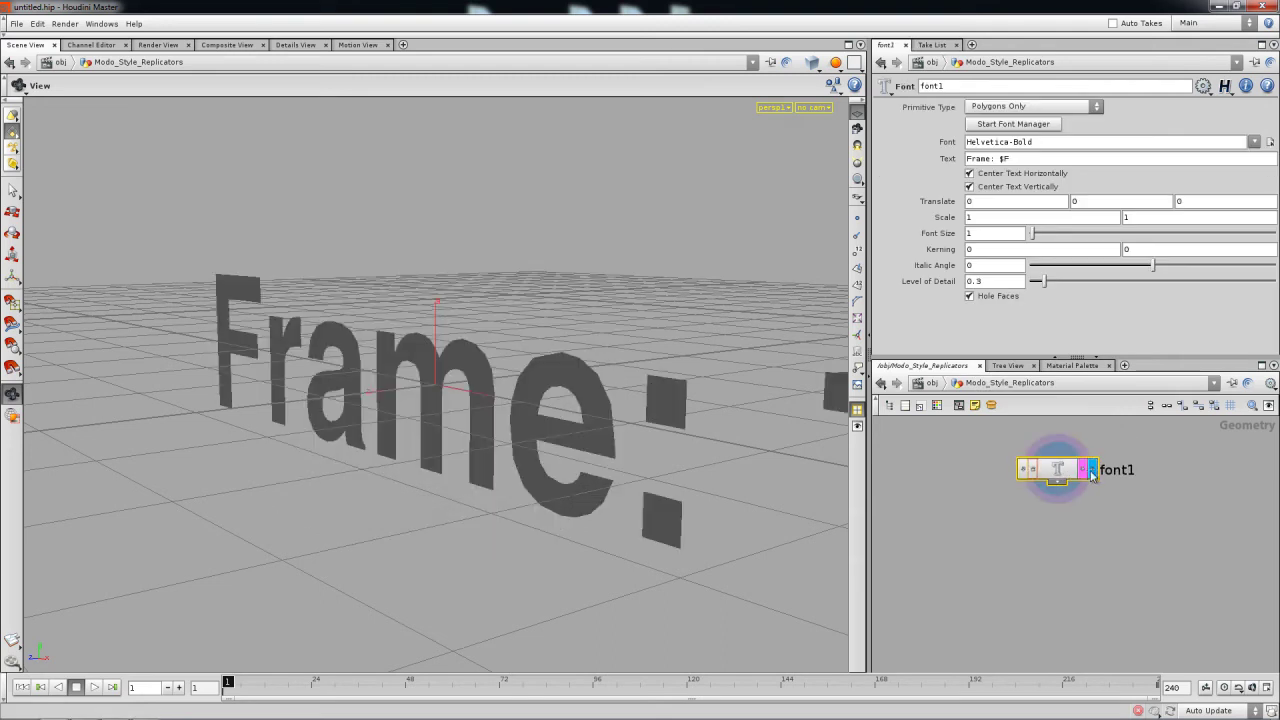
Step: Raise the font's level of detail to 1.19, checking the letter outlines in wireframe
drag(595, 475, 745, 468)
drag(1045, 290, 1091, 288)
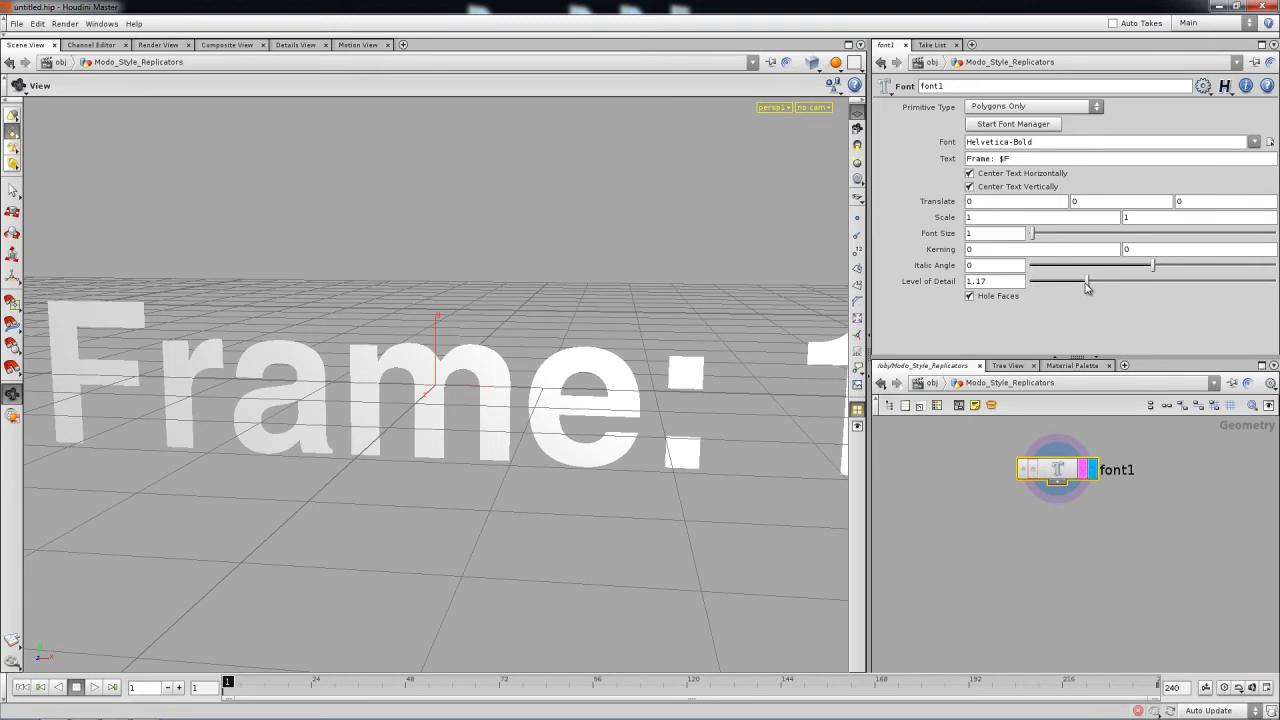
drag(711, 406, 567, 388)
key(w)
mouse_move(1094, 281)
mouse_down()
mouse_move(1025, 288)
mouse_move(1081, 290)
mouse_up()
drag(674, 403, 897, 313)
Step: Set the font node's text to "modo" and turn off vertical text centering
drag(1015, 160, 927, 178)
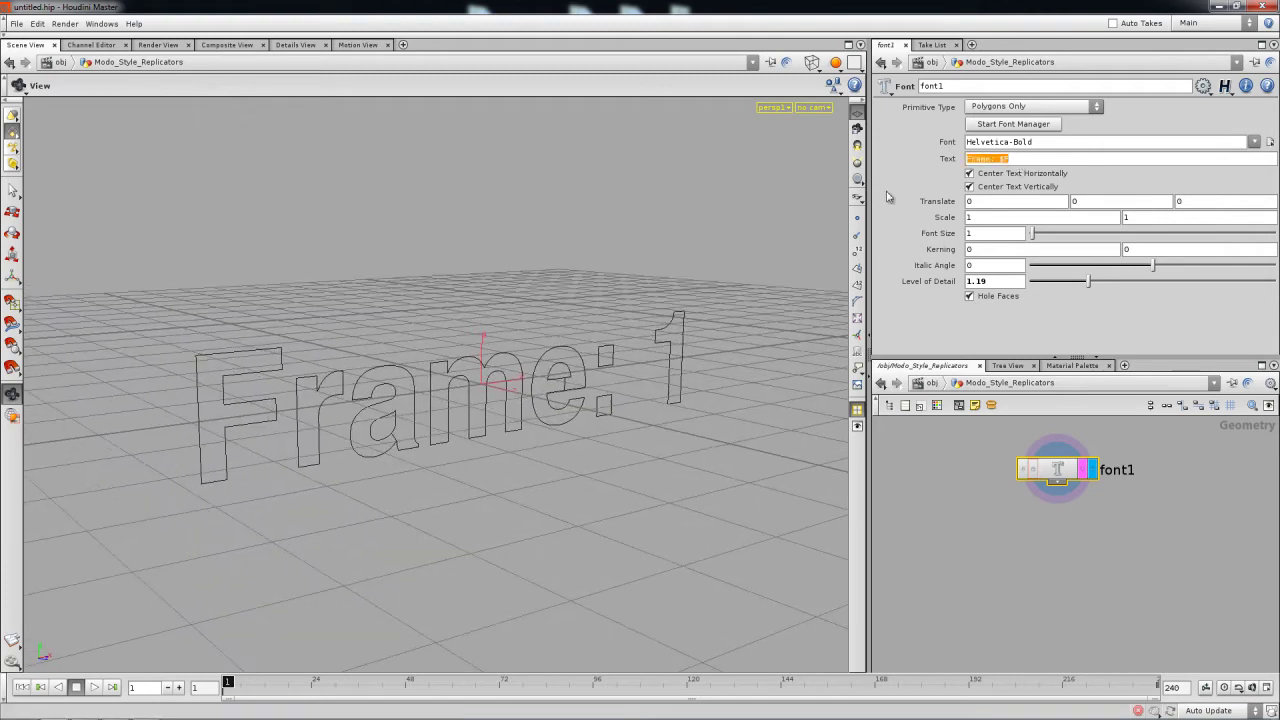
text(m)
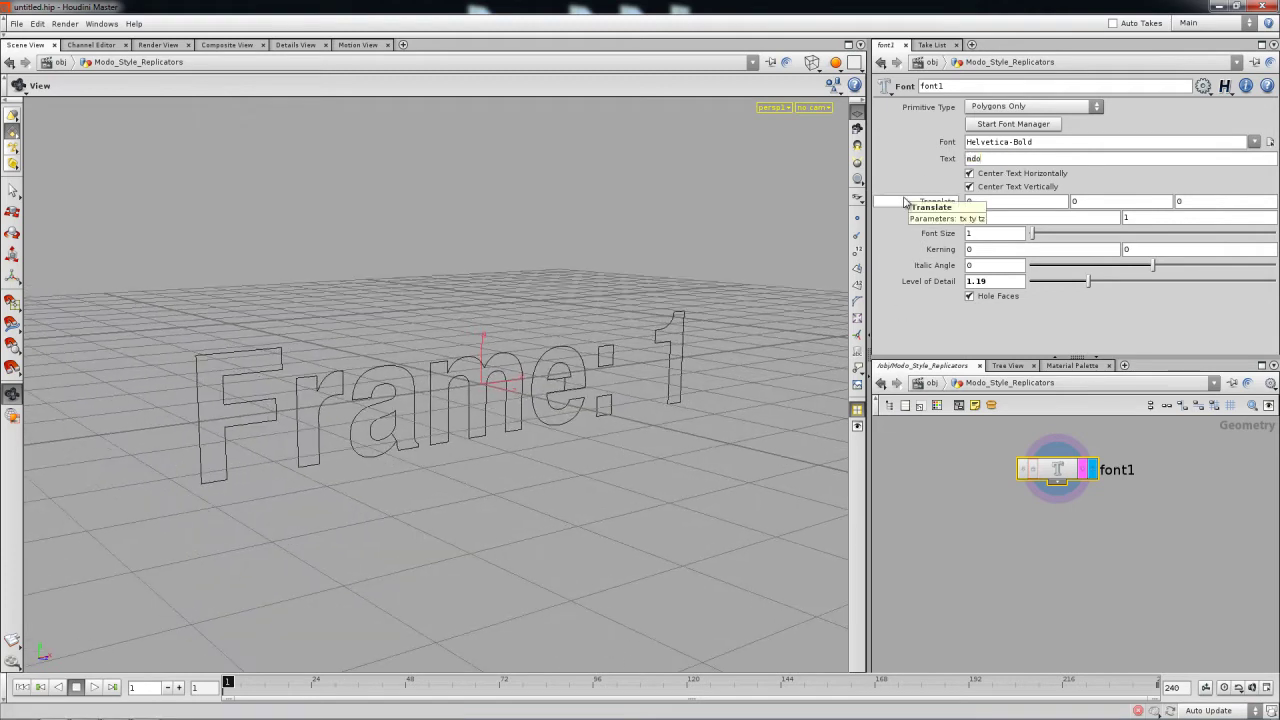
text(odo)
key(Return)
mouse_move(455, 428)
mouse_down()
mouse_move(449, 471)
mouse_move(451, 430)
mouse_move(434, 434)
mouse_up()
drag(522, 397, 608, 416)
click(969, 186)
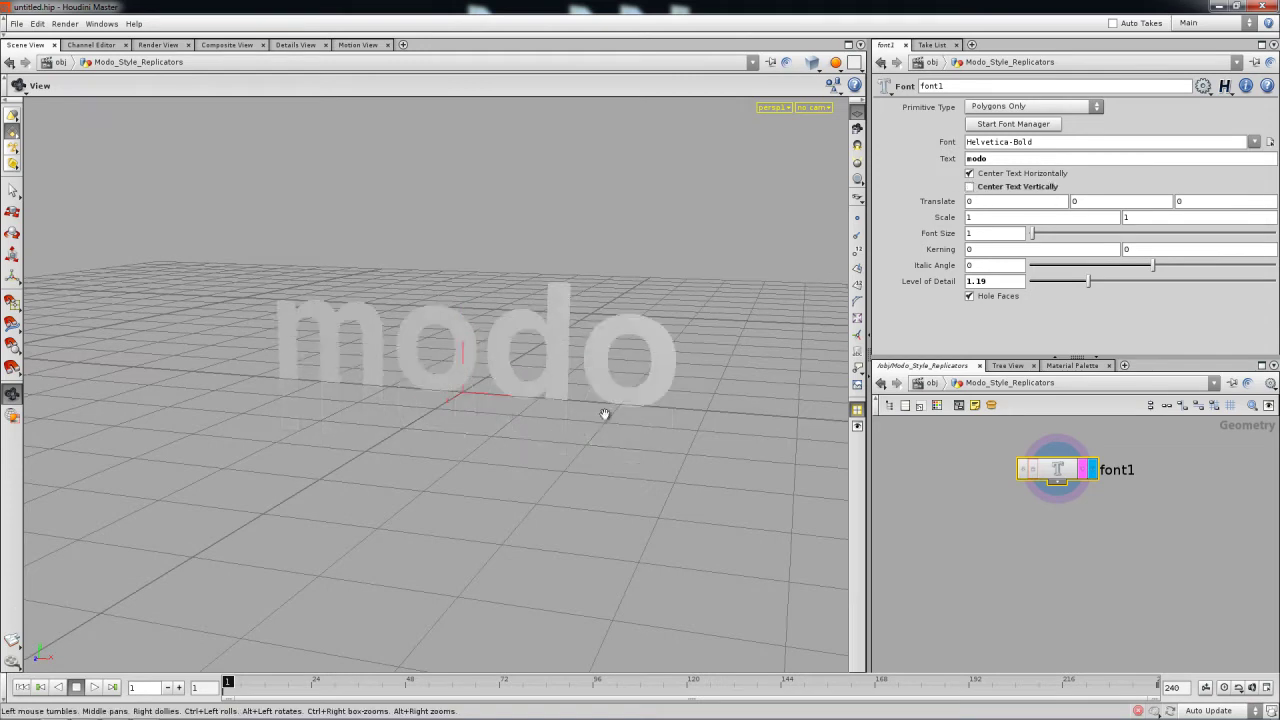
drag(634, 366, 686, 391)
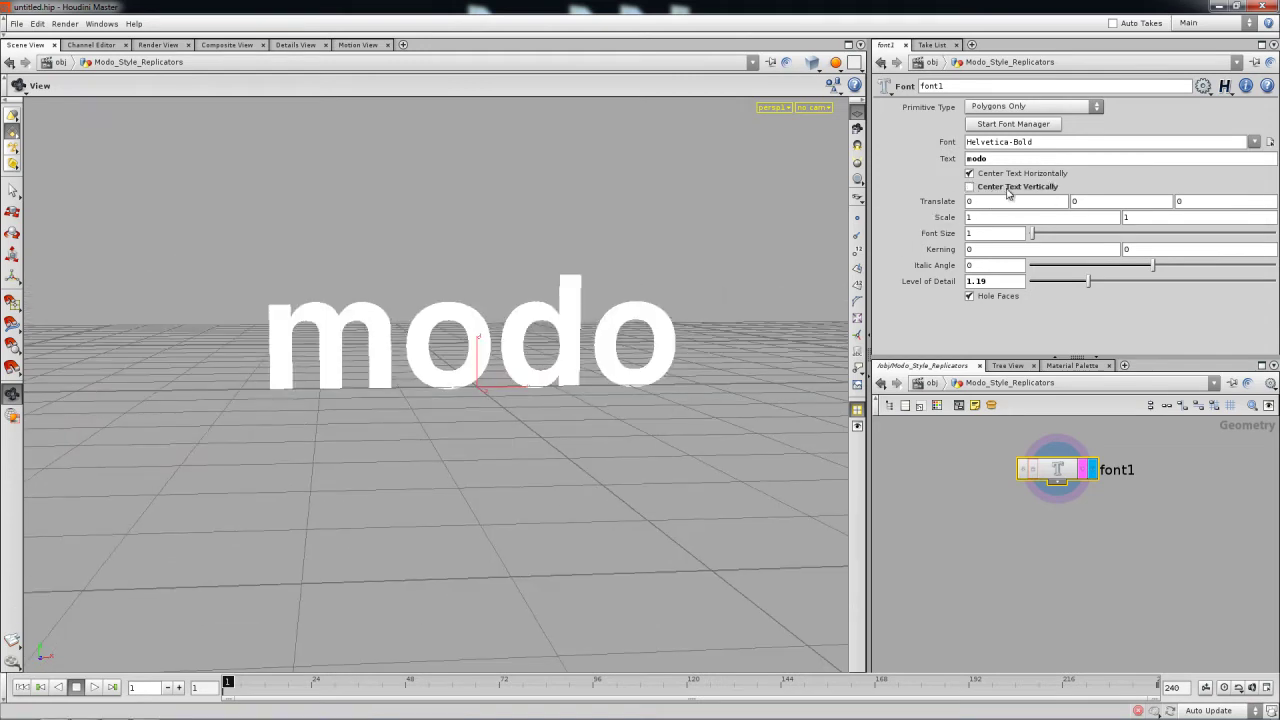
drag(486, 371, 663, 471)
Step: Add a Scatter node below the font node
key(Tab)
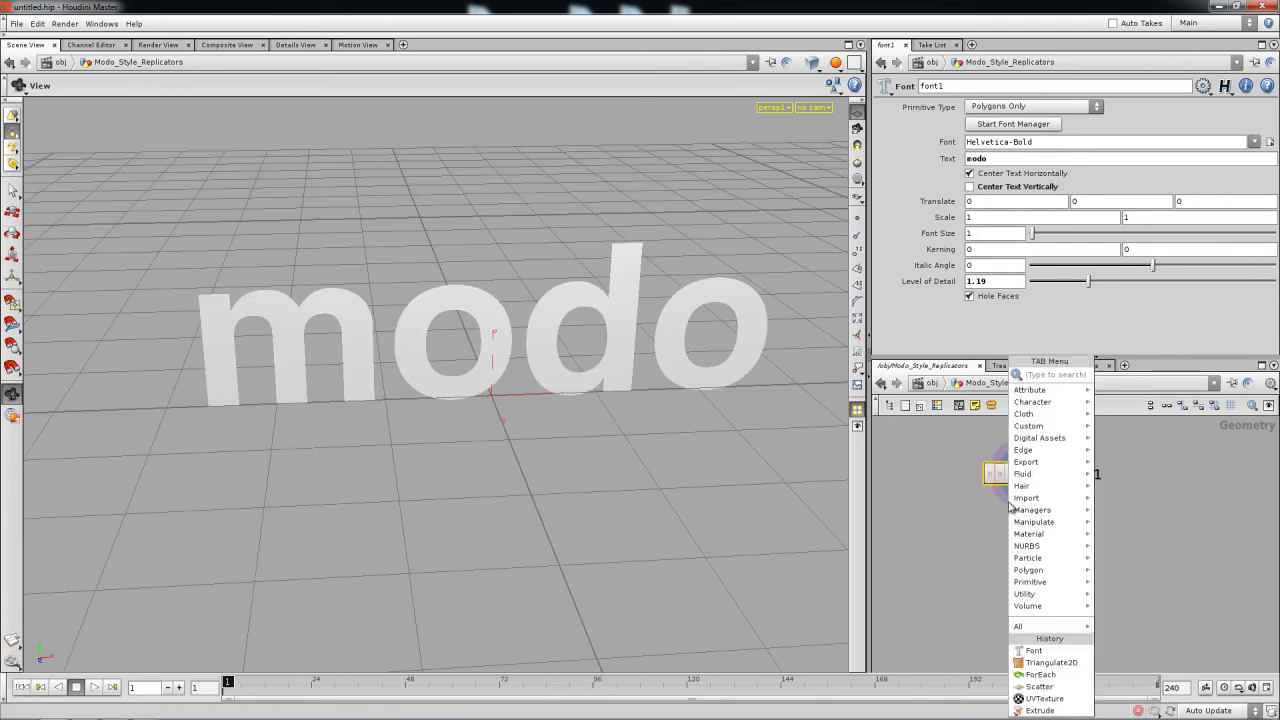
click(1122, 374)
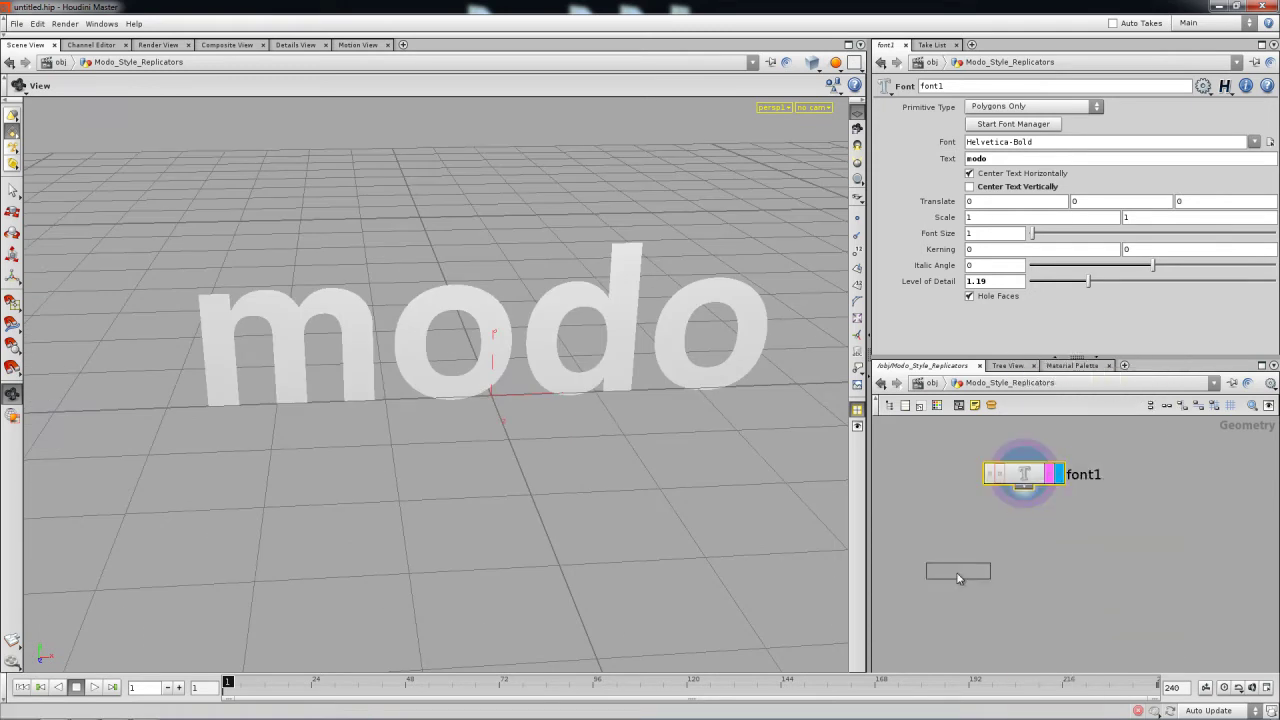
click(964, 566)
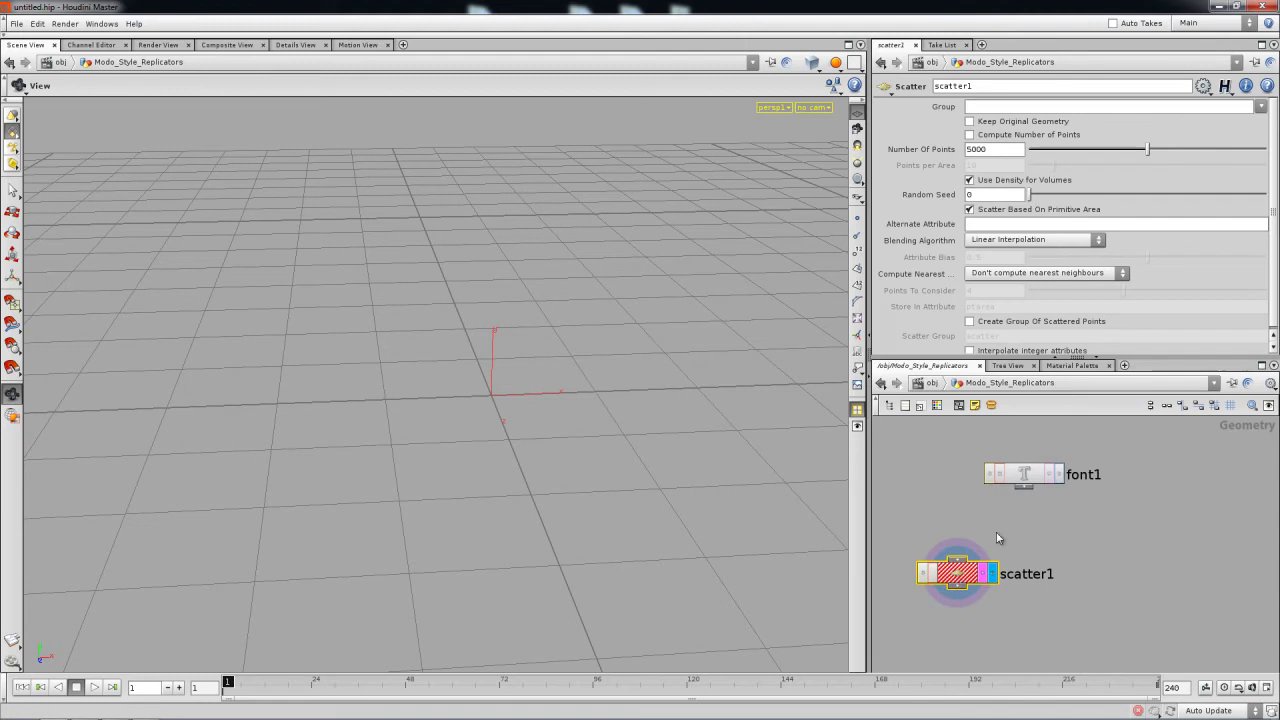
Step: Change the font node's text to "Houdini"
click(1024, 472)
double_click(1000, 160)
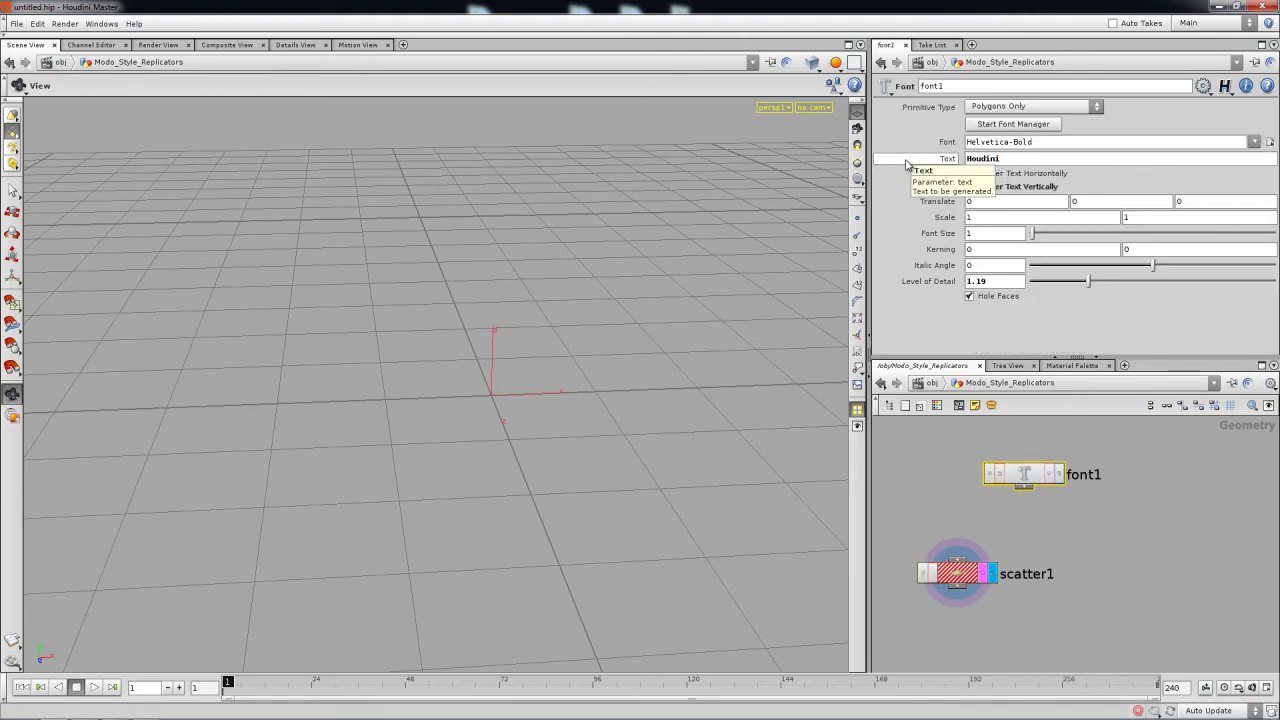
Step: Connect the font node's output to the Scatter node and display points in the viewport
drag(1023, 489, 962, 560)
click(965, 572)
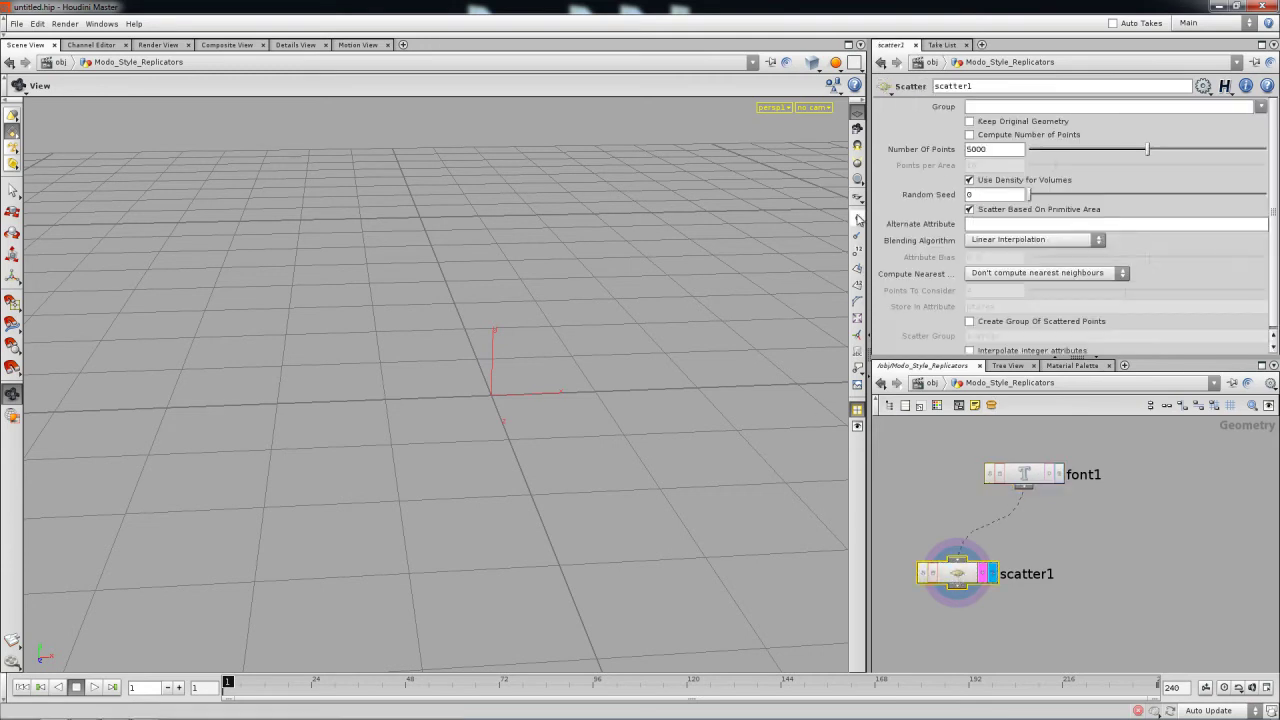
drag(568, 455, 529, 399)
Step: Change the text's typeface to Georgia-Bold and display the font node in the viewport
click(1038, 484)
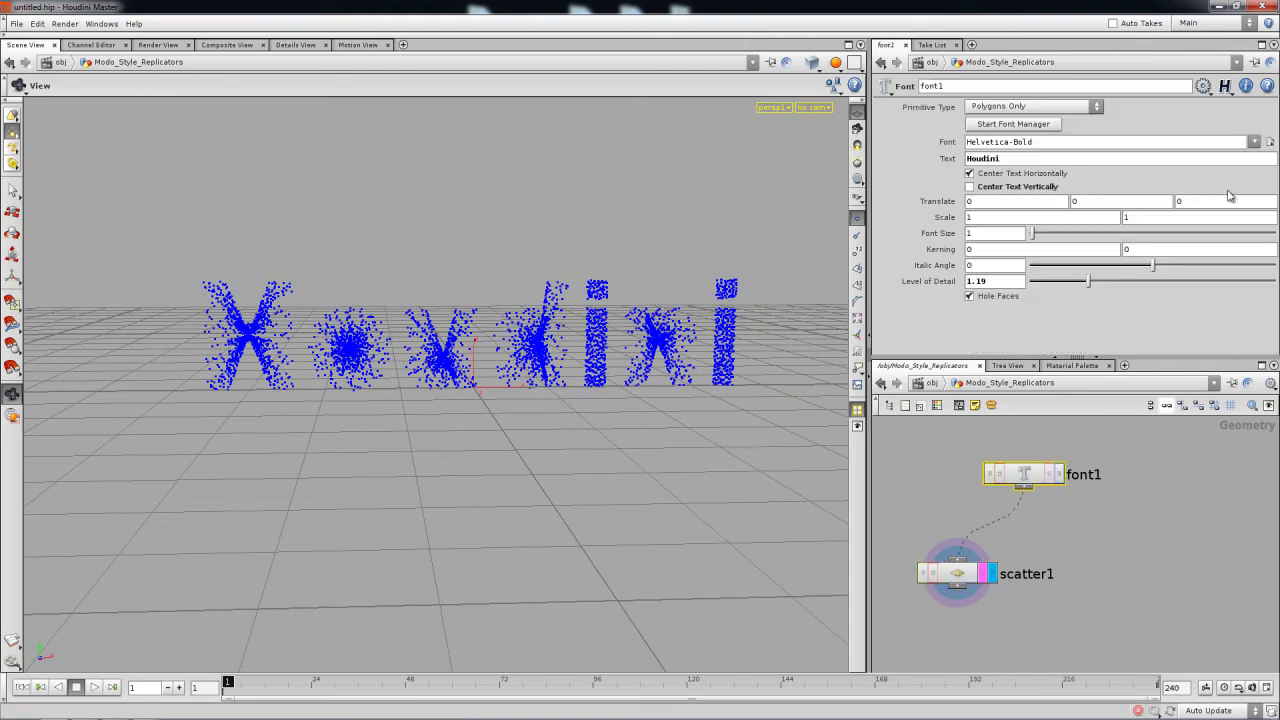
click(1254, 142)
scroll(1250, 362, down, 5)
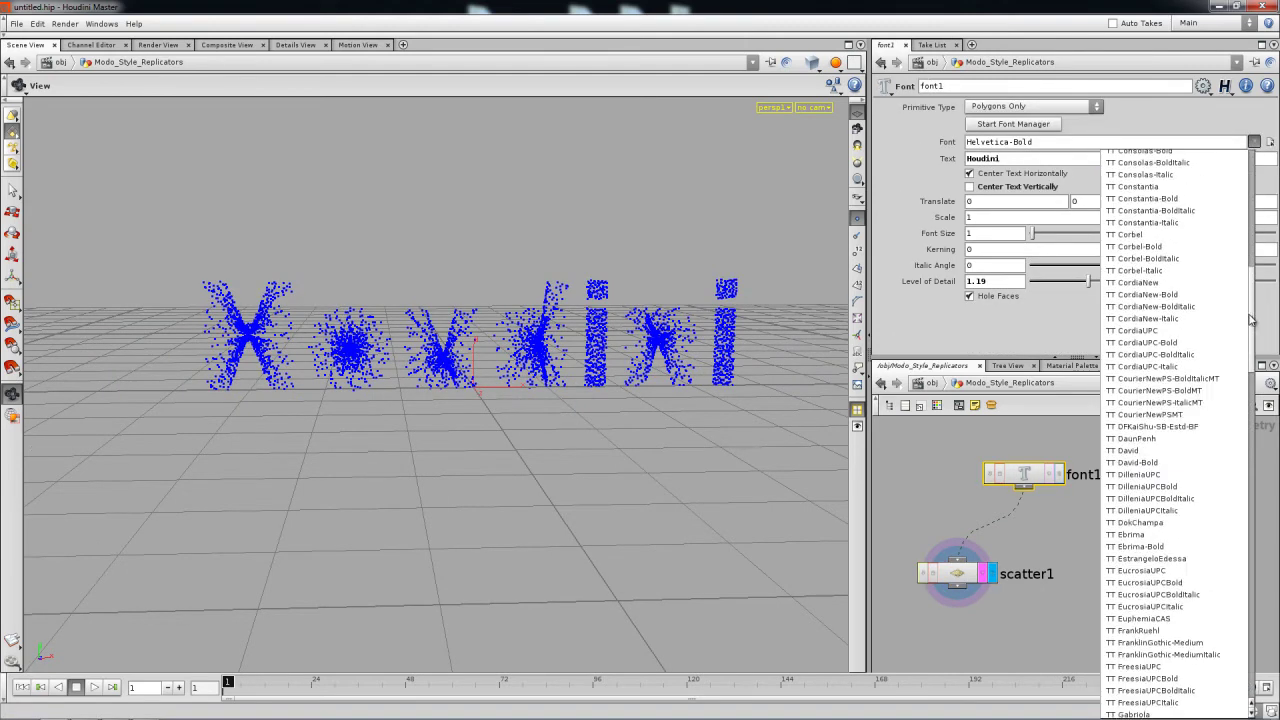
scroll(1250, 362, down, 8)
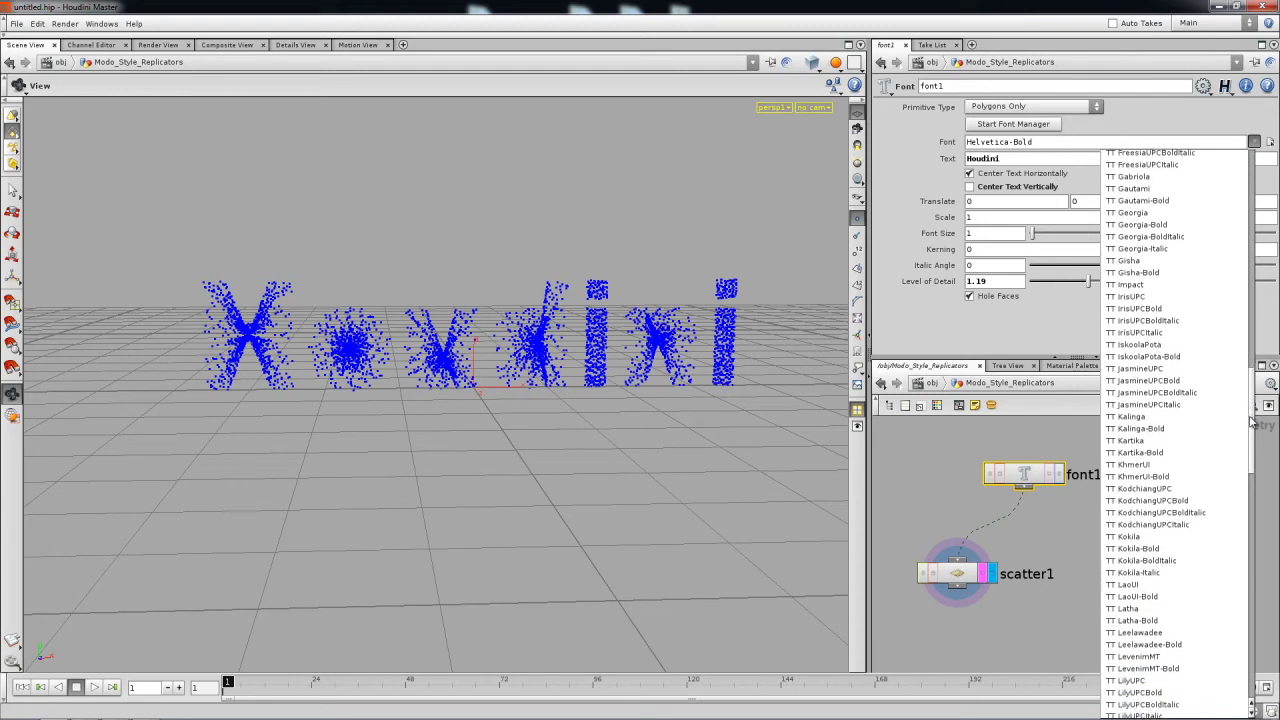
scroll(1256, 341, up, 10)
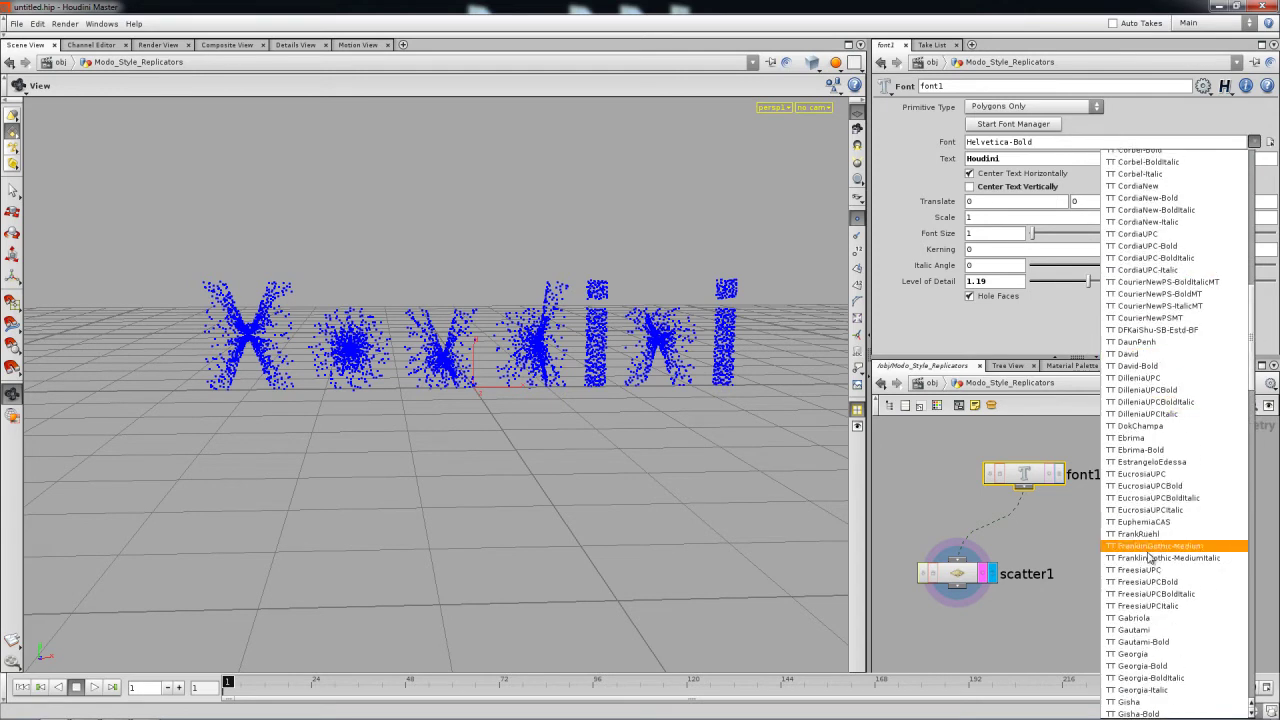
click(1150, 665)
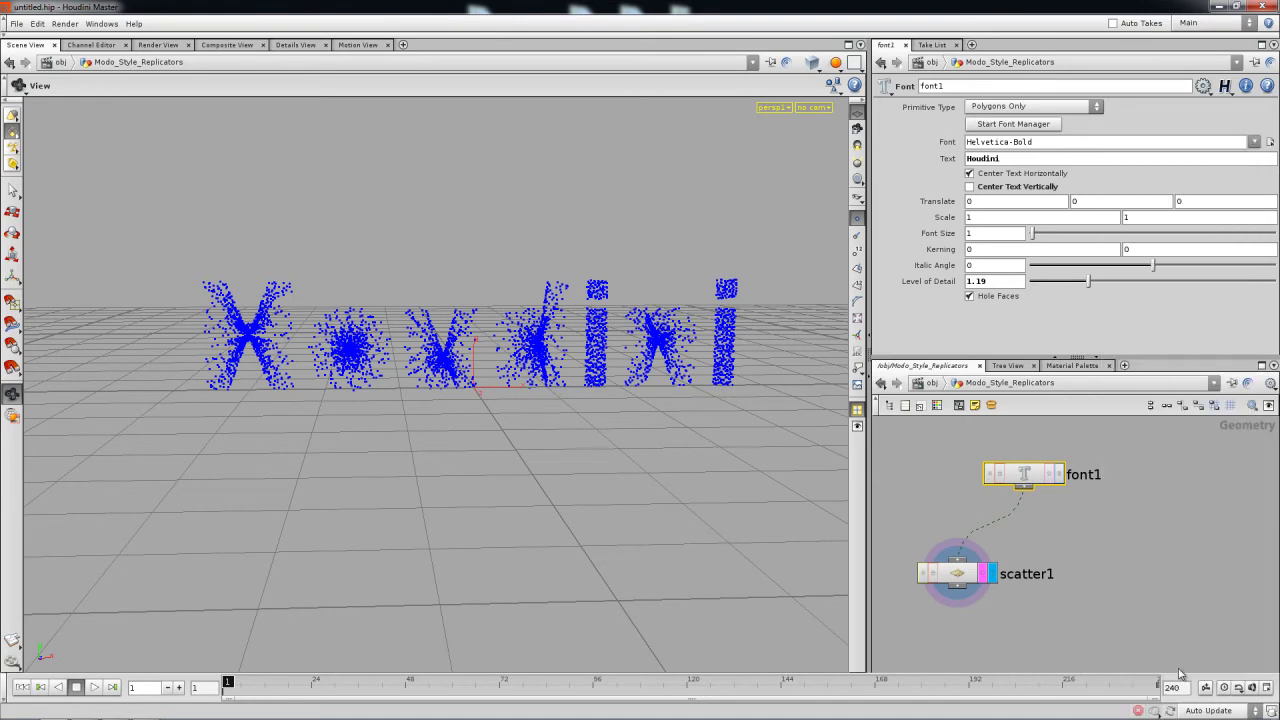
click(1050, 476)
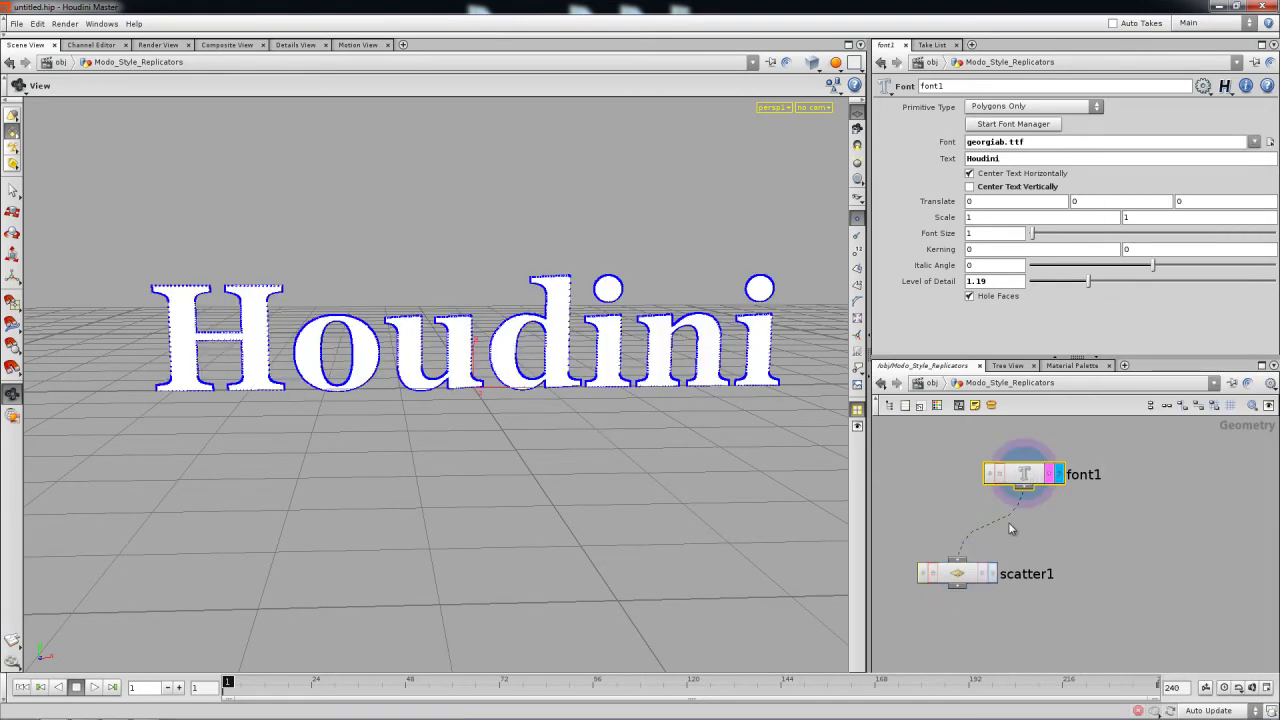
Step: Move the Scatter node further below the font node to make room between them
middle_drag(997, 511, 1011, 502)
drag(972, 563, 971, 552)
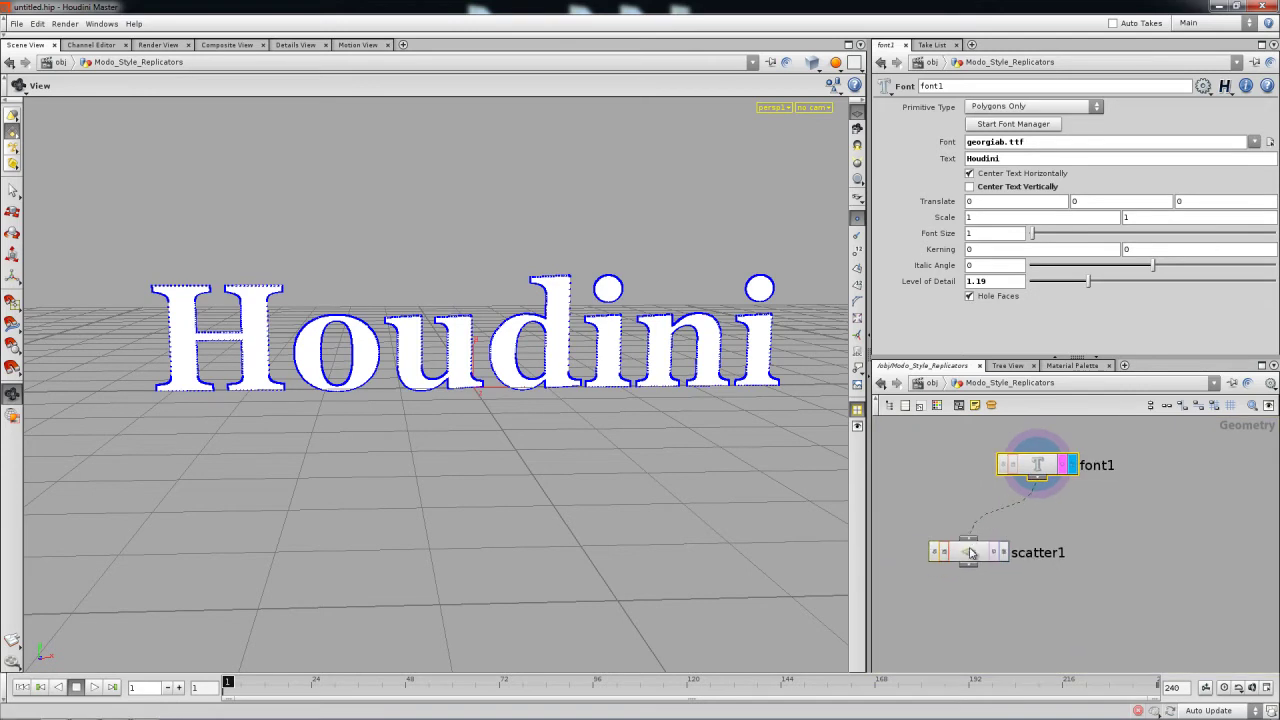
click(969, 553)
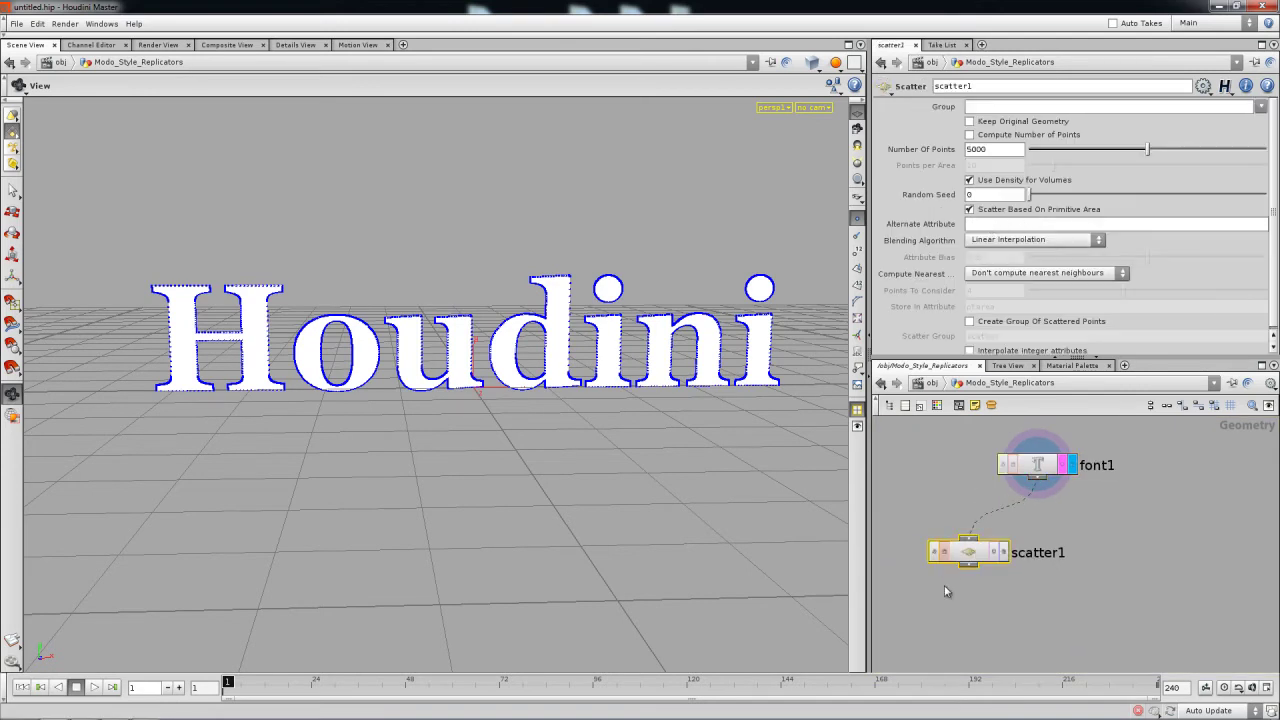
drag(968, 560, 952, 618)
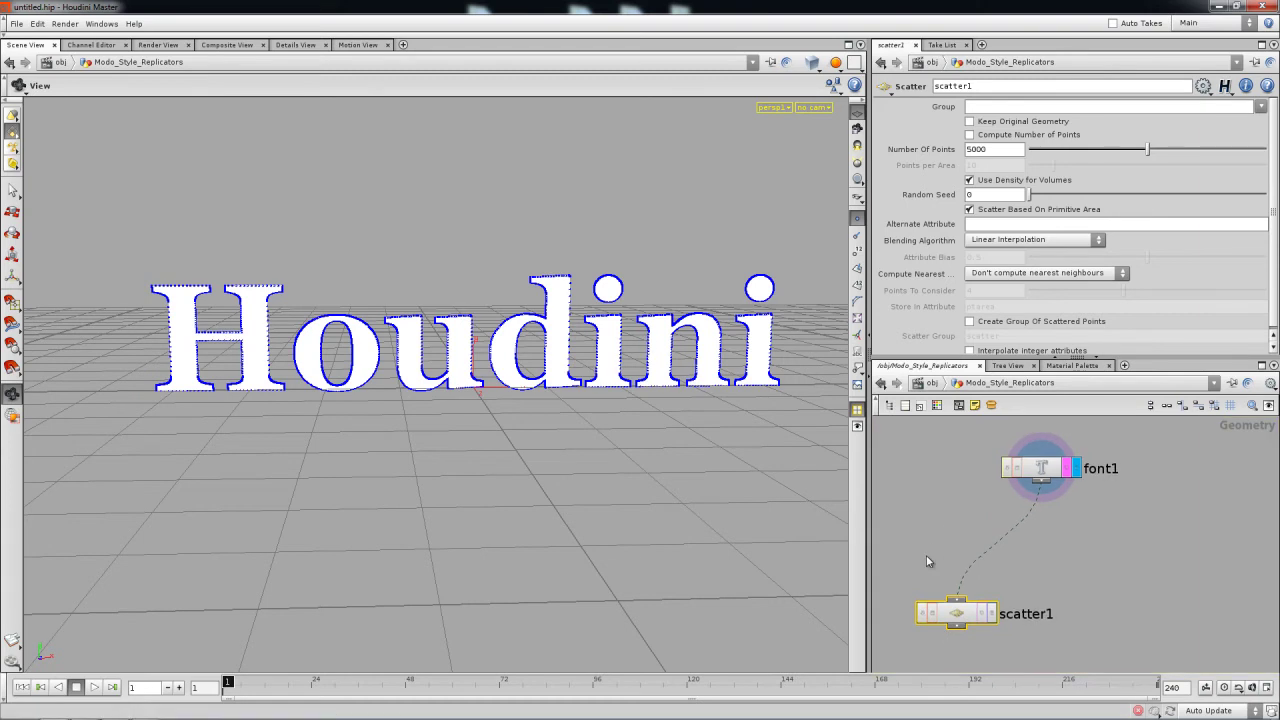
Step: Insert a ForEach node between the font and Scatter nodes and display its output
key(Tab)
mouse_move(948, 548)
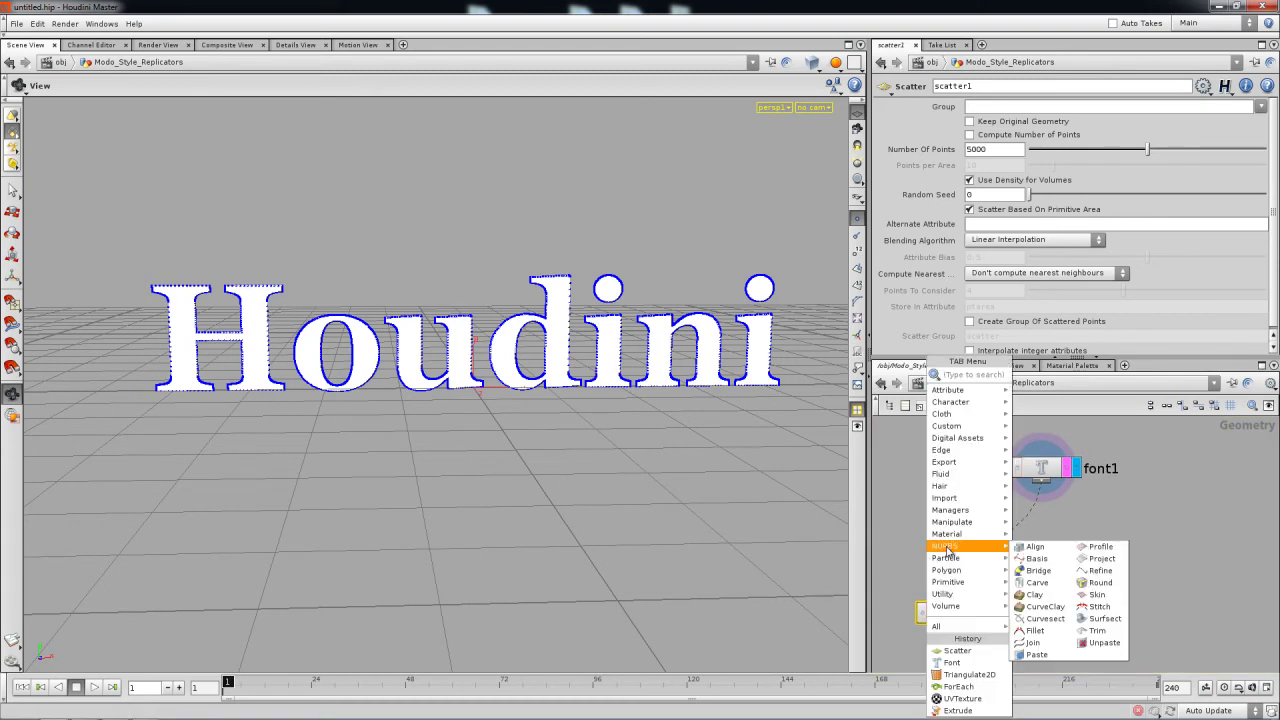
text(fo)
click(1041, 400)
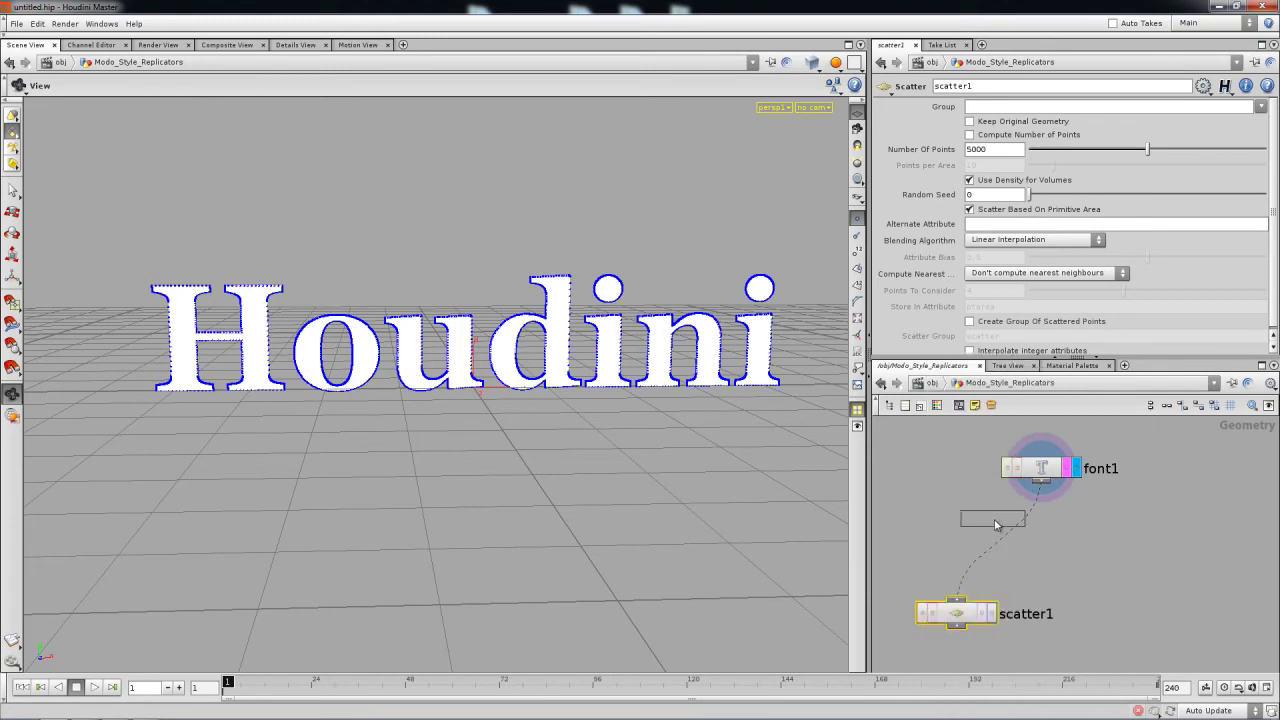
click(986, 520)
drag(1013, 521, 987, 538)
click(987, 538)
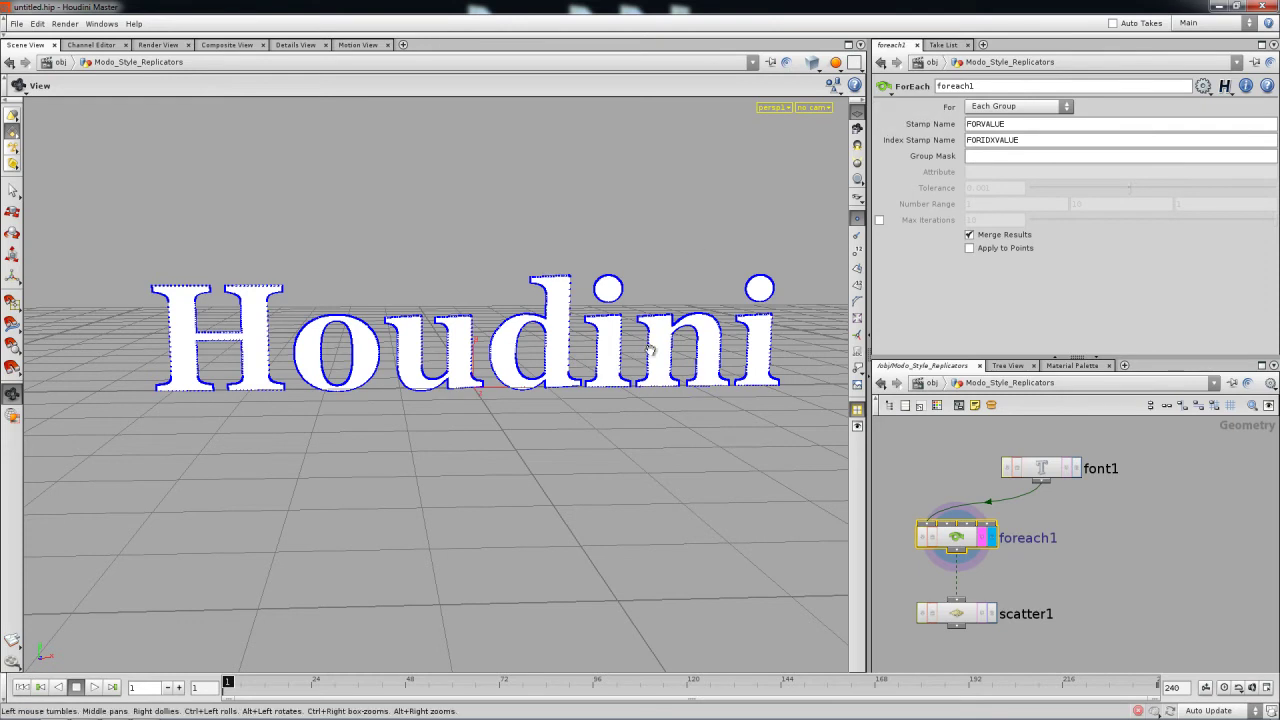
Step: Set the ForEach node to loop over Each Primitive/Point
drag(647, 353, 572, 378)
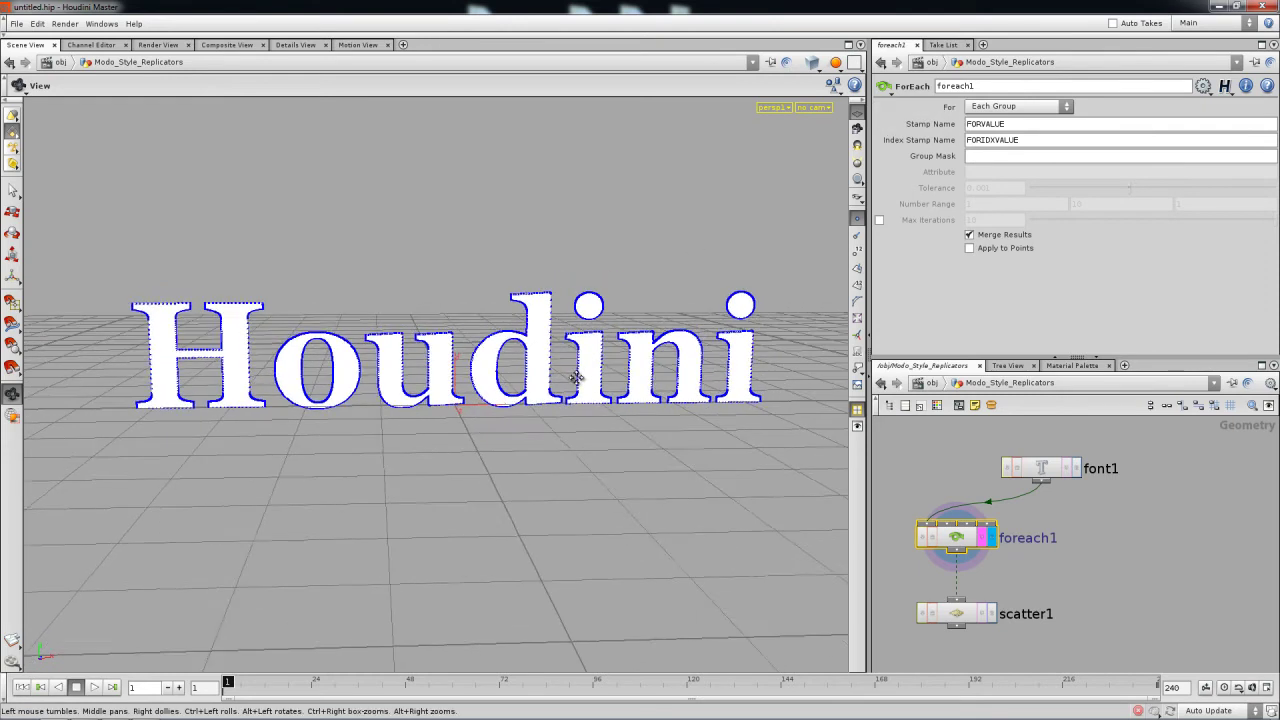
click(996, 108)
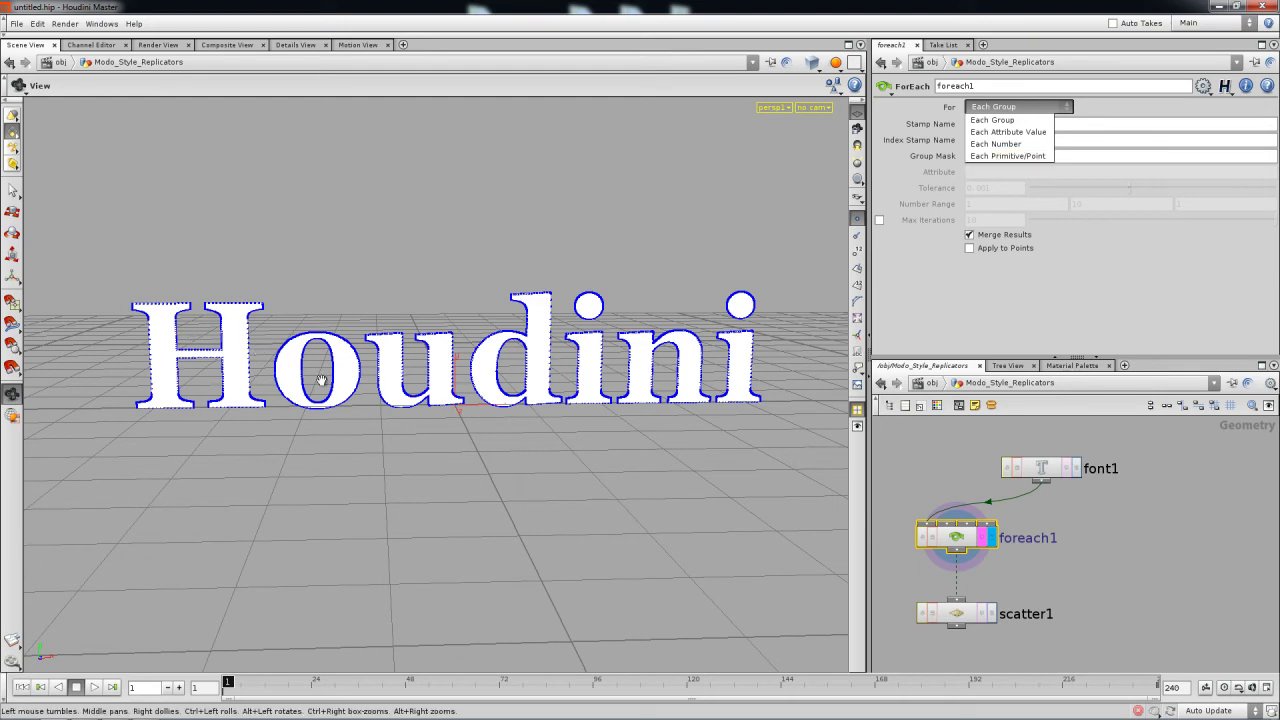
click(1008, 156)
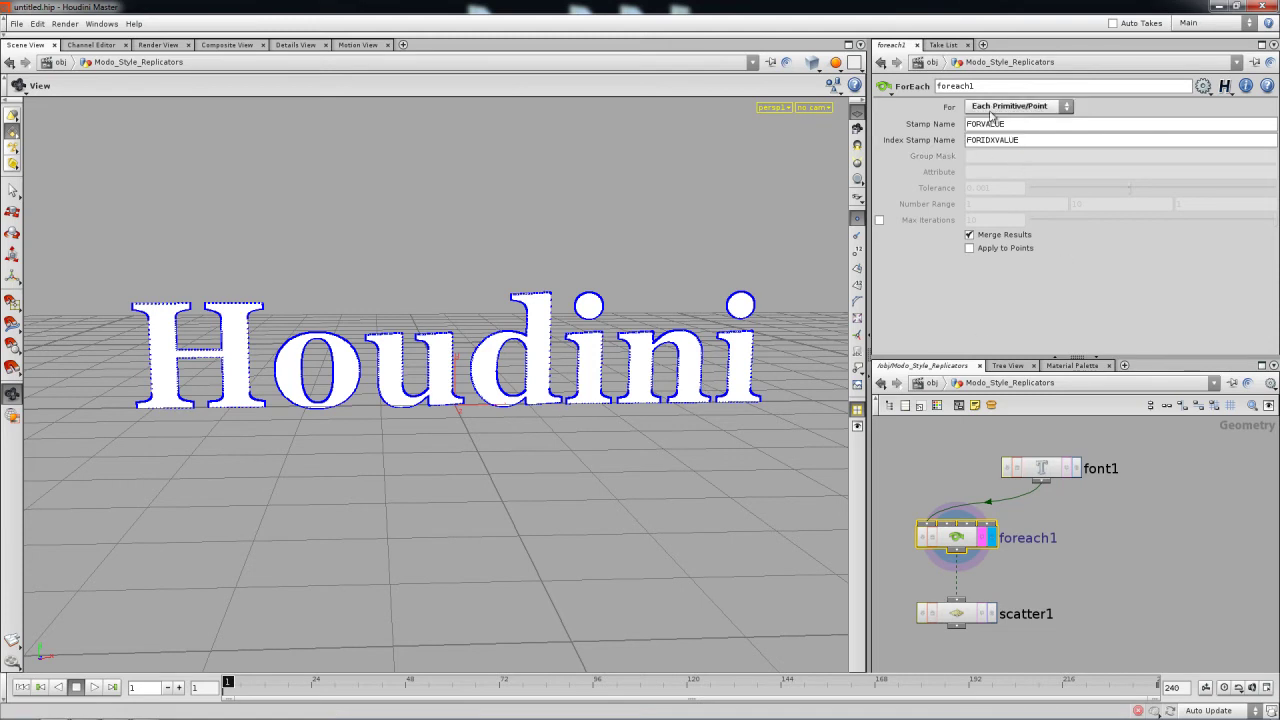
Step: Open the network inside the ForEach node
double_click(961, 541)
middle_drag(981, 544, 979, 549)
mouse_move(979, 549)
mouse_down()
mouse_move(997, 574)
mouse_move(989, 543)
mouse_up()
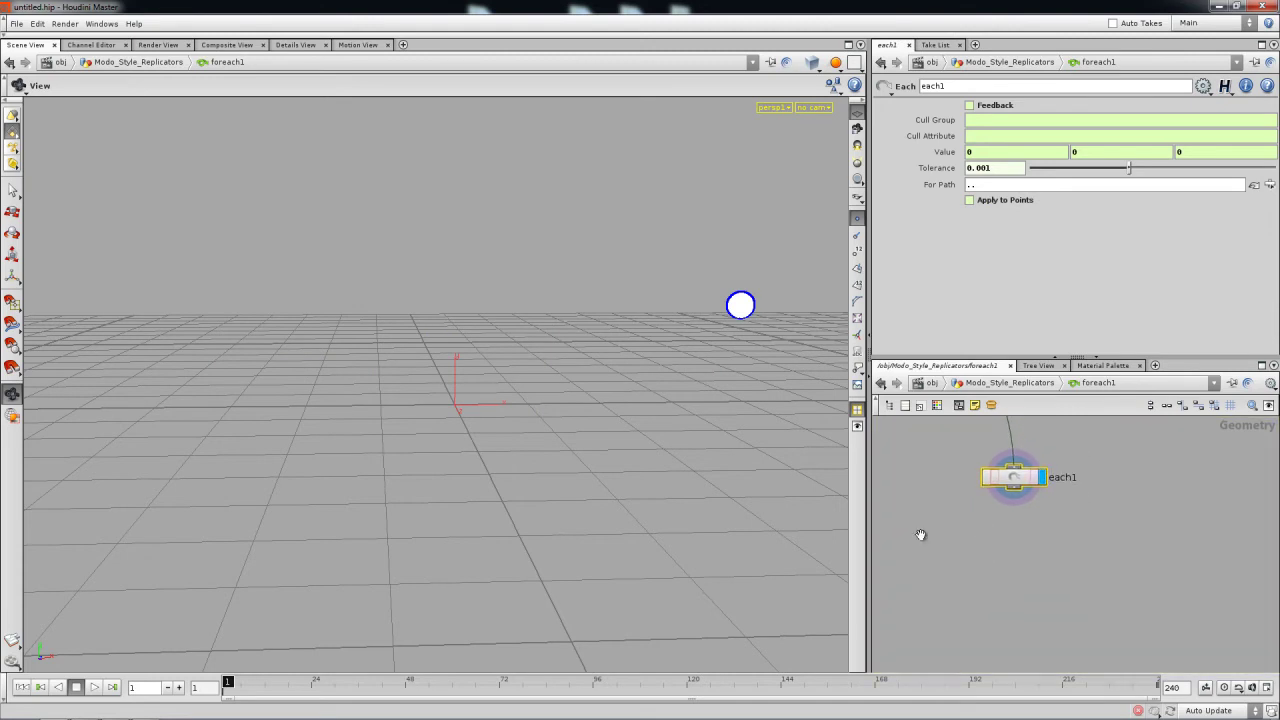
Step: Add a Triangulate2D node below the each1 node inside the ForEach network and wire each1 into it
scroll(991, 546, up, 2)
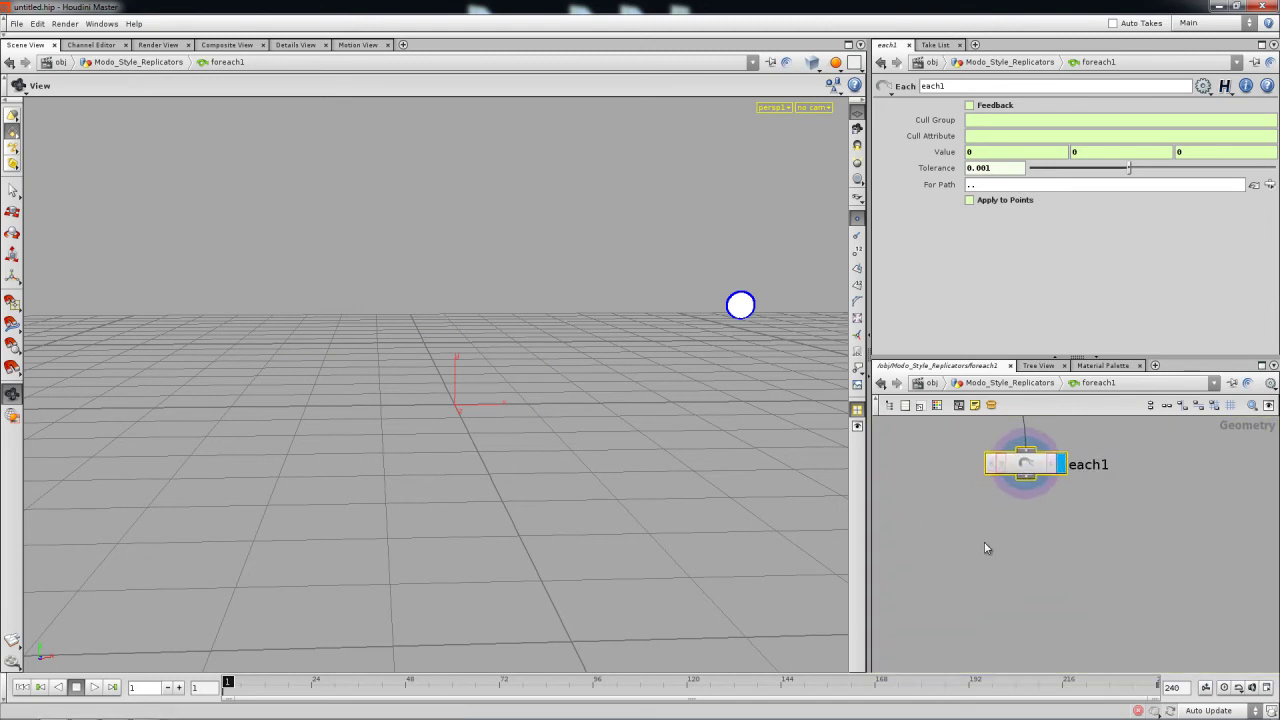
key(Tab)
text(tr)
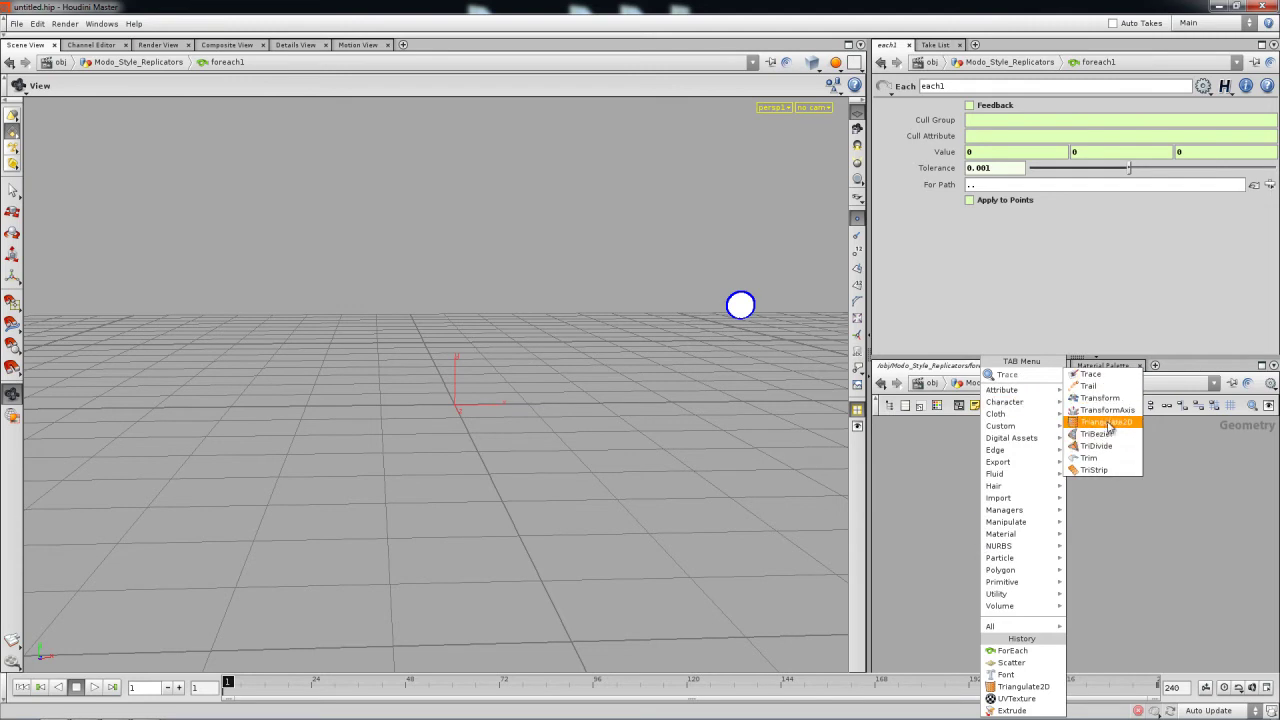
click(1106, 422)
click(1024, 522)
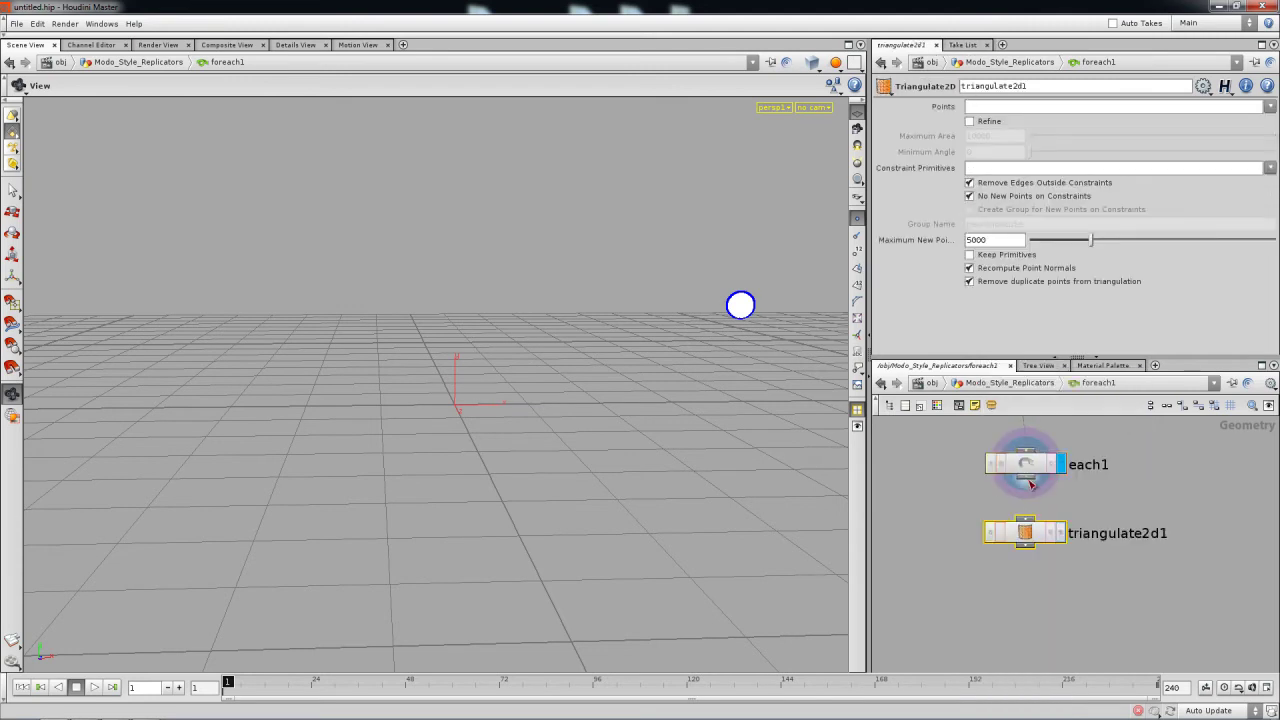
drag(753, 356, 700, 311)
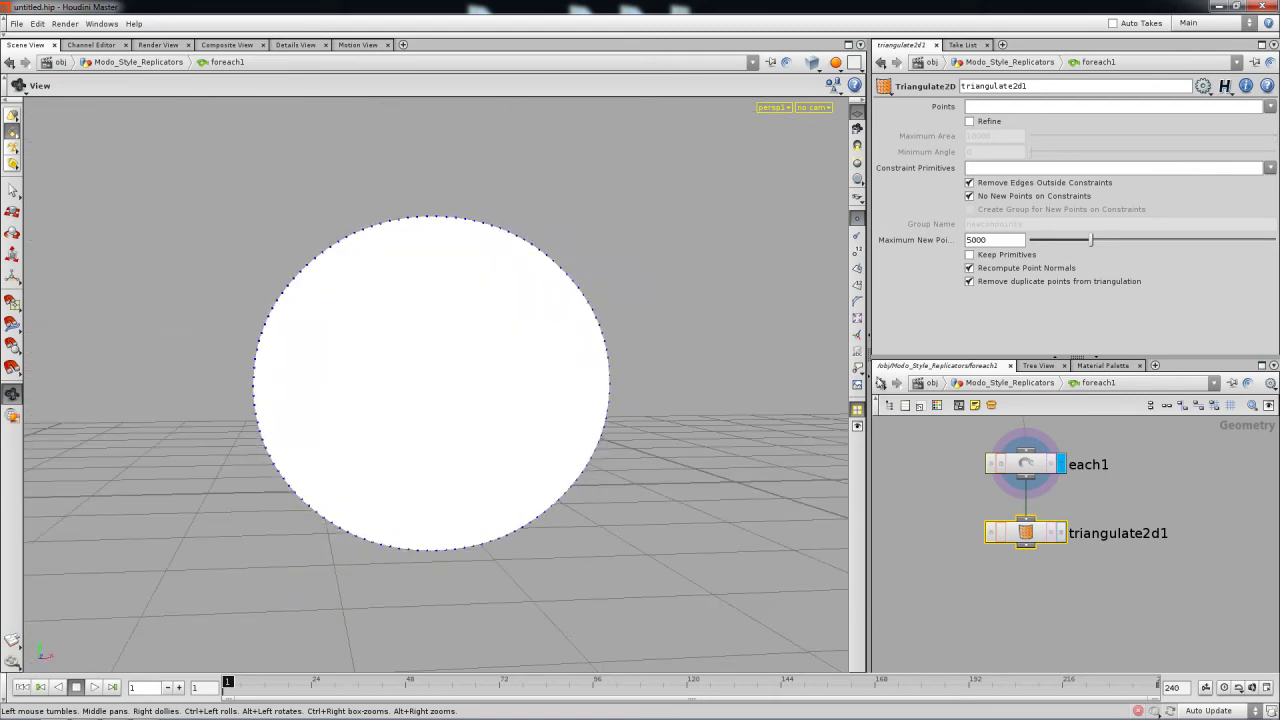
Step: Display the Triangulate2D node's output in wireframe and set its Constraint Primitives to 0
click(1058, 533)
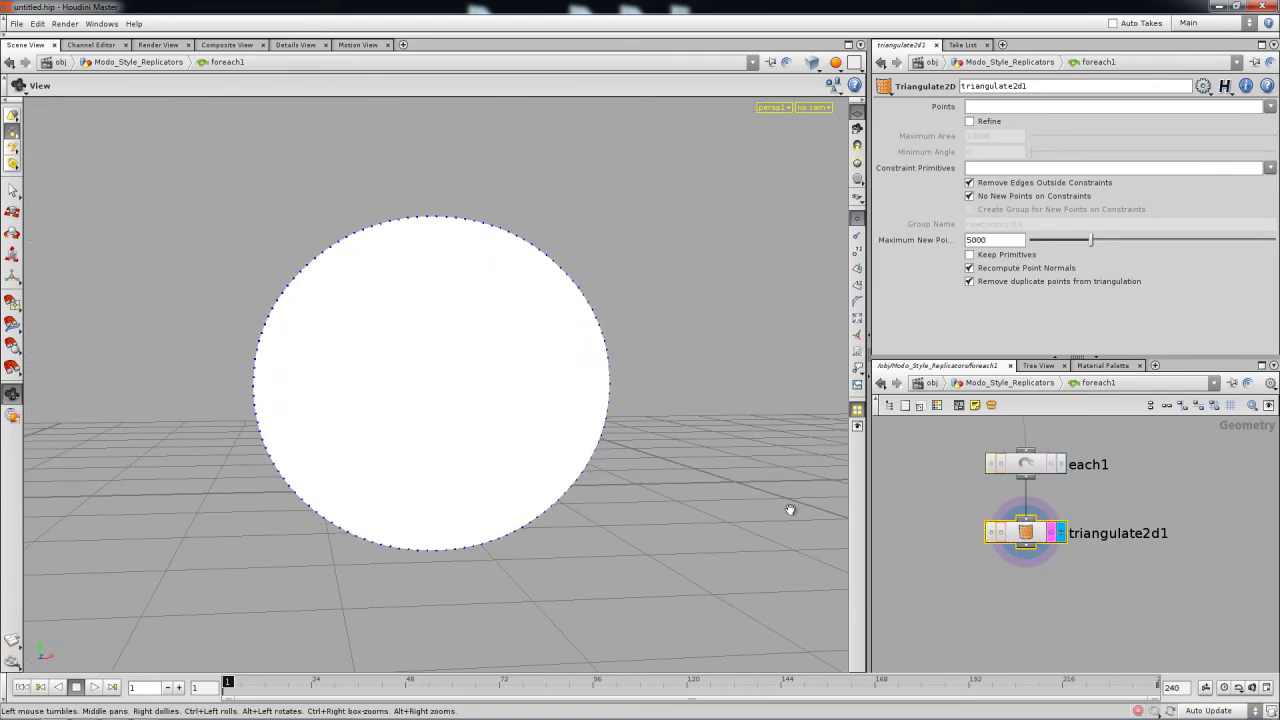
key(w)
drag(485, 383, 515, 318)
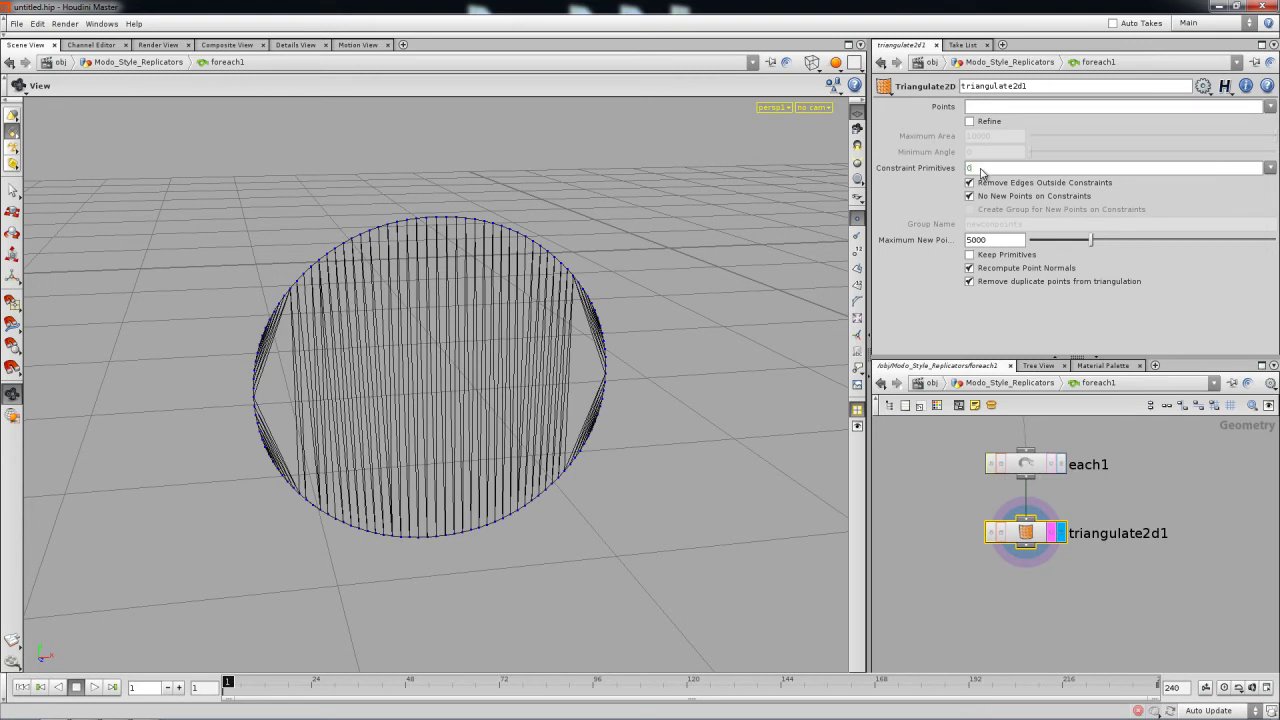
Step: Return to the Modo_Style_Replicators network and examine the wireframe triangulation across all the letters of the text
click(1035, 386)
middle_drag(988, 605, 1009, 583)
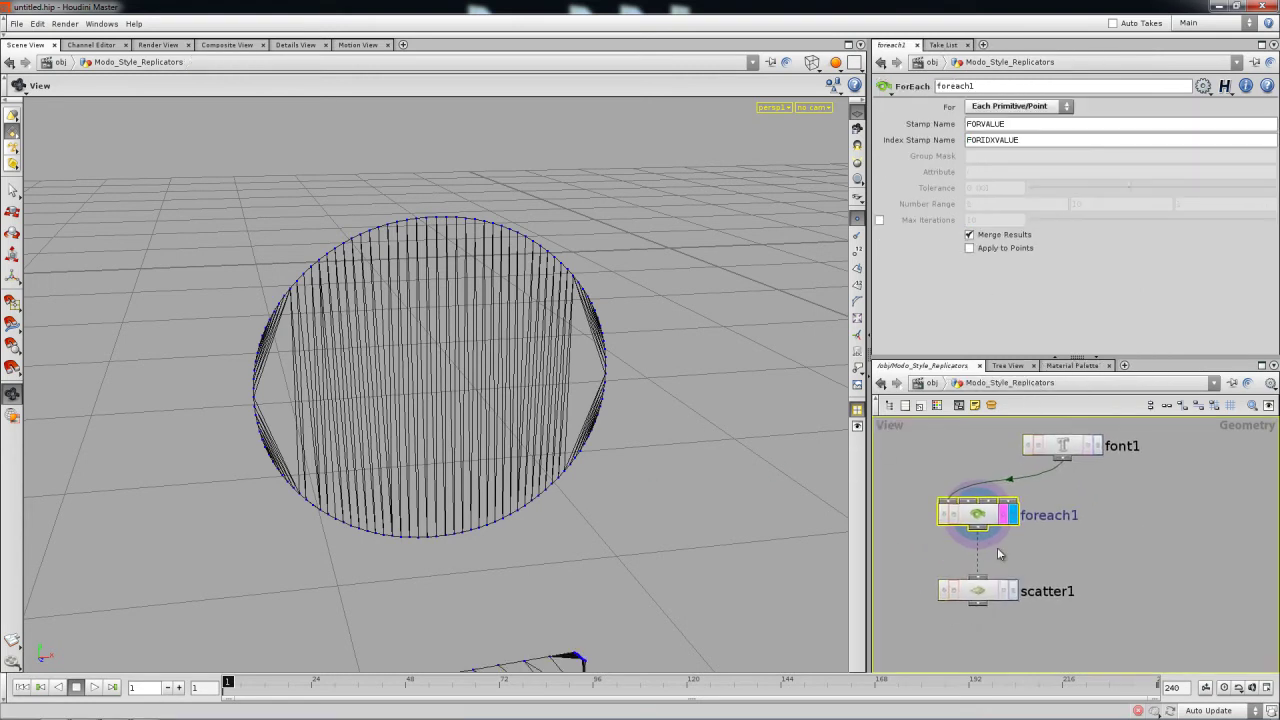
right_drag(574, 511, 369, 500)
middle_drag(369, 500, 730, 425)
right_drag(730, 425, 540, 412)
drag(540, 412, 455, 377)
drag(369, 417, 543, 432)
drag(712, 437, 759, 403)
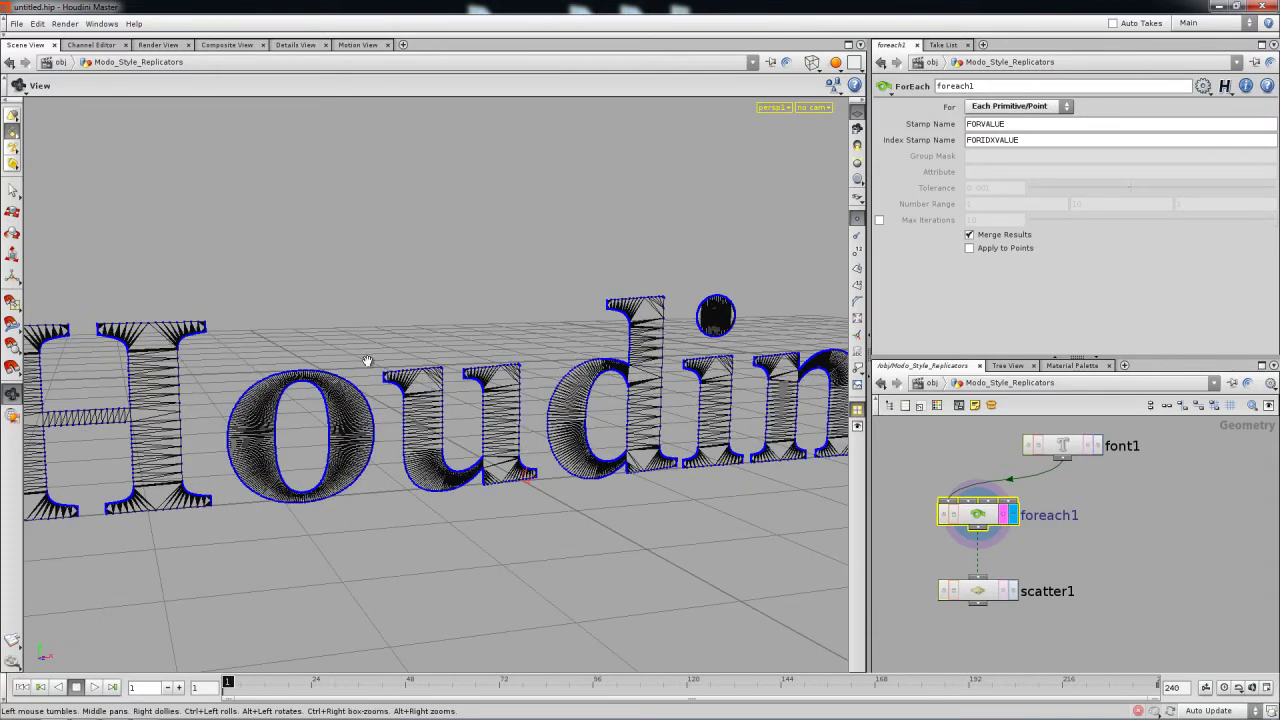
right_drag(427, 371, 337, 373)
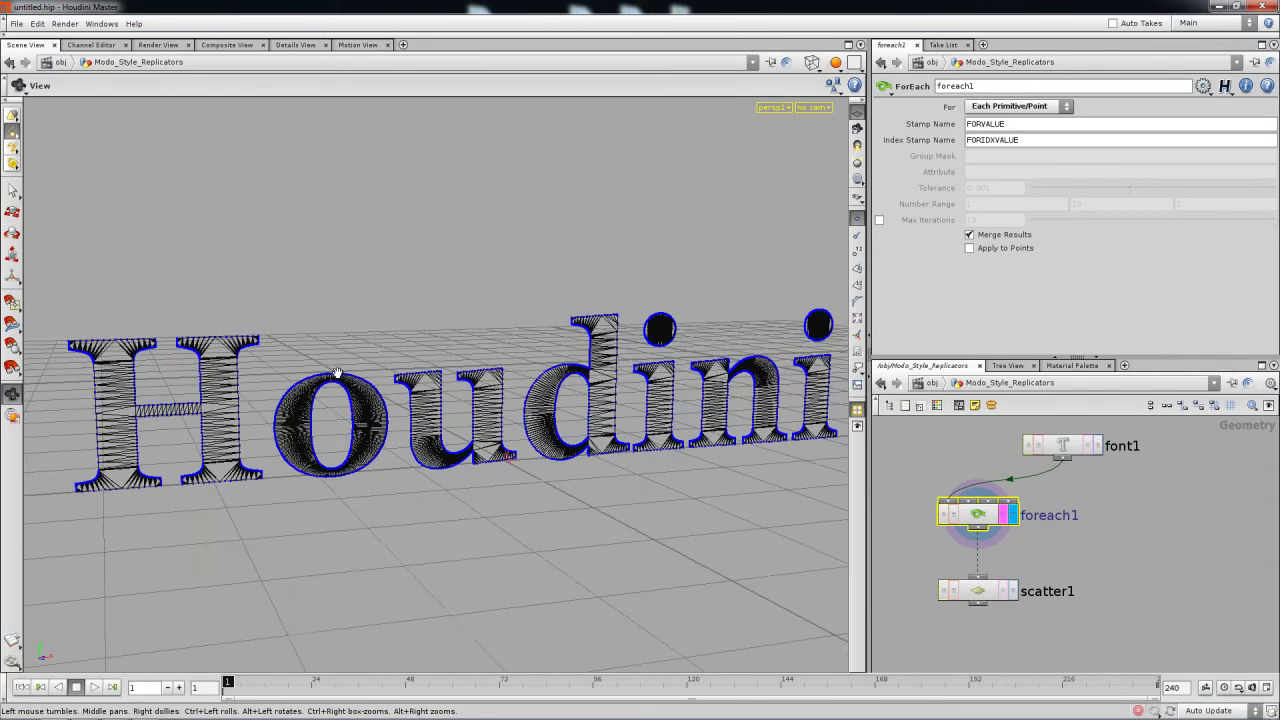
Step: Display the Scatter node's output and briefly bypass the ForEach node to compare how the points spread over the letters
click(1011, 592)
click(981, 593)
right_drag(690, 388, 586, 391)
drag(585, 390, 640, 395)
click(943, 514)
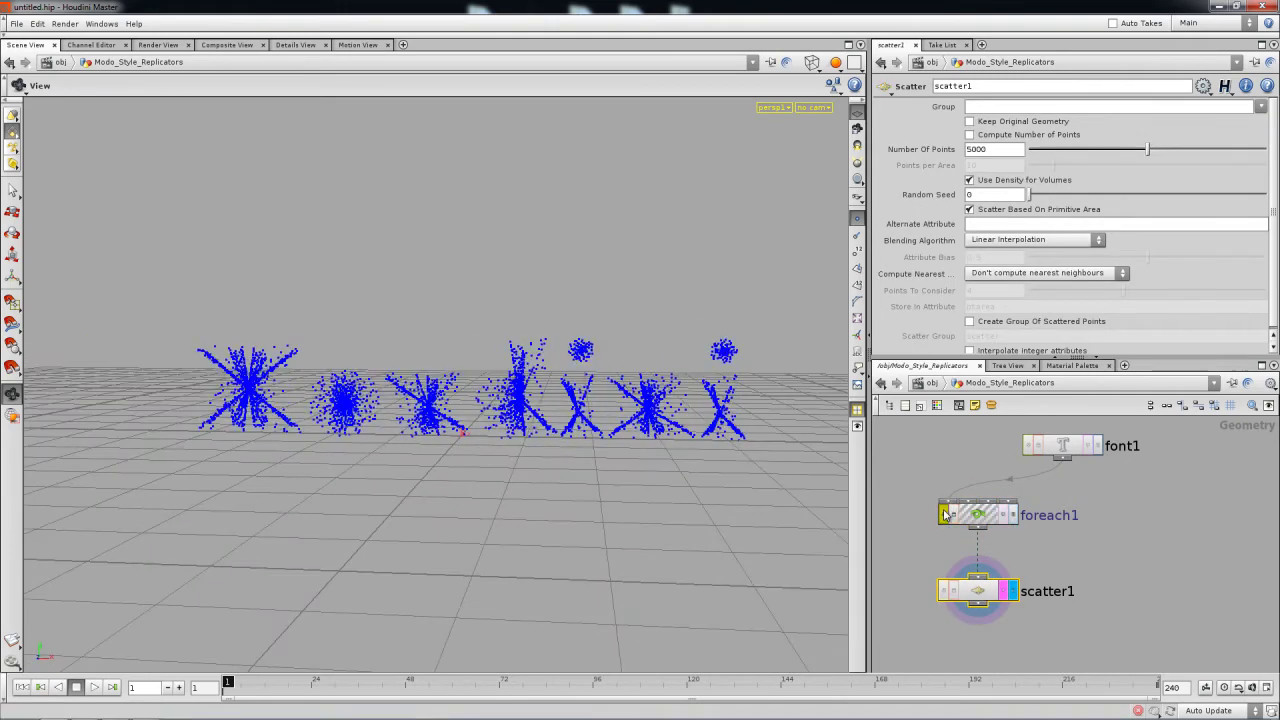
click(944, 514)
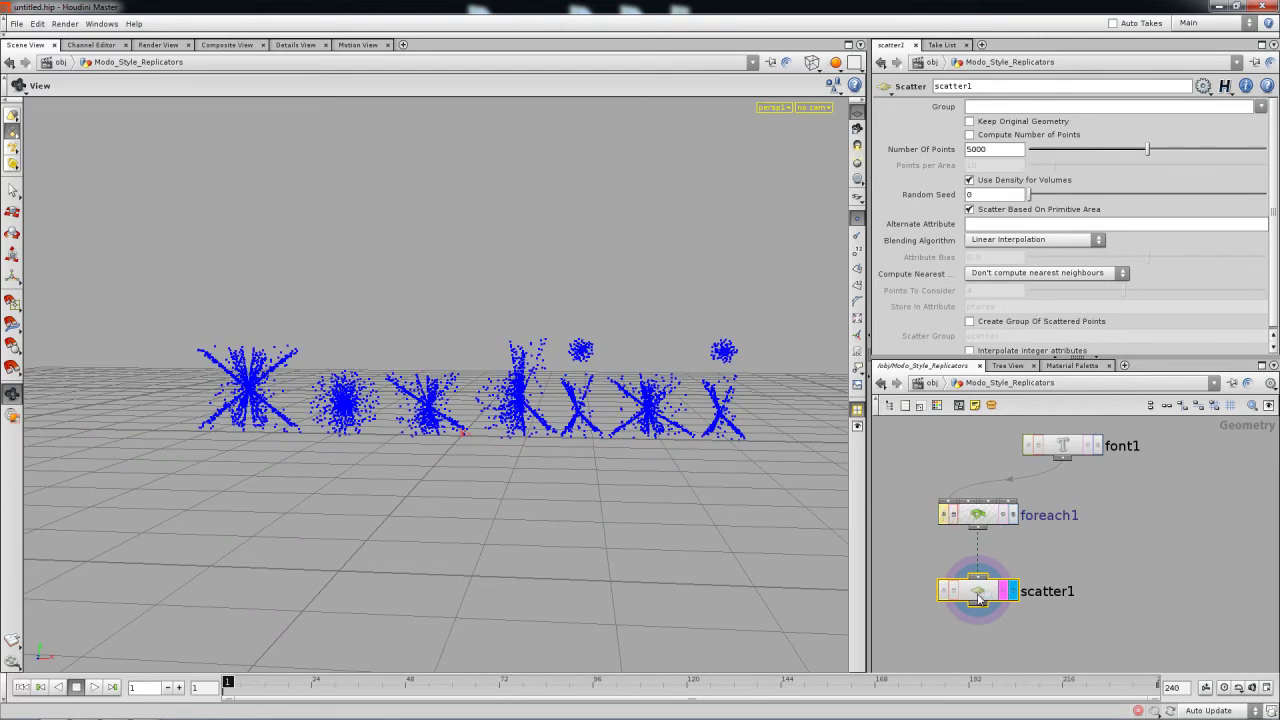
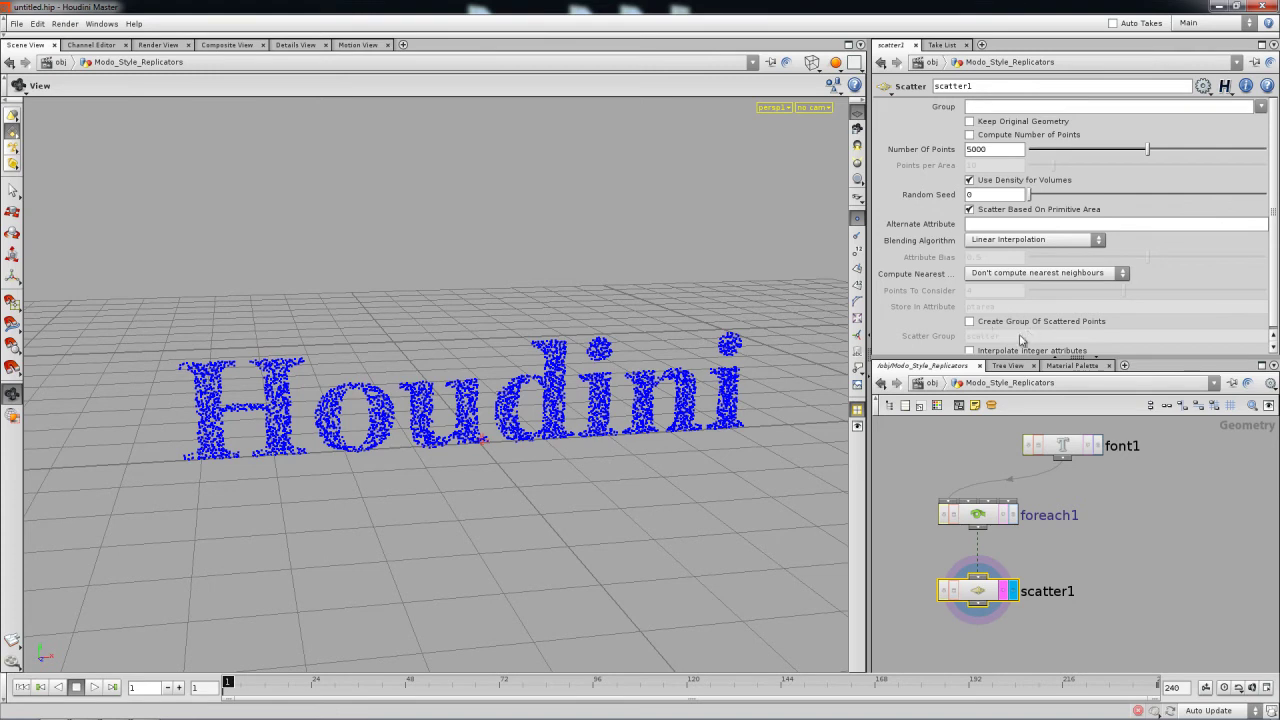
Step: Reposition the Scatter node directly beneath the ForEach node with little space between them
middle_drag(1007, 630, 1031, 605)
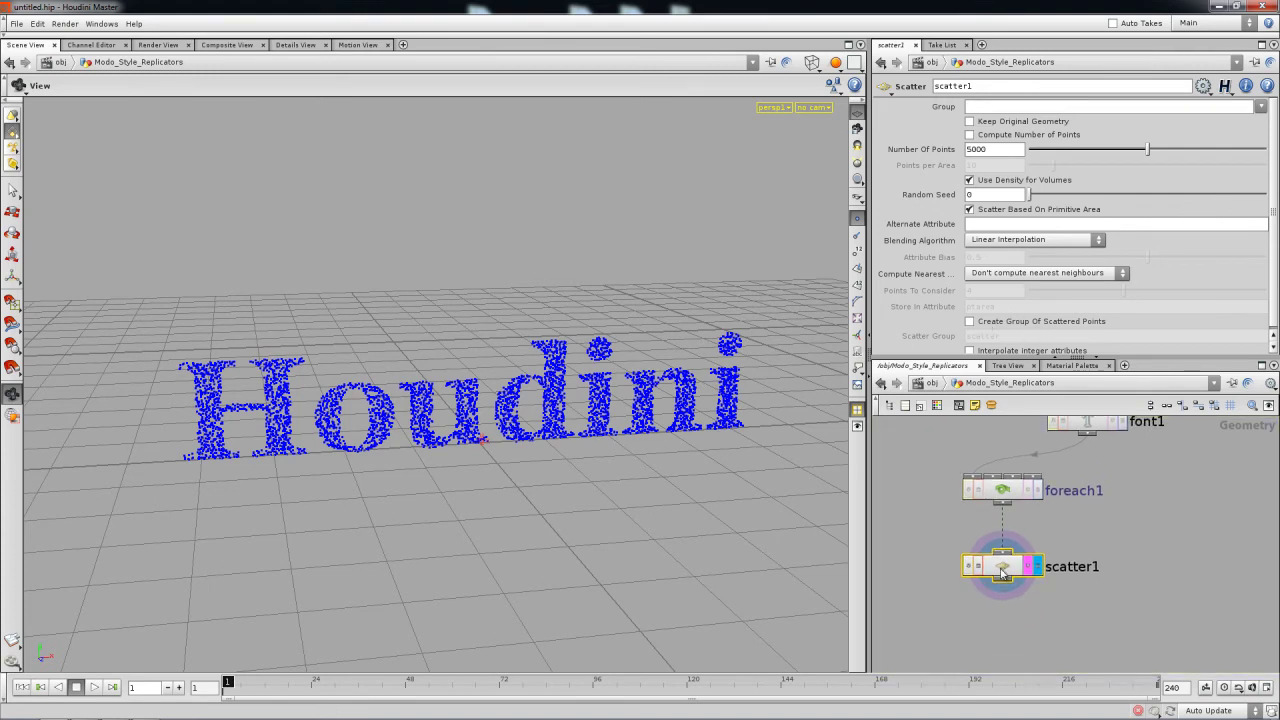
drag(1005, 573, 1010, 568)
middle_drag(999, 613, 1018, 556)
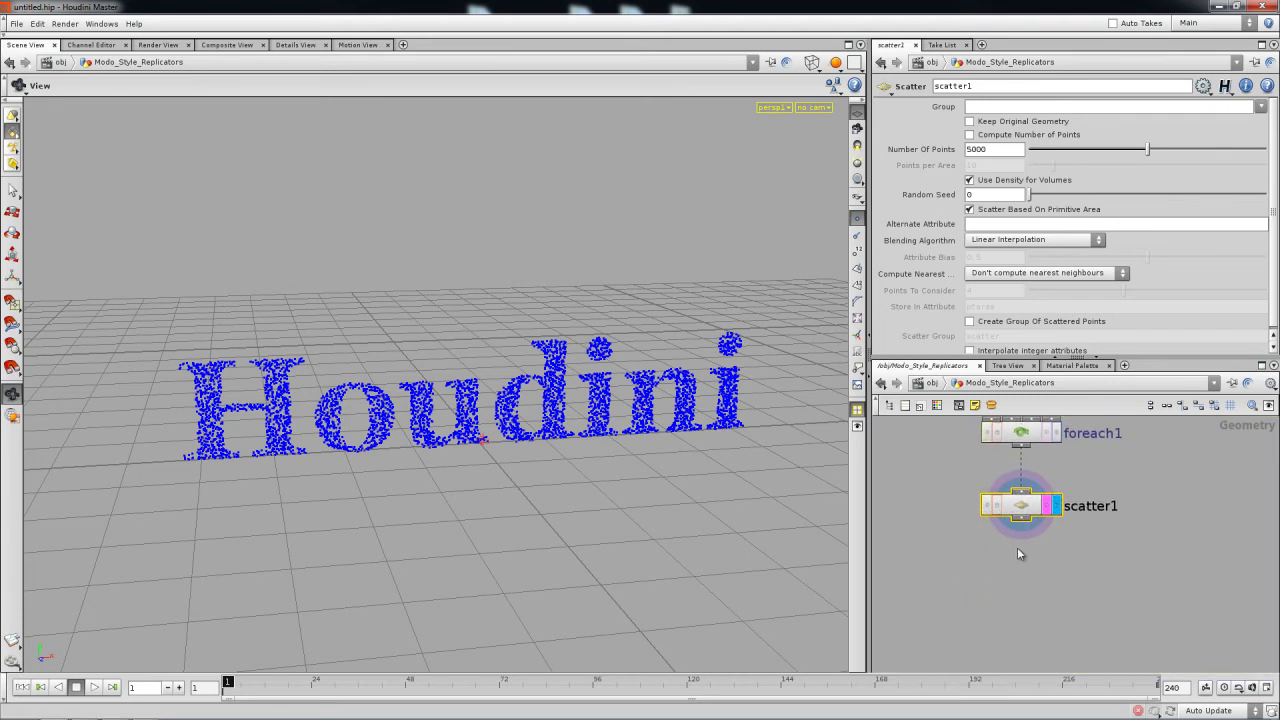
drag(1021, 508, 1022, 568)
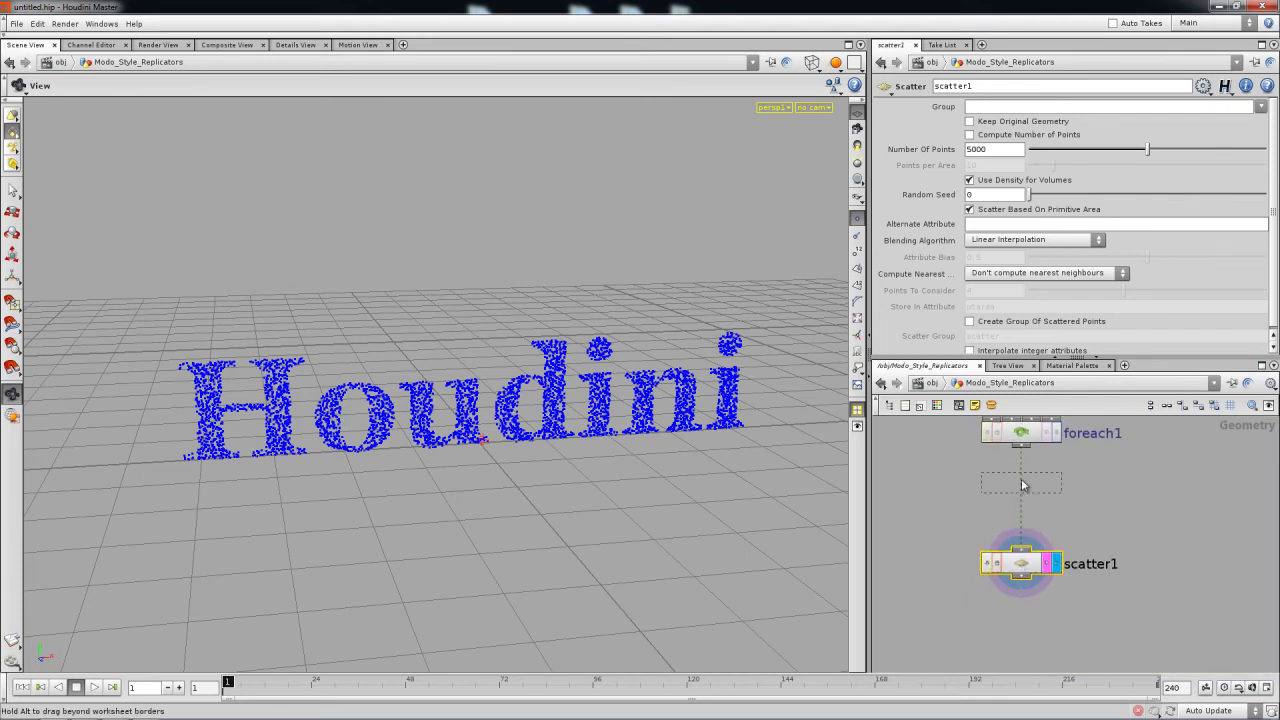
Step: Add a UVTexture node below the Scatter node, wire it to the scattered points and display its output
key(Tab)
text(u)
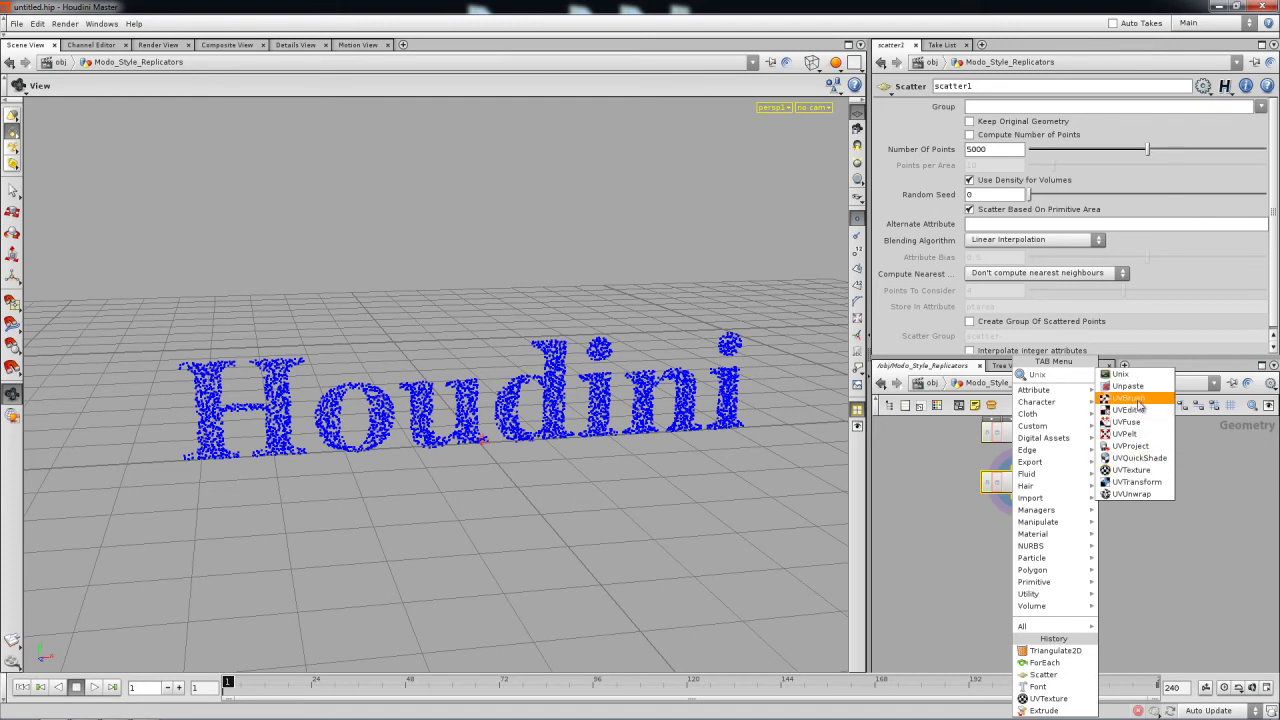
click(1131, 470)
click(1025, 548)
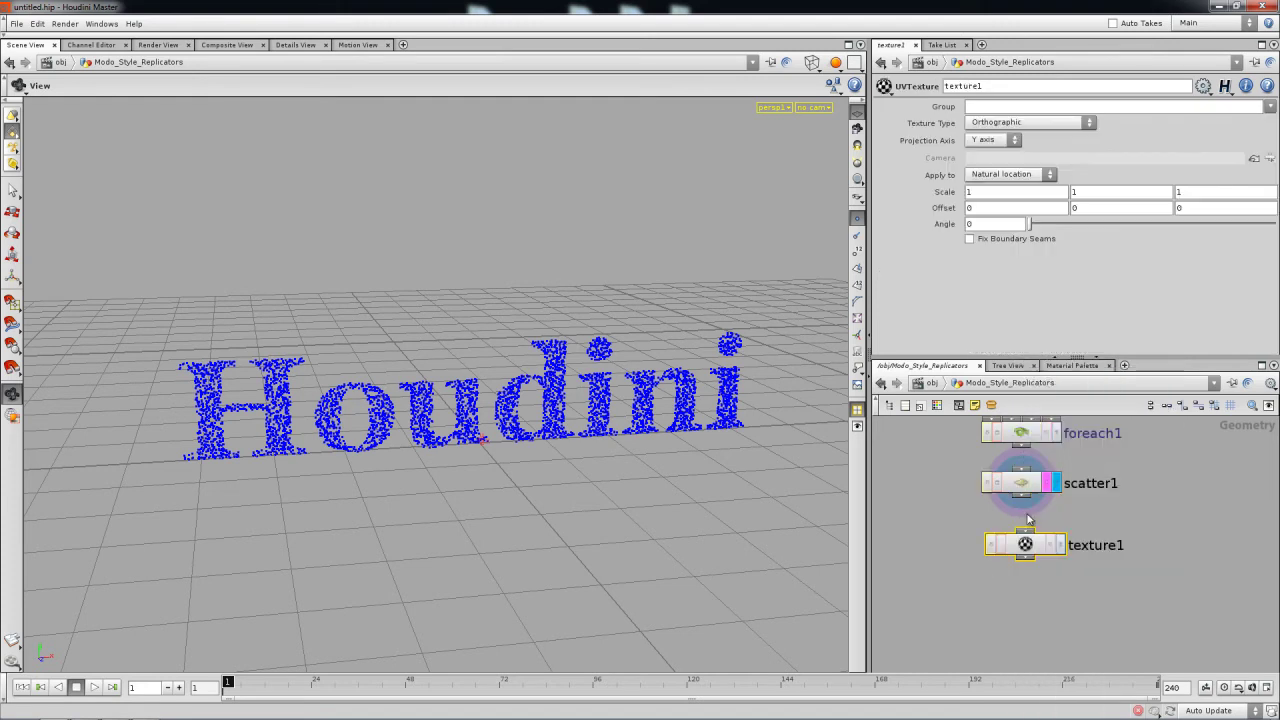
click(1059, 546)
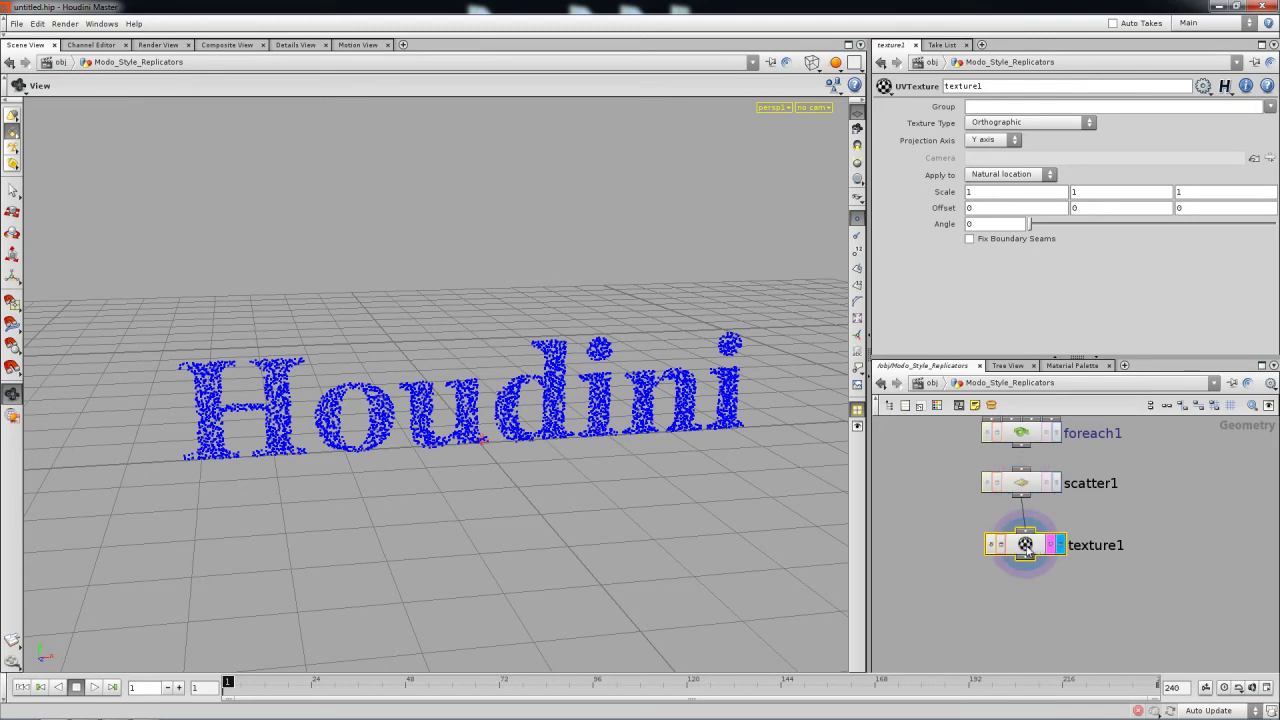
drag(1030, 547, 1026, 546)
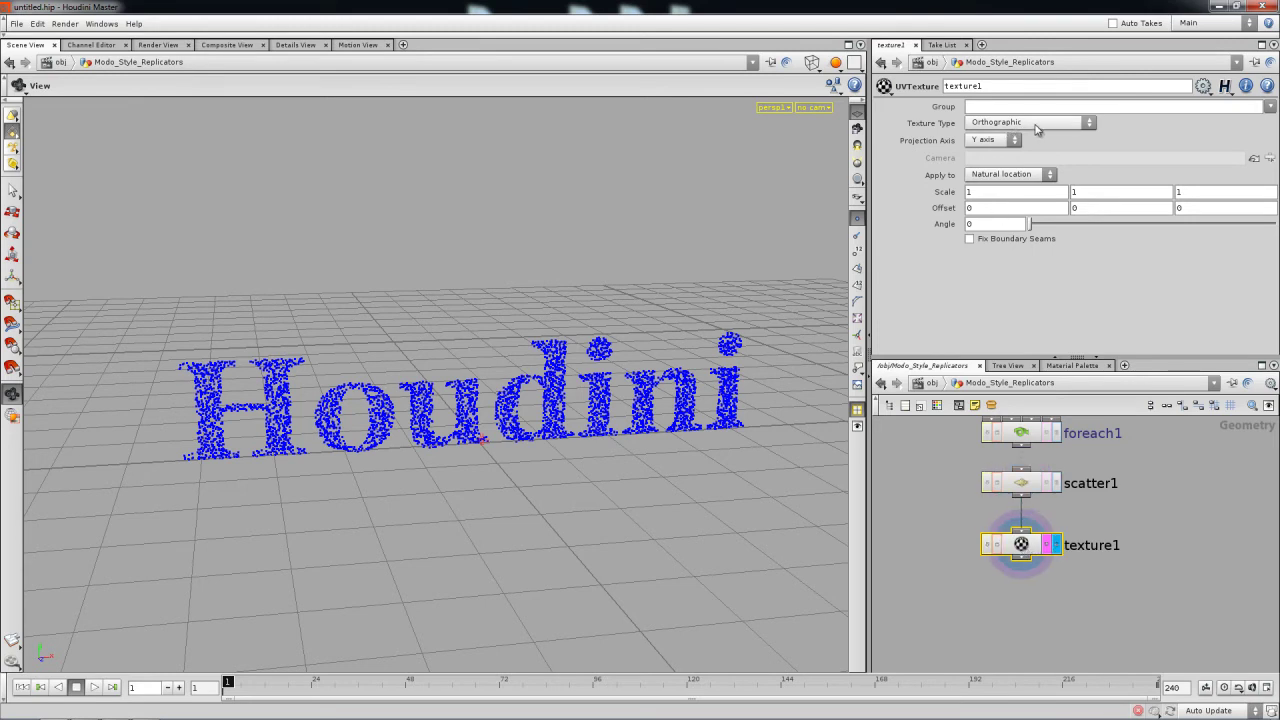
Step: Check the text's orientation against the world axes and set the UVTexture node's projection axis to Z axis
drag(650, 533, 669, 429)
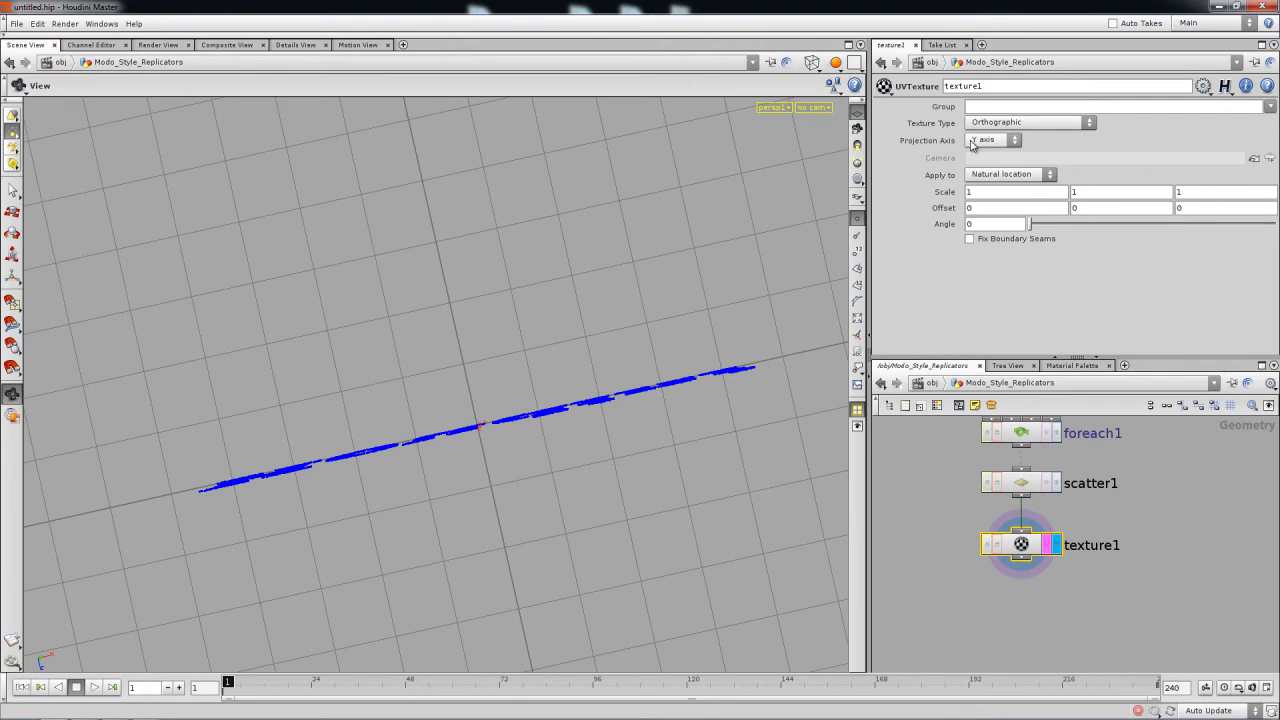
mouse_move(535, 455)
mouse_down()
mouse_move(503, 463)
mouse_move(520, 456)
mouse_up()
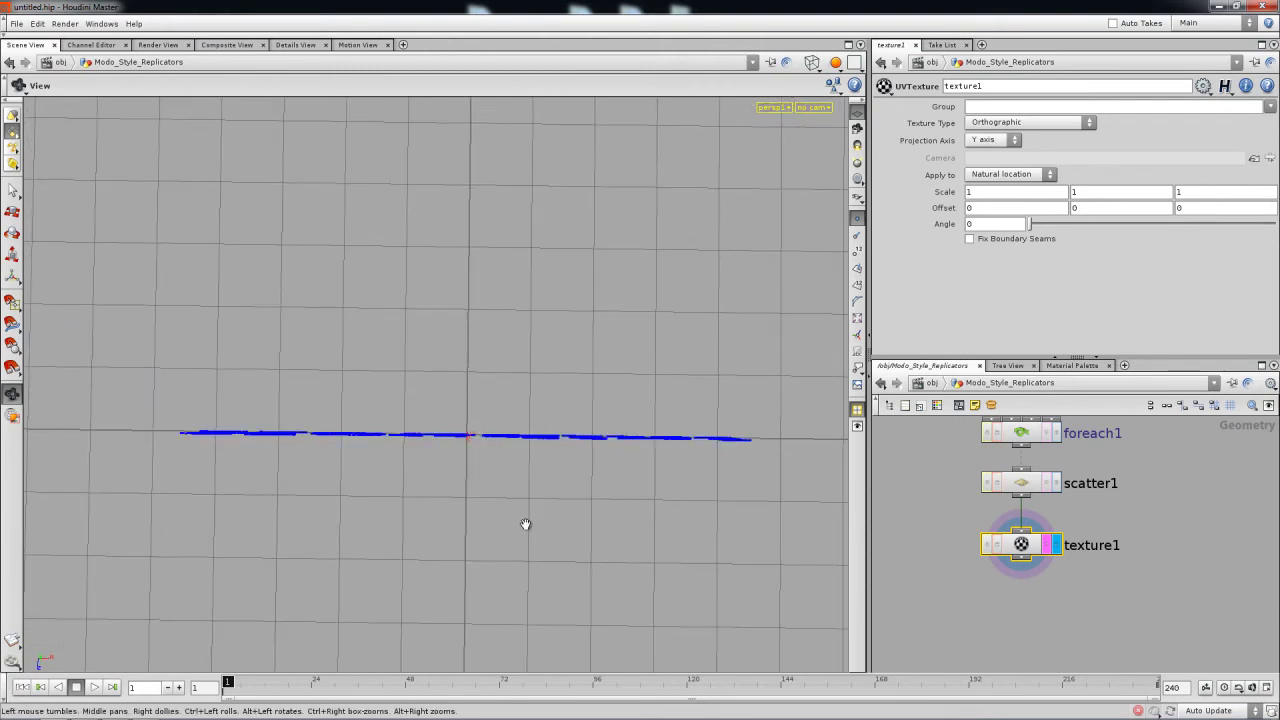
drag(444, 513, 510, 415)
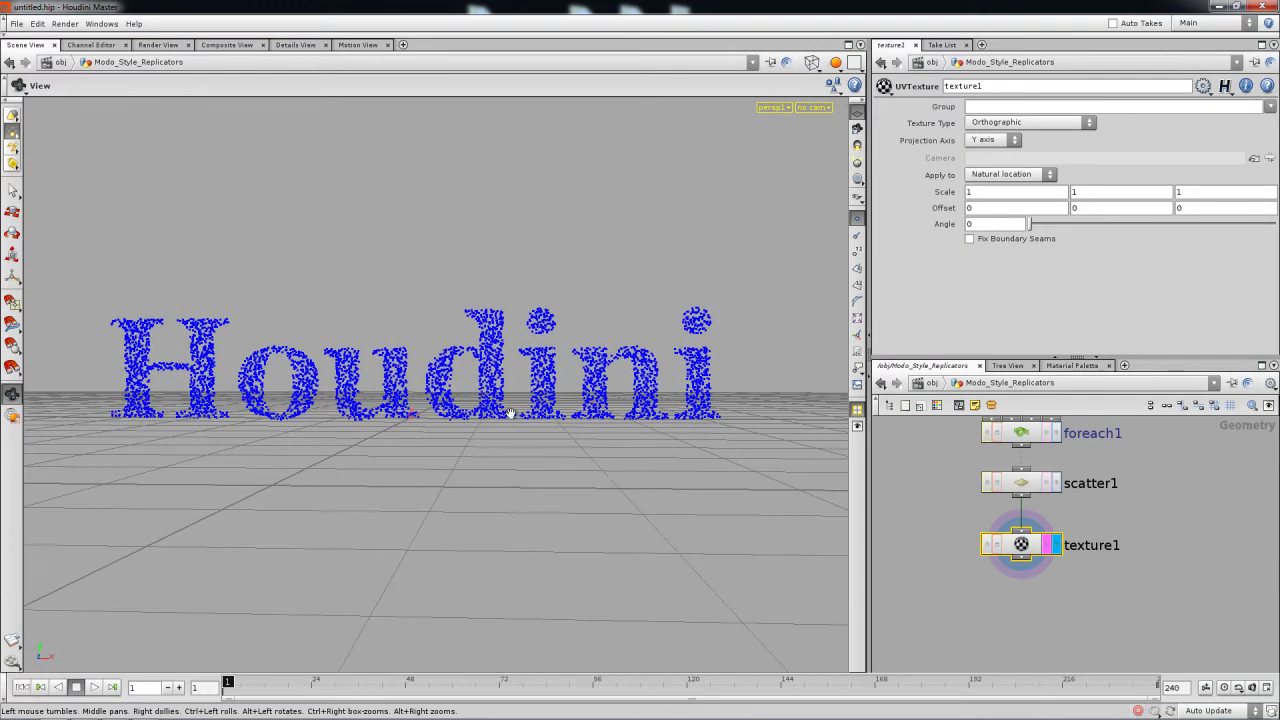
drag(340, 543, 3, 686)
mouse_move(52, 621)
mouse_down()
mouse_move(16, 642)
mouse_move(82, 672)
mouse_move(48, 621)
mouse_up()
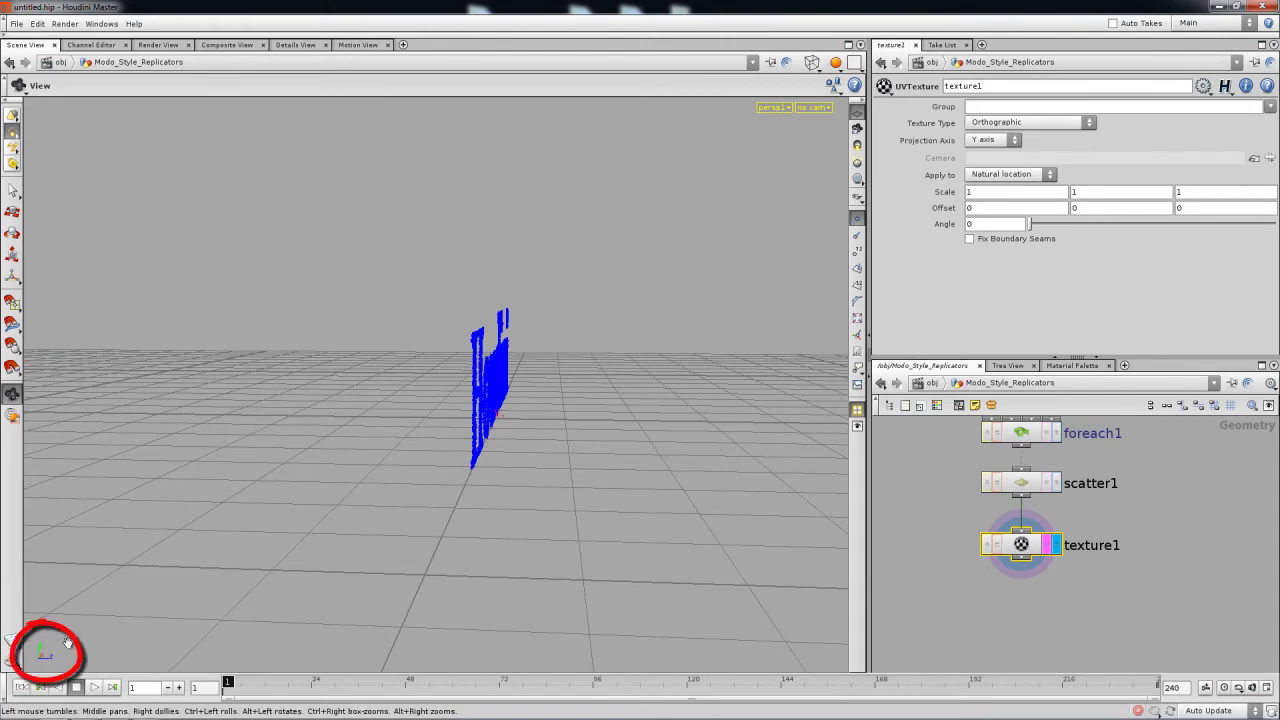
drag(314, 551, 555, 442)
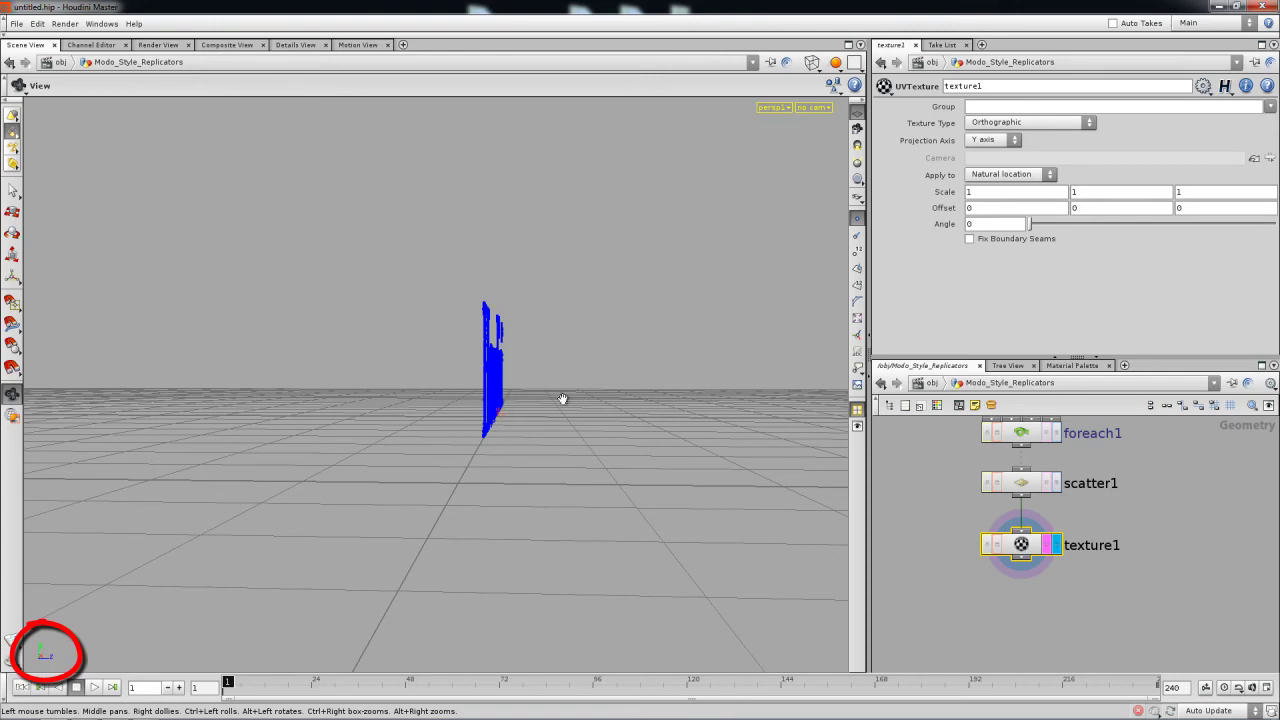
click(994, 140)
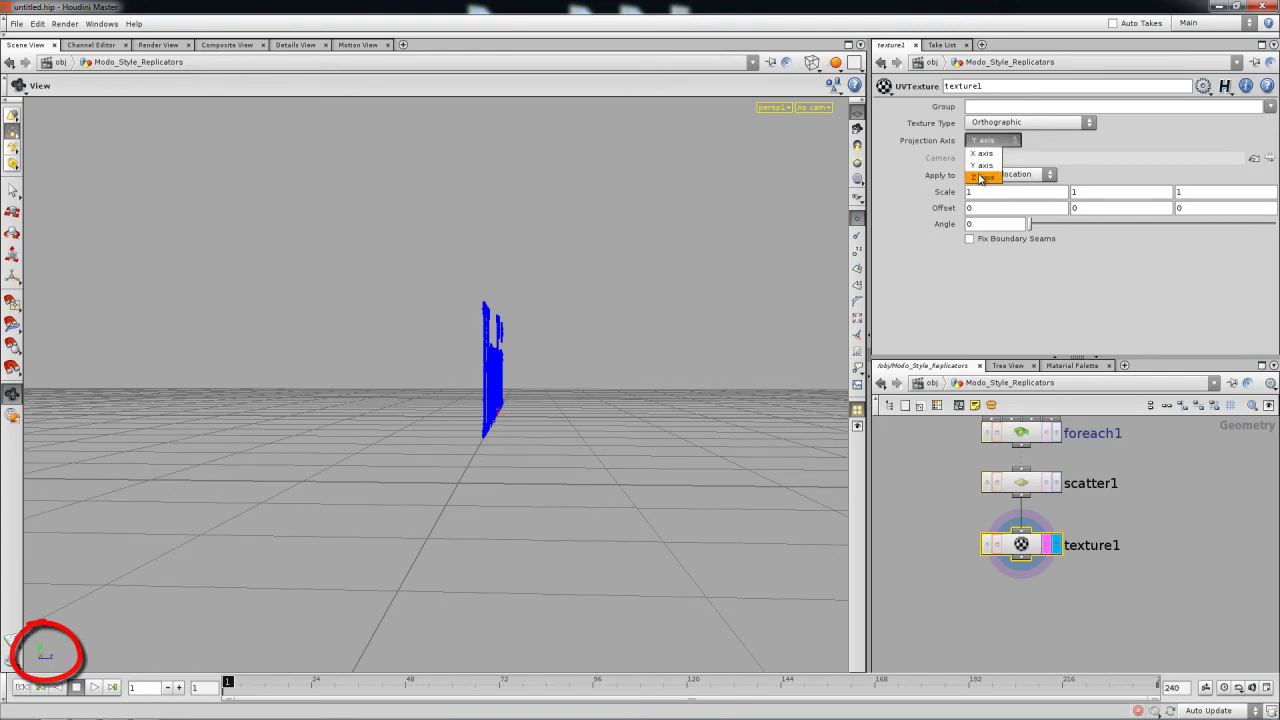
click(985, 174)
drag(724, 315, 606, 557)
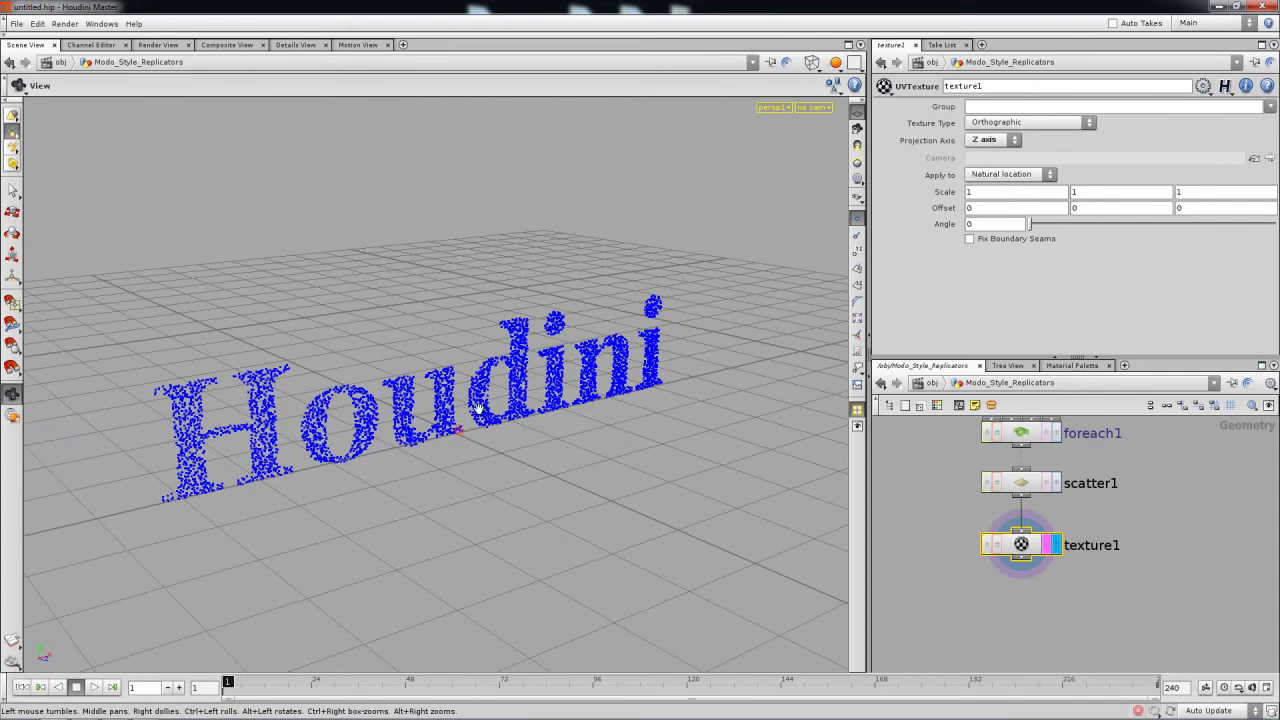
Step: Add a VOP SOP below the UVTexture node, wire the texture output into its first input and display it
middle_drag(950, 567, 954, 548)
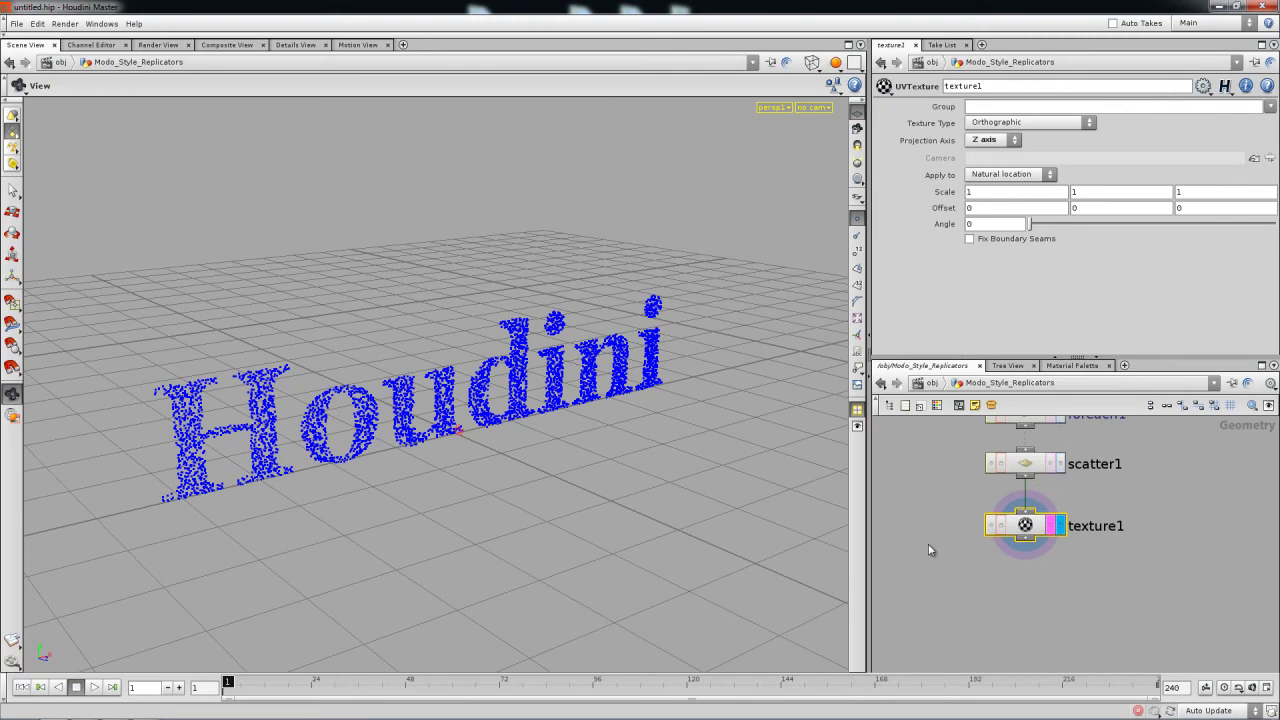
drag(561, 457, 609, 409)
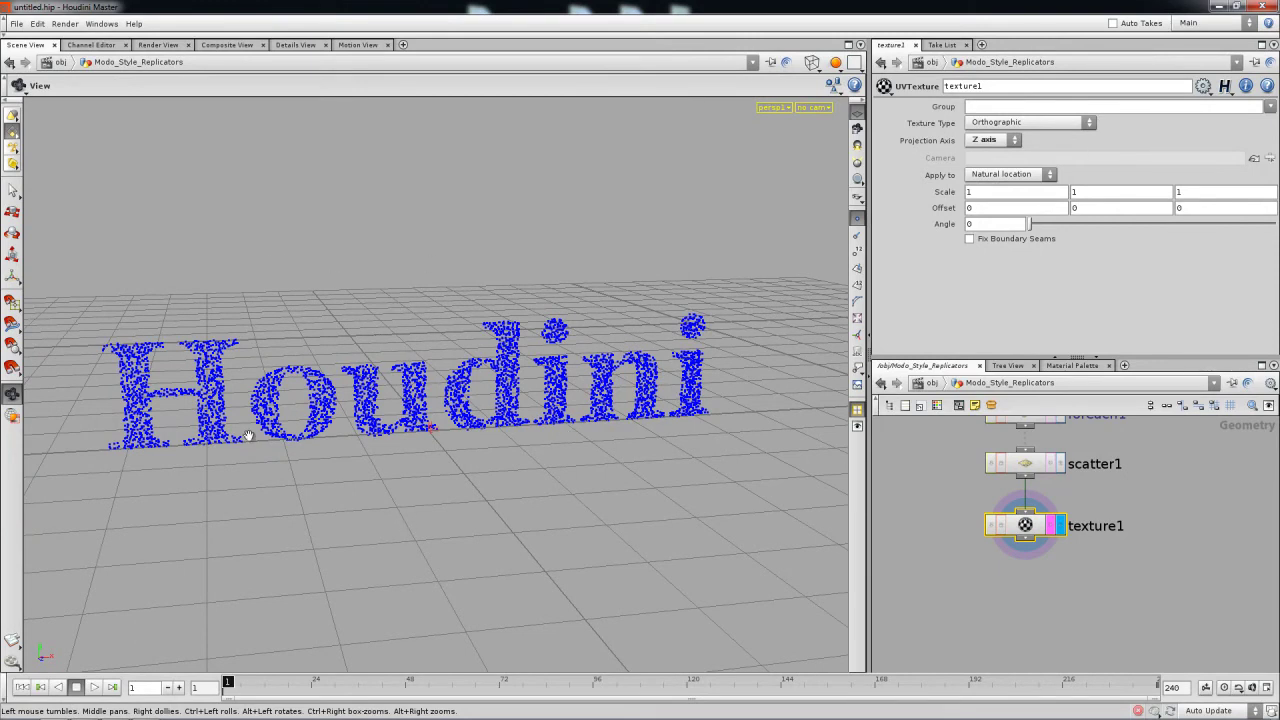
scroll(1050, 565, down, 2)
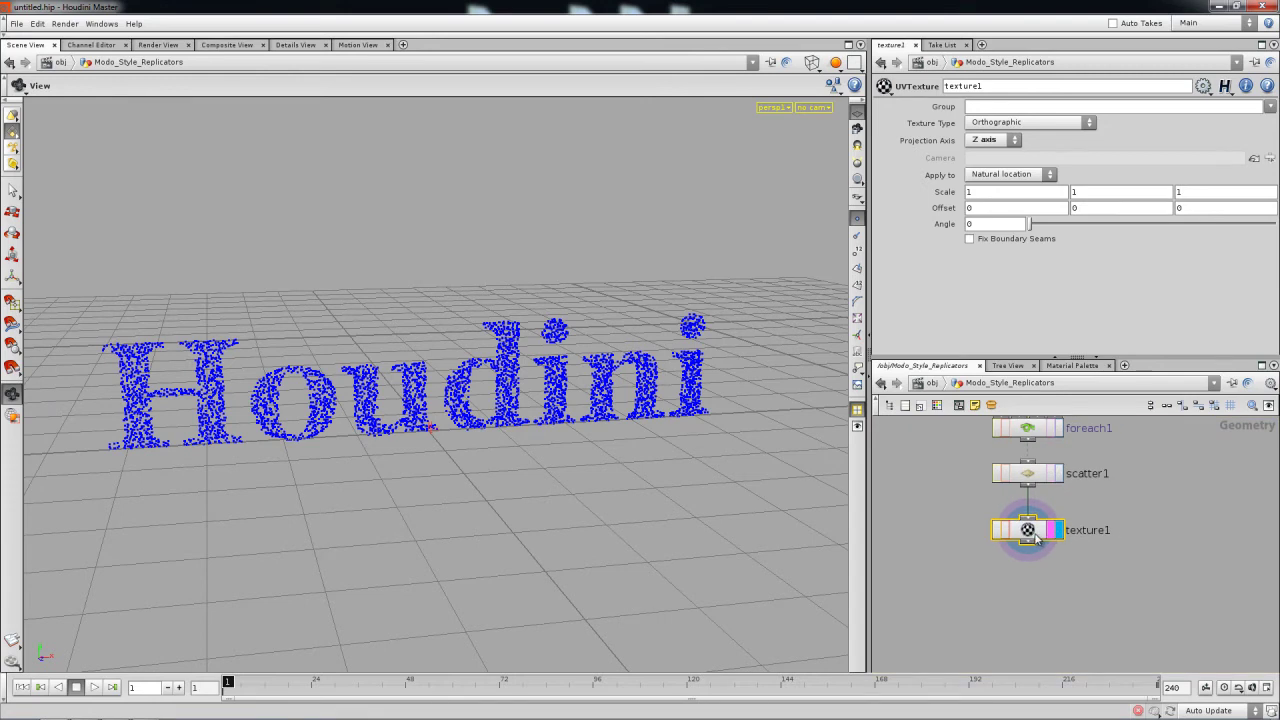
middle_drag(1005, 542, 937, 523)
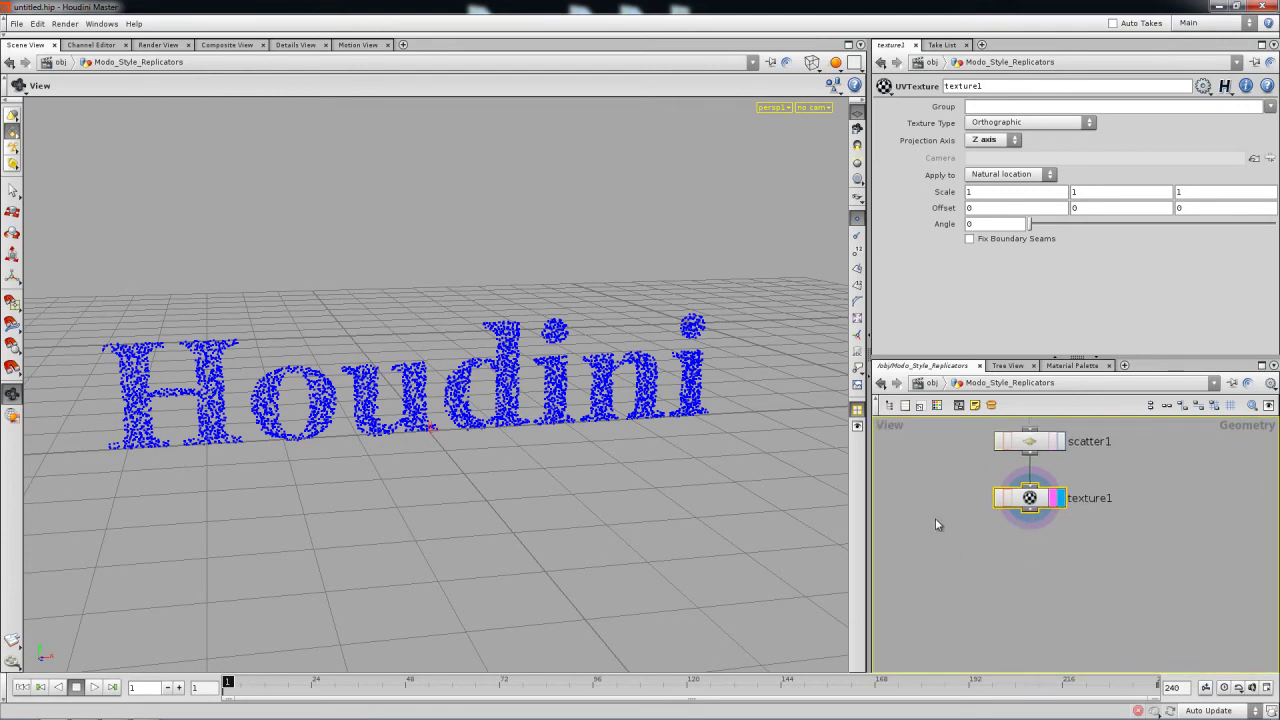
key(Tab)
text(vop)
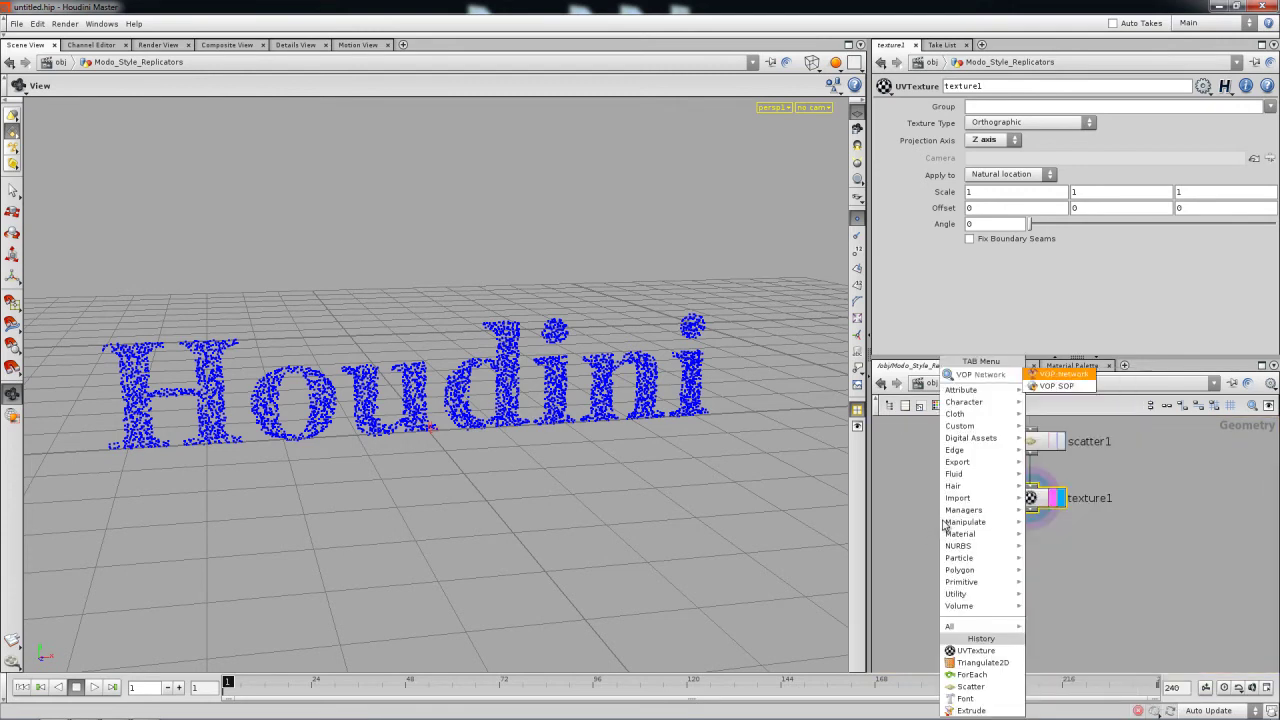
click(1061, 388)
click(1019, 576)
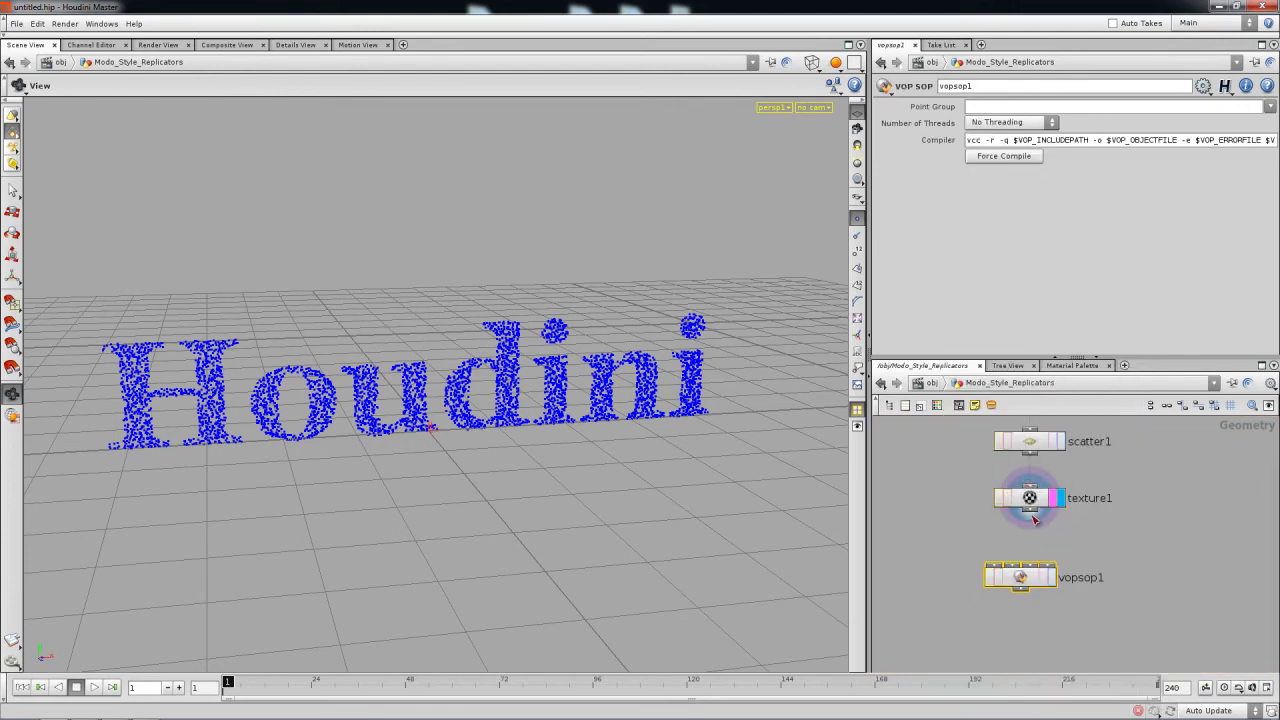
drag(1021, 577, 1030, 567)
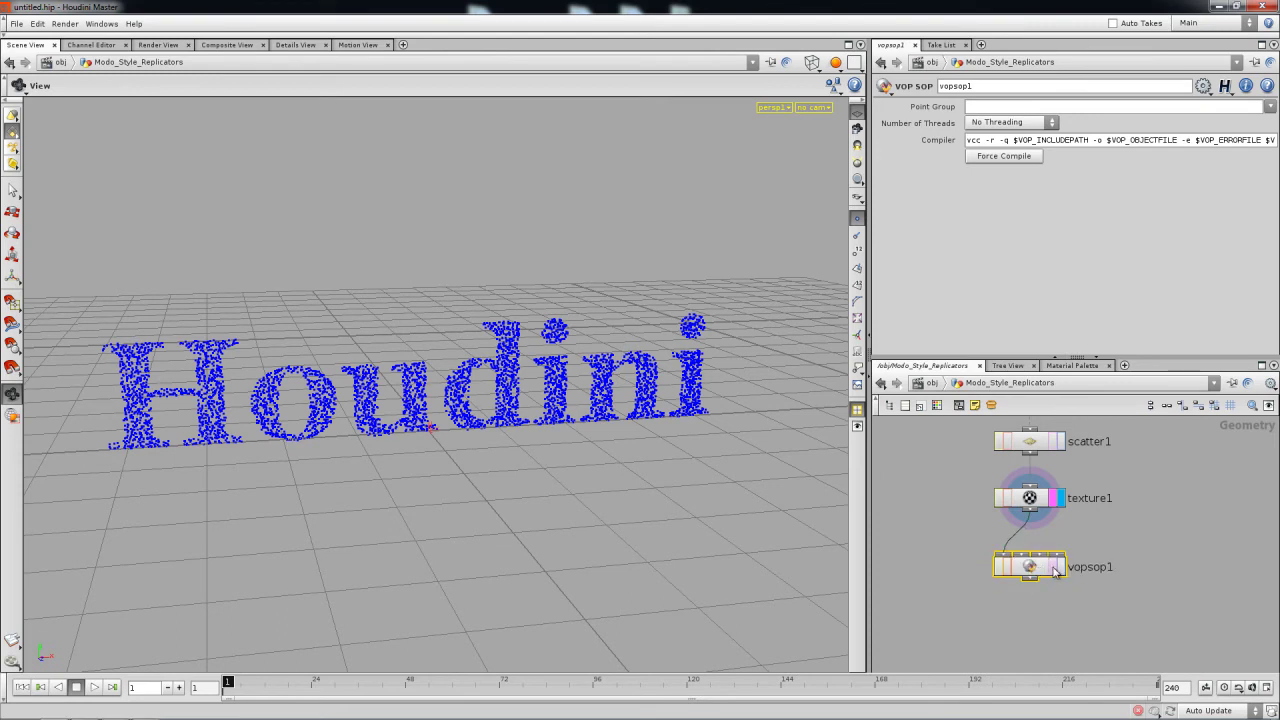
click(1059, 566)
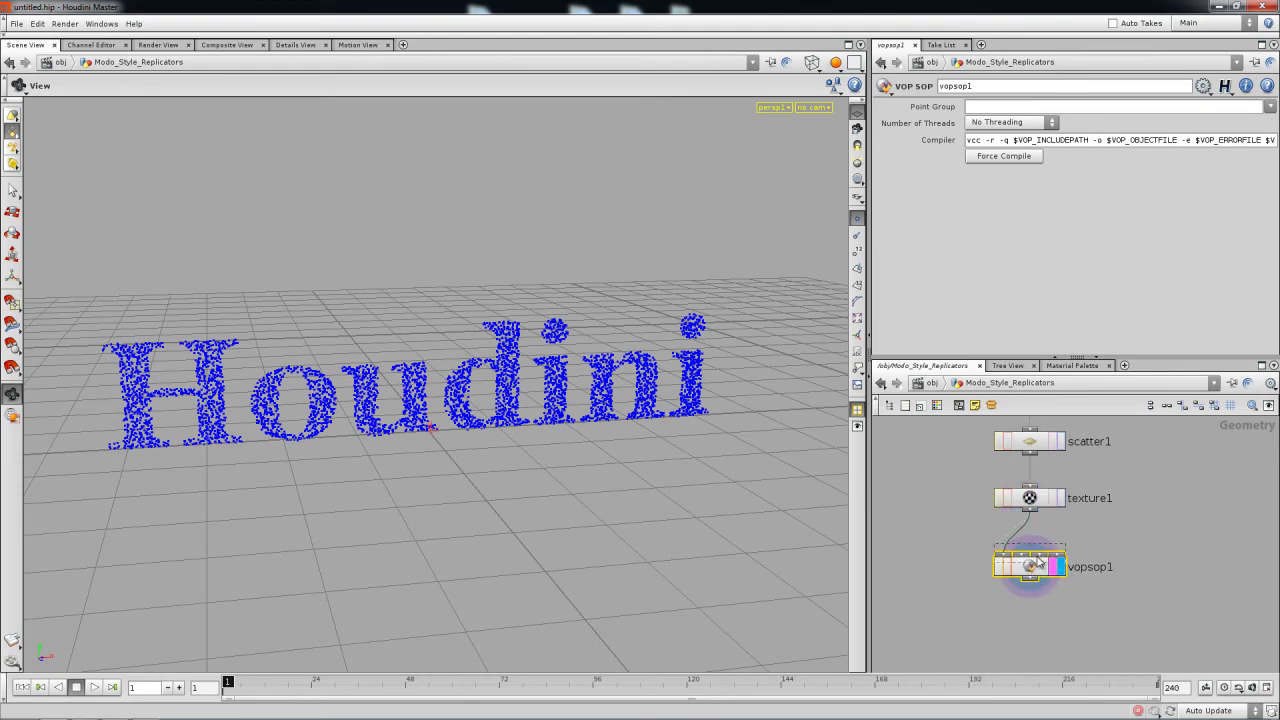
drag(1037, 572, 1032, 566)
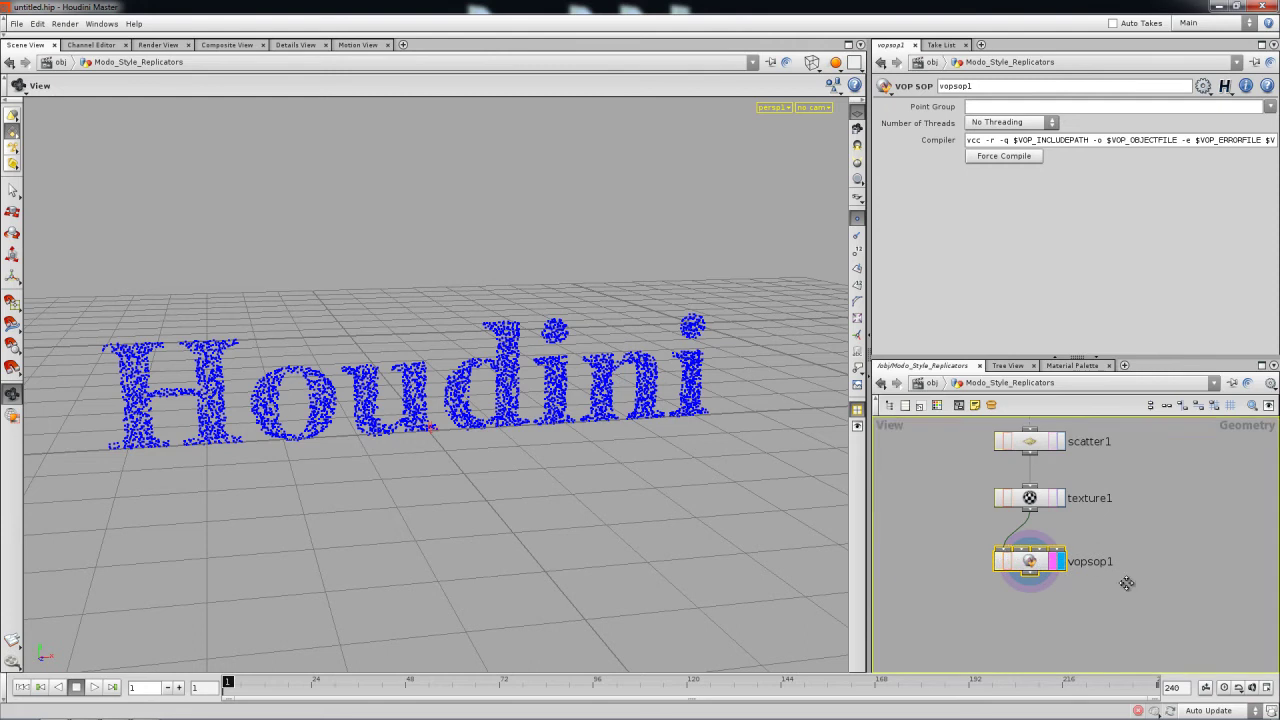
Step: Add a VOP Network node beside the VOP SOP and enter it
middle_drag(1123, 583, 1094, 580)
key(Tab)
mouse_move(1152, 607)
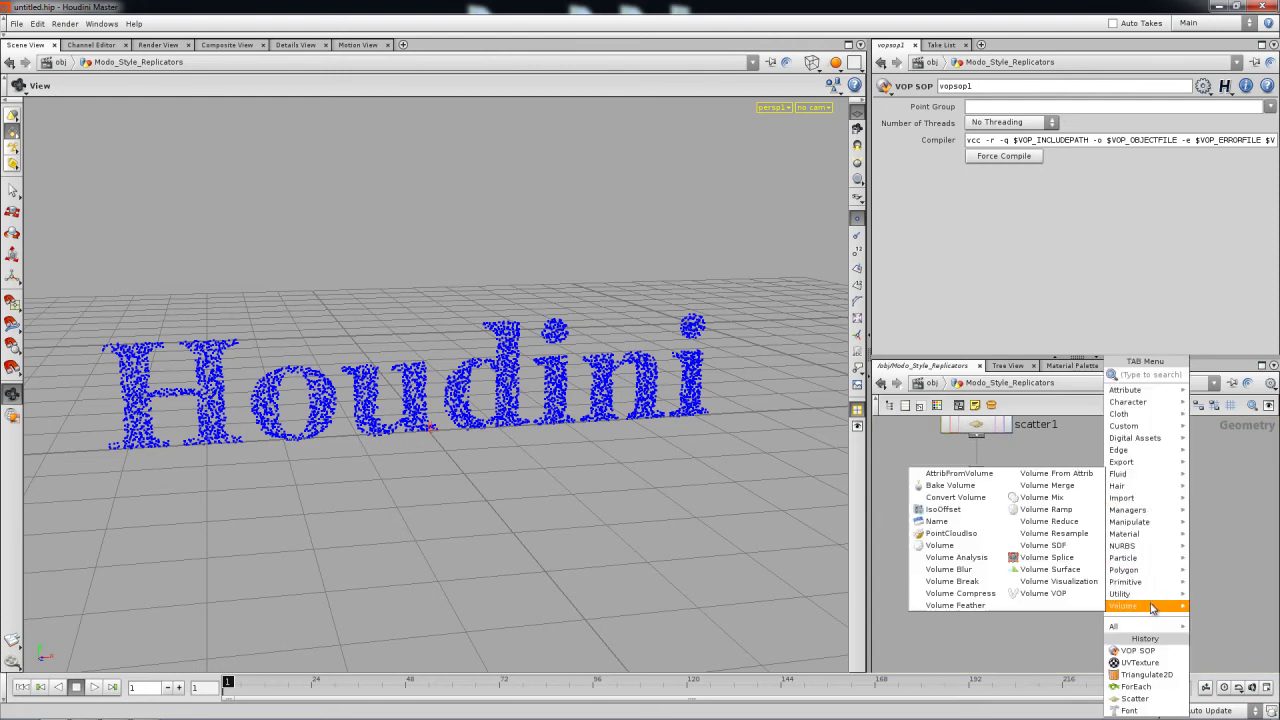
text(vo)
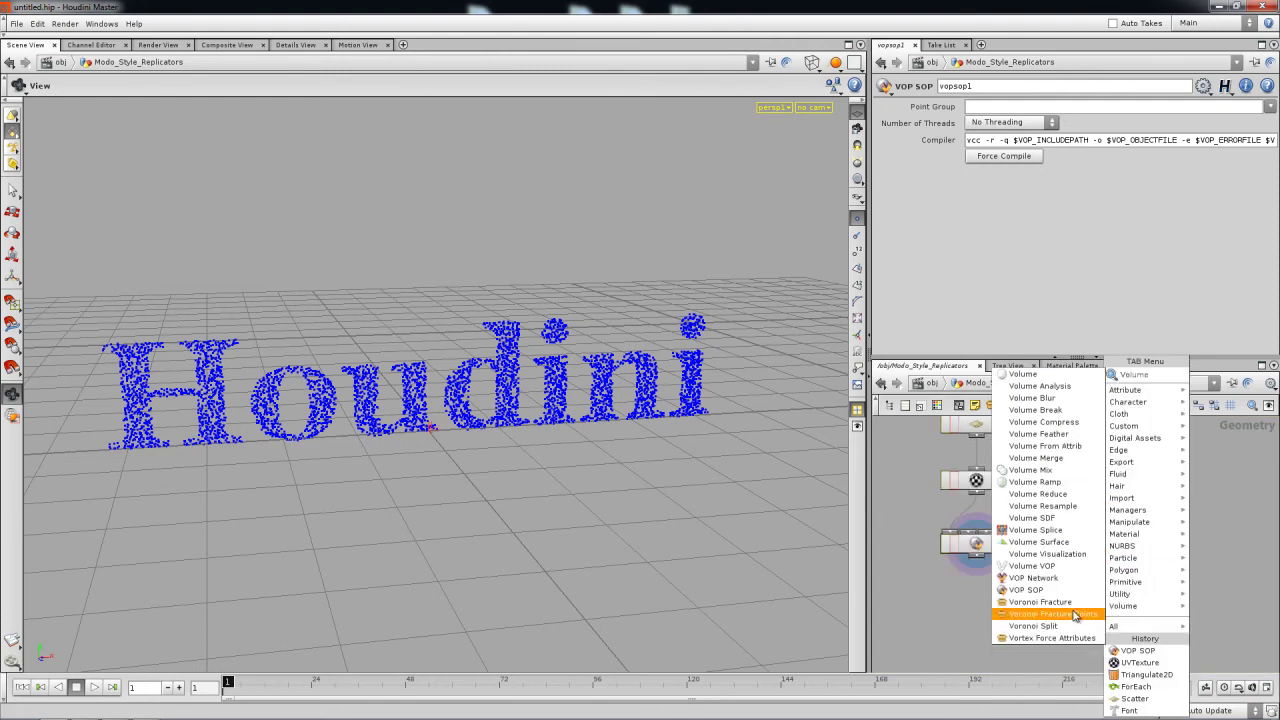
key(Escape)
key(Tab)
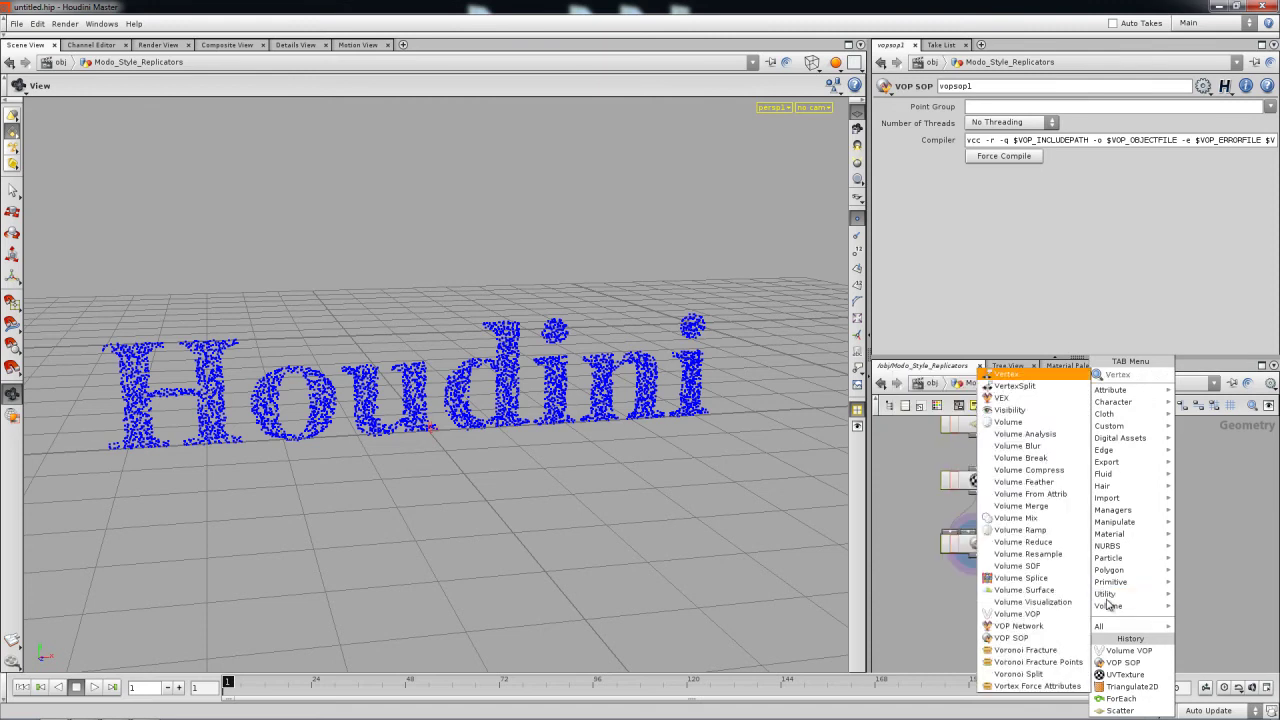
click(1213, 376)
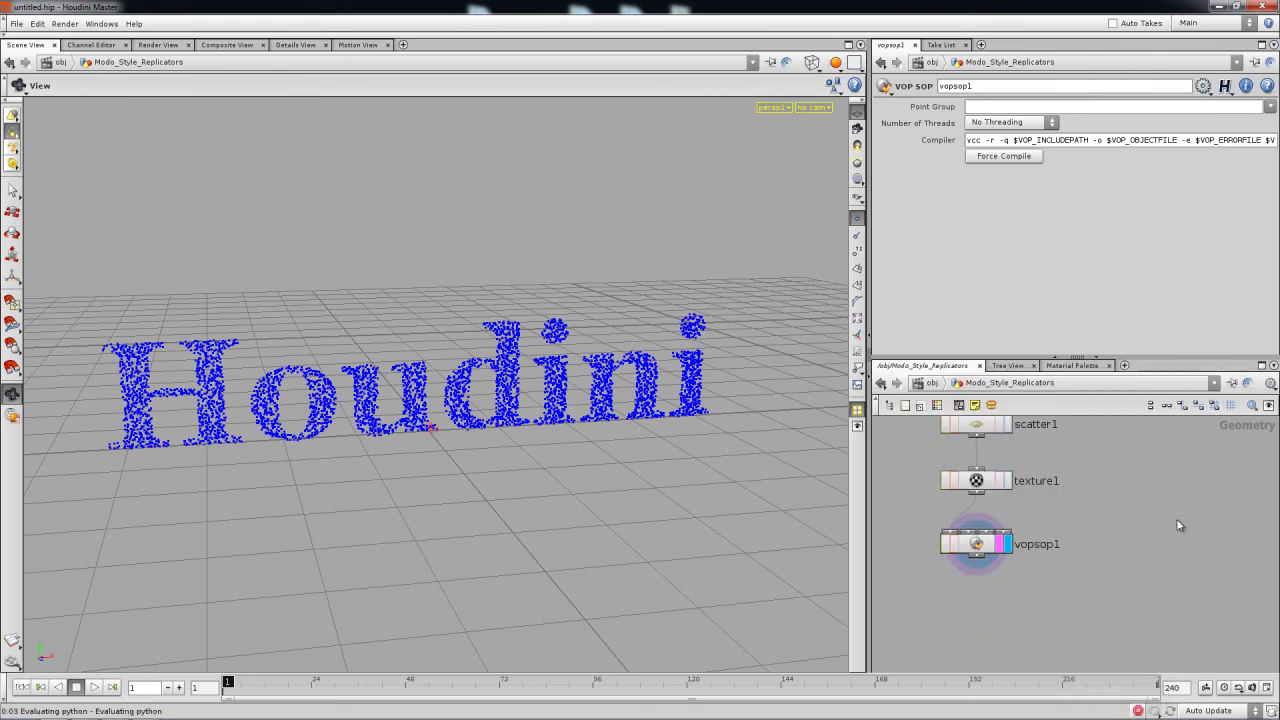
click(1179, 520)
double_click(1180, 520)
Step: Examine the operator types available inside the VOP Network and return to the Modo_Style_Replicators network
key(Tab)
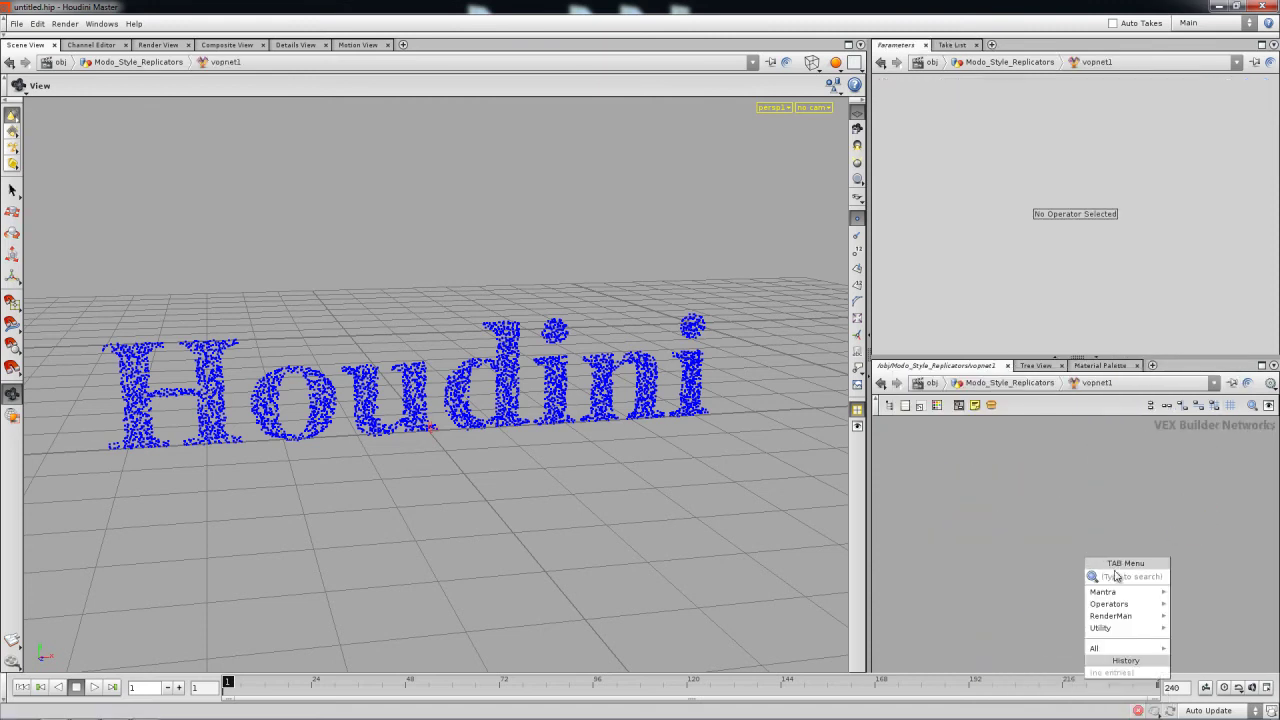
mouse_move(1136, 628)
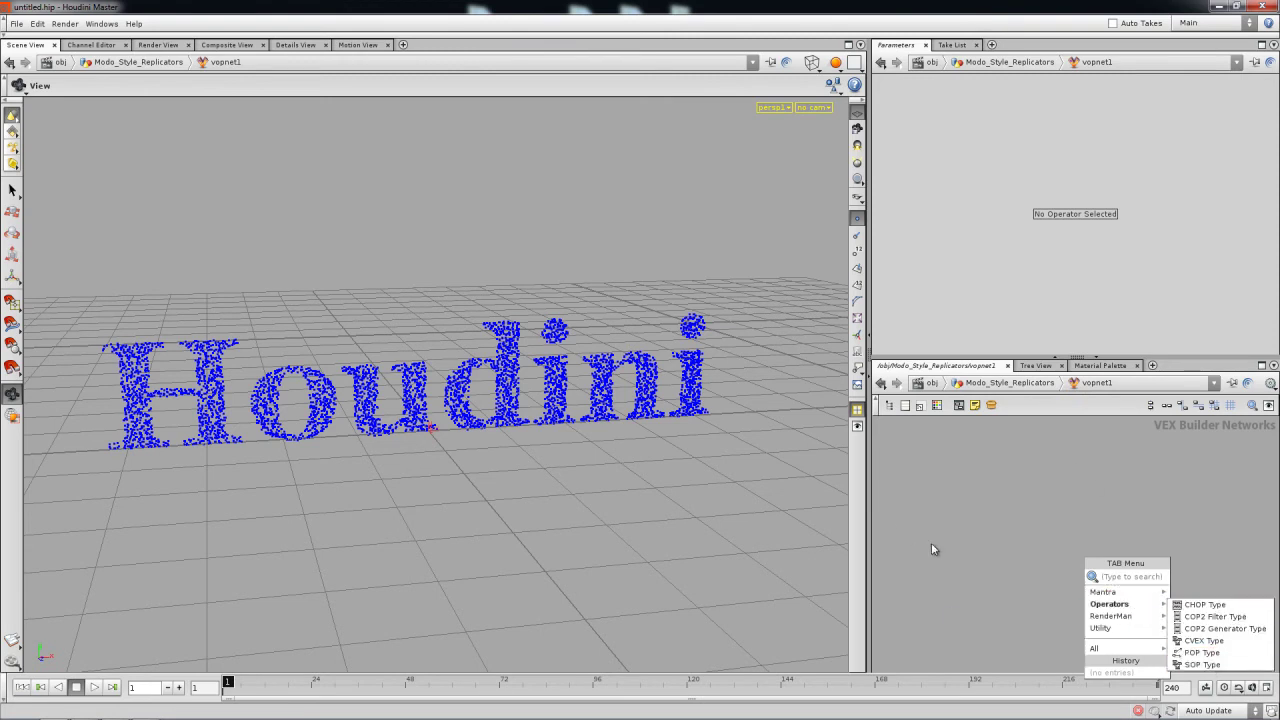
click(1005, 390)
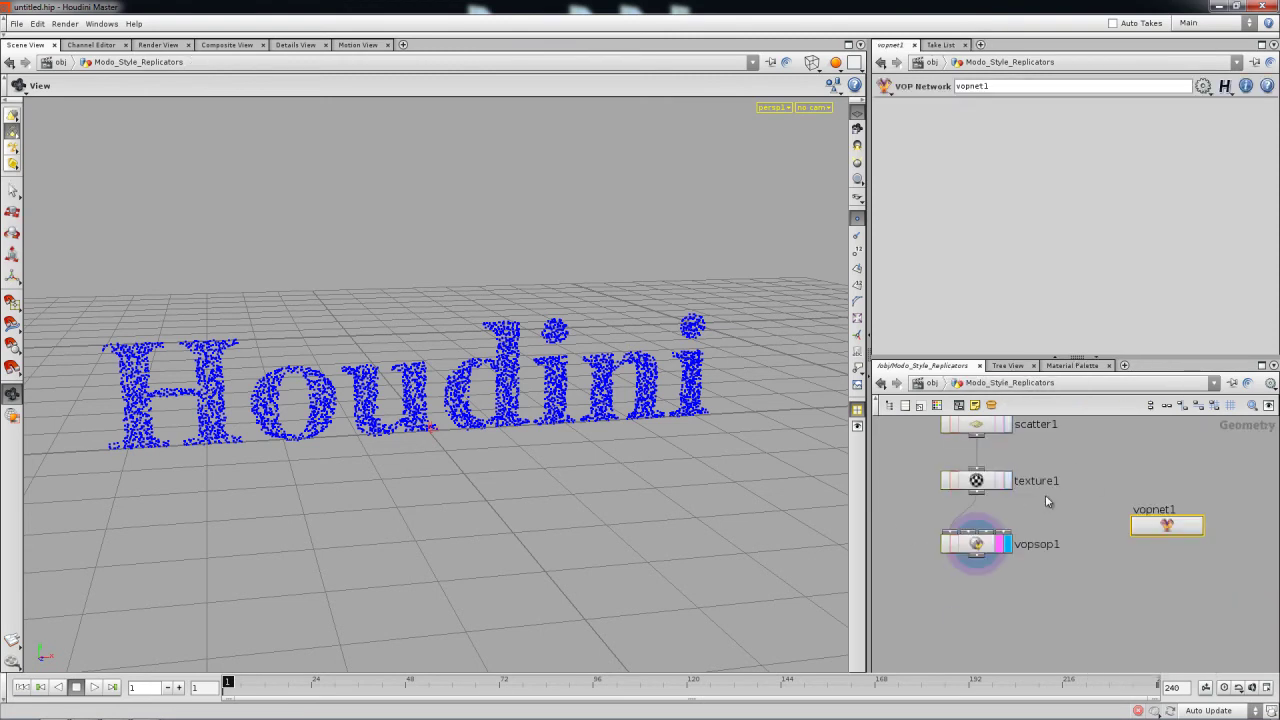
Step: Enter the VOP SOP and move the Global Variables node farther away from the output node to make room between them
click(980, 543)
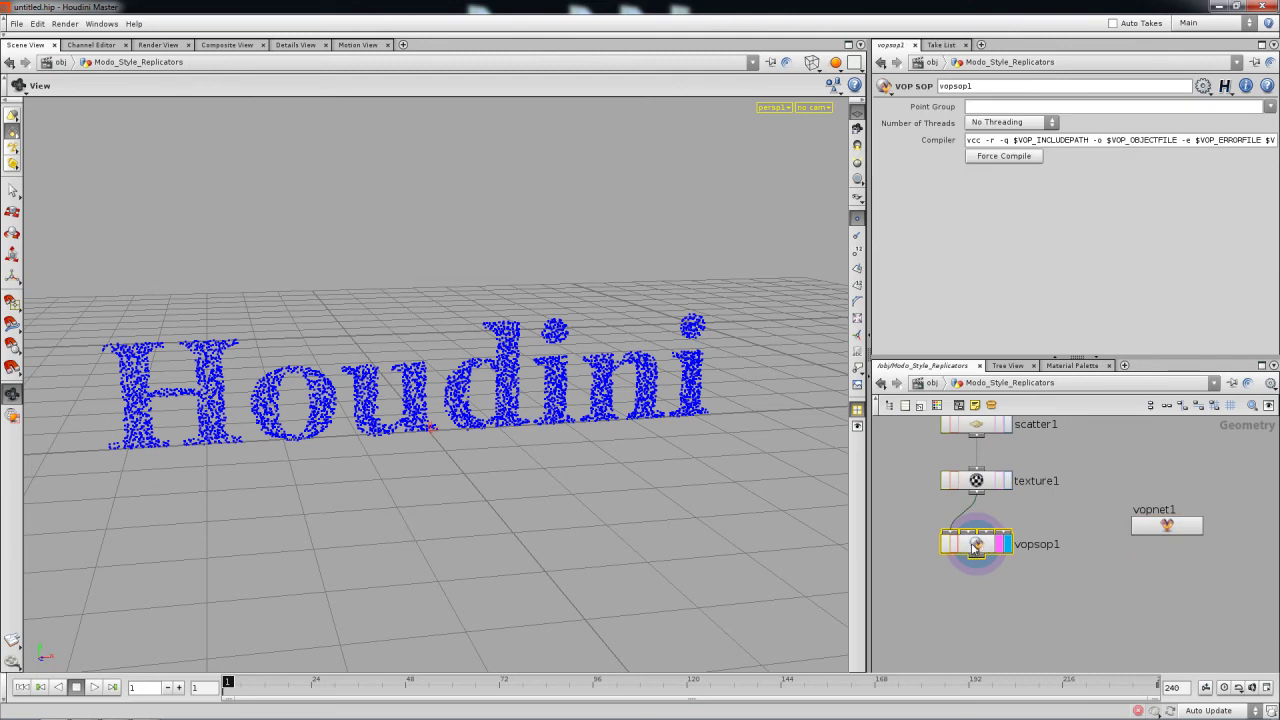
double_click(980, 545)
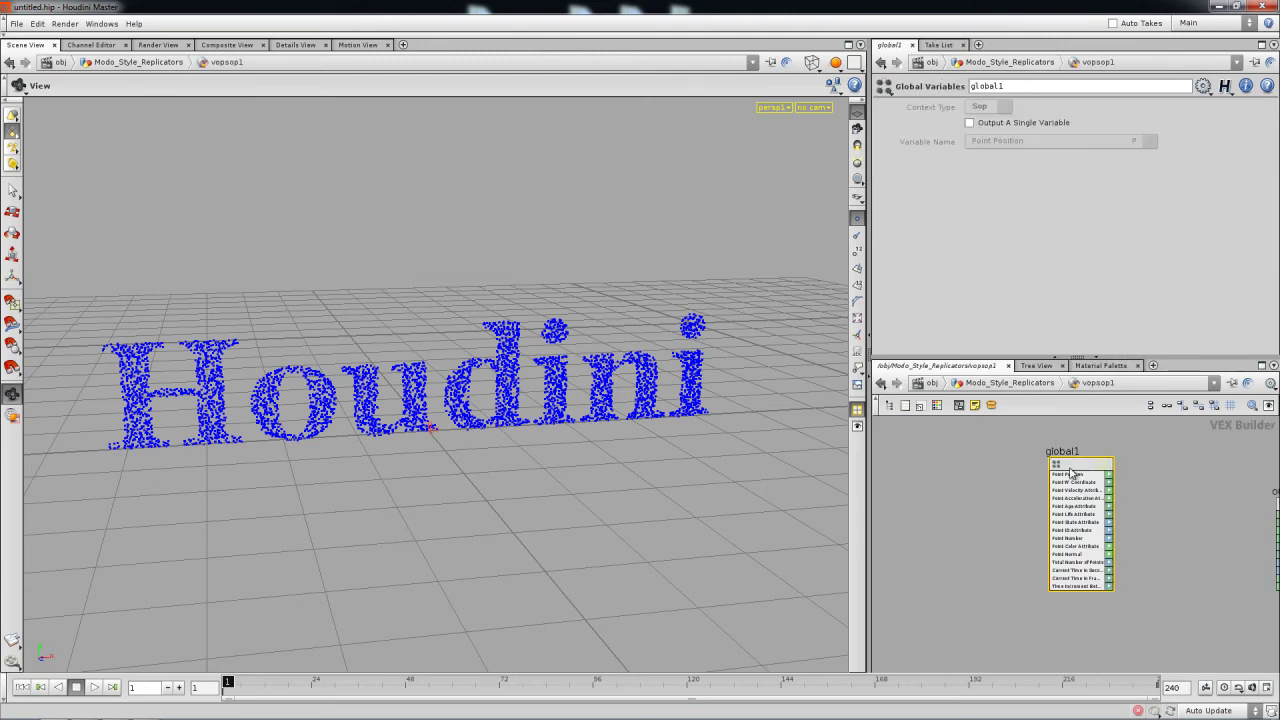
drag(1070, 468, 908, 502)
right_drag(1025, 455, 997, 461)
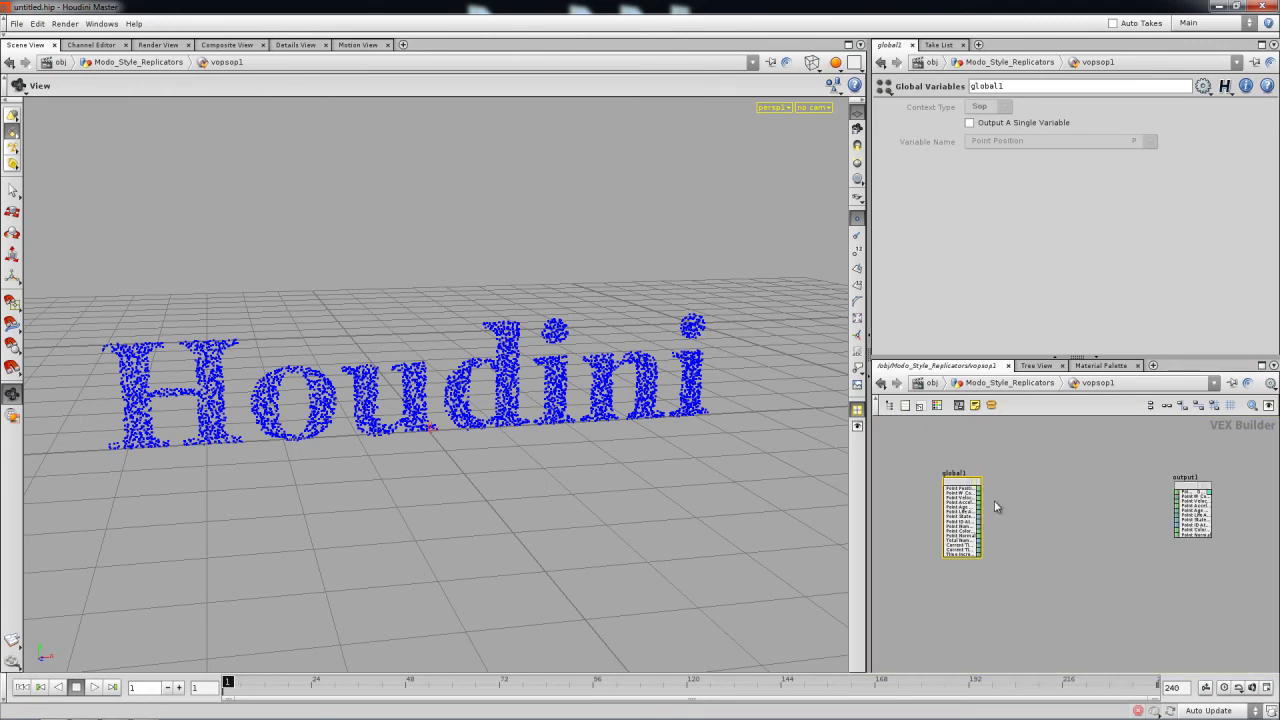
drag(966, 490, 924, 494)
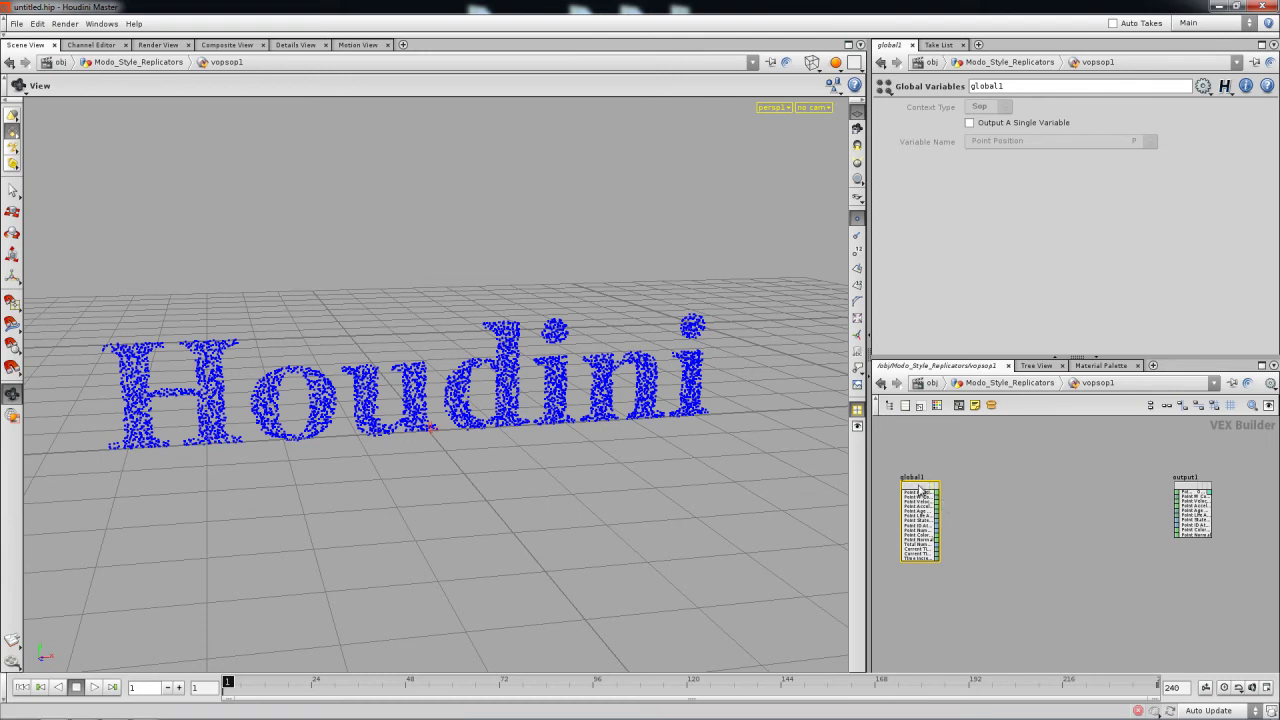
Step: Inspect the point attributes reaching the Global Variables node and expand the network editor to full size
middle_drag(919, 490, 982, 539)
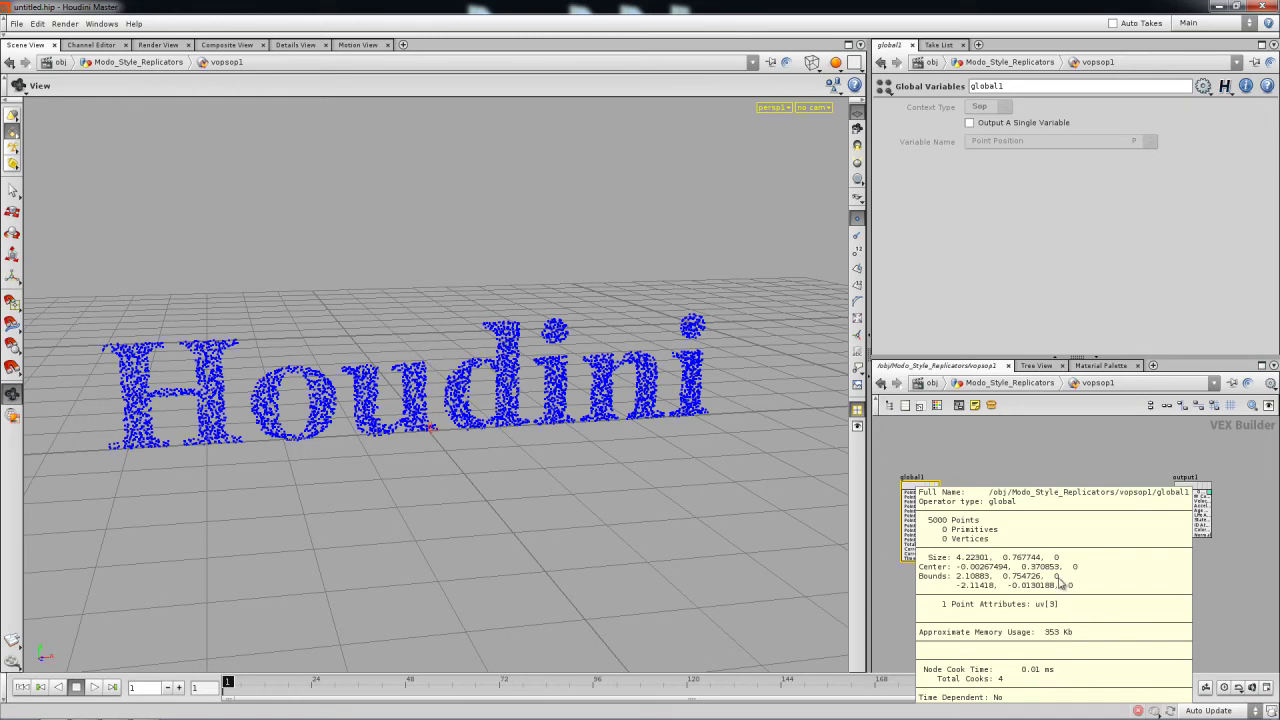
middle_drag(1002, 604, 1071, 580)
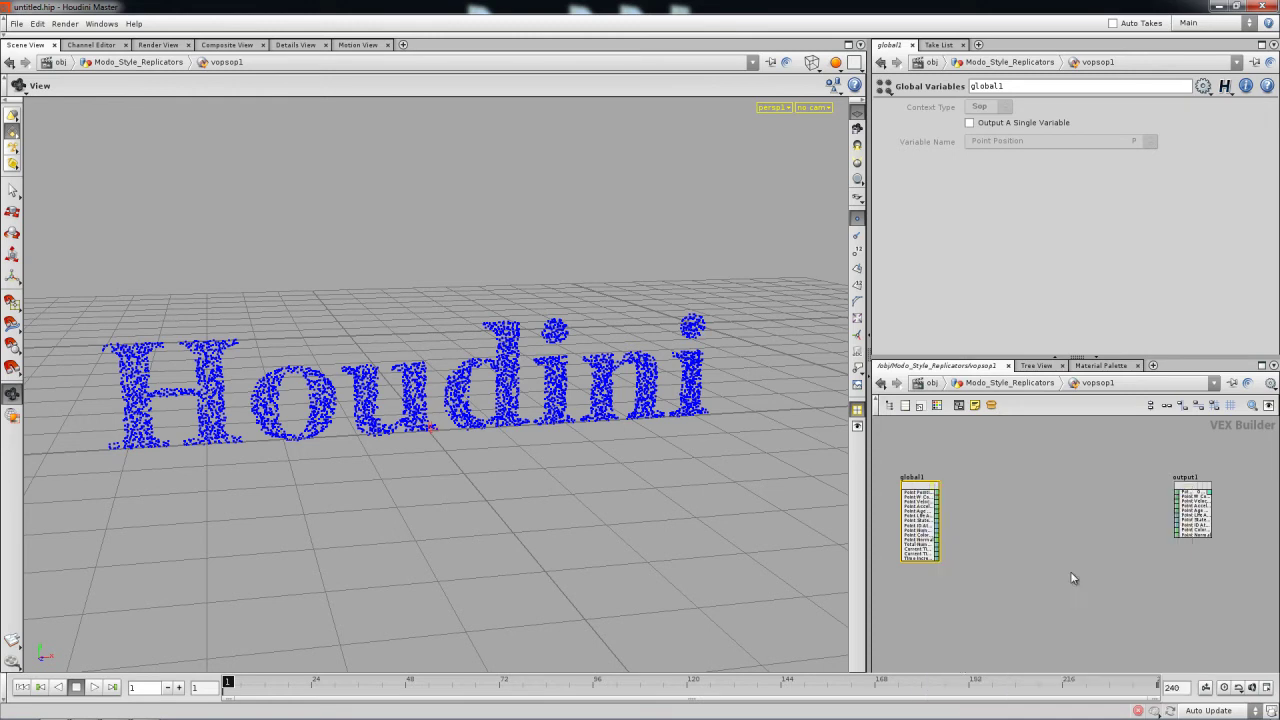
scroll(940, 470, up, 4)
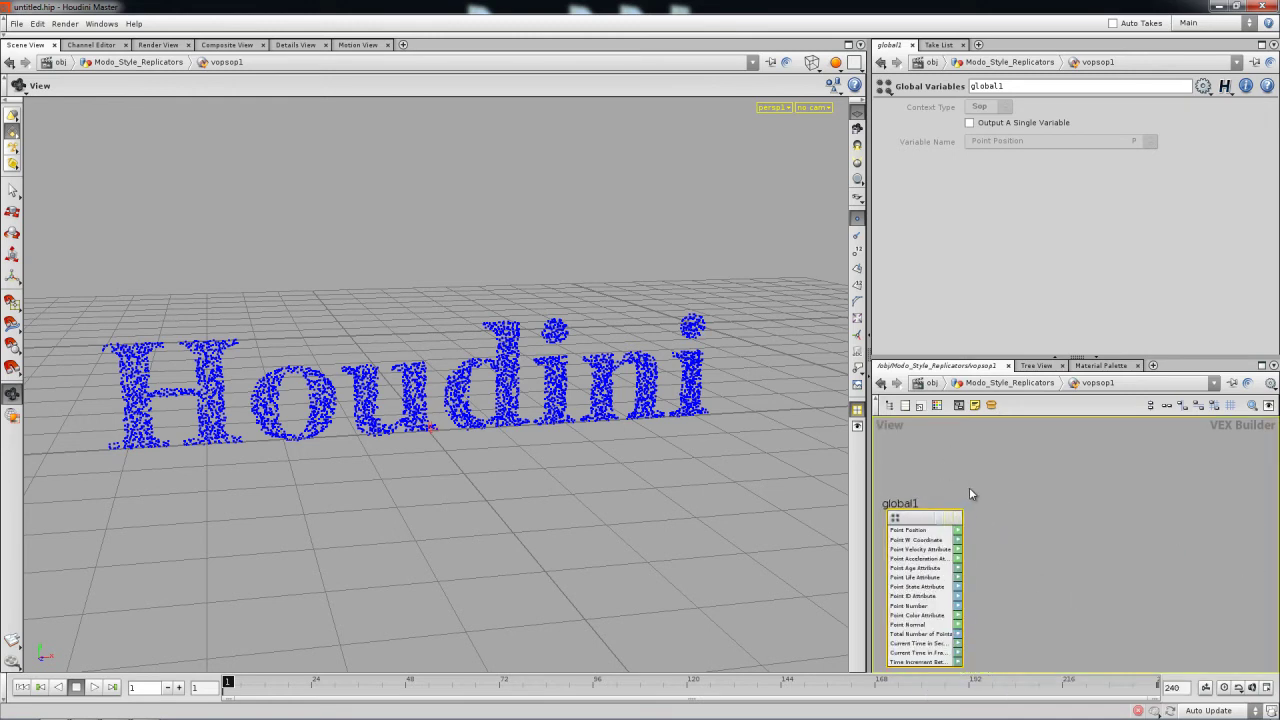
scroll(965, 485, down, 2)
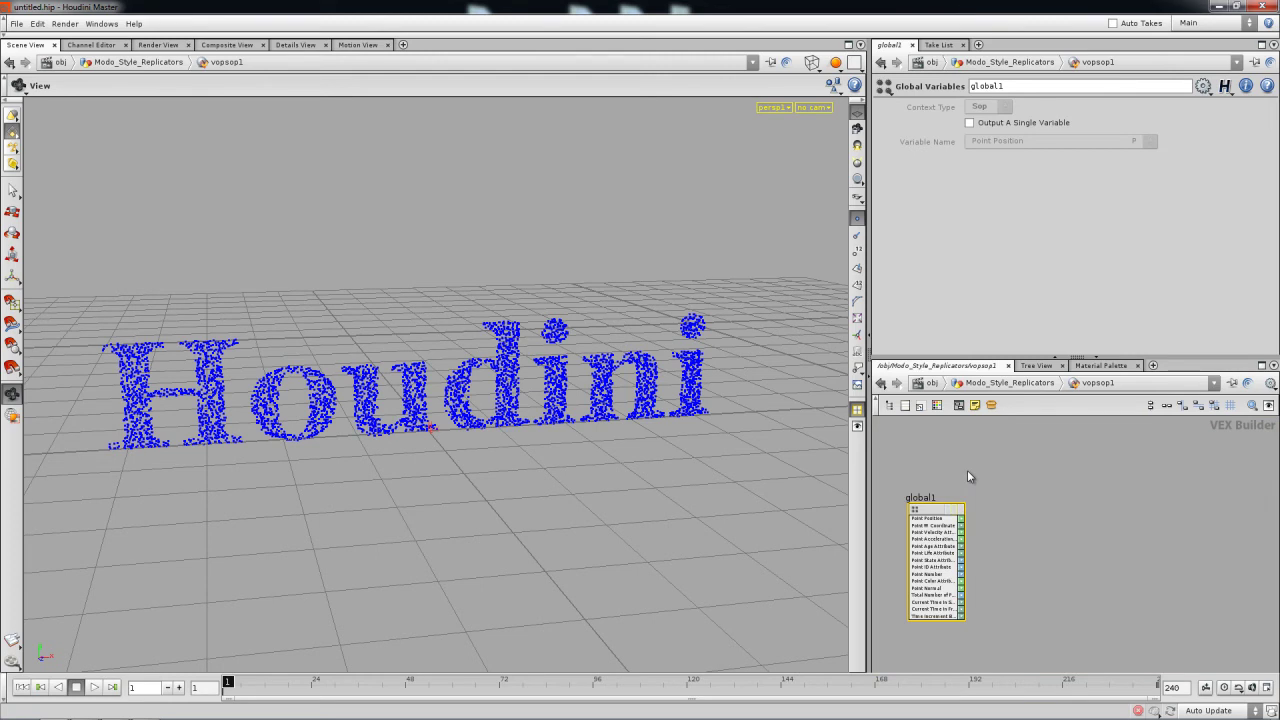
key(ctrl+b)
scroll(600, 350, up, 4)
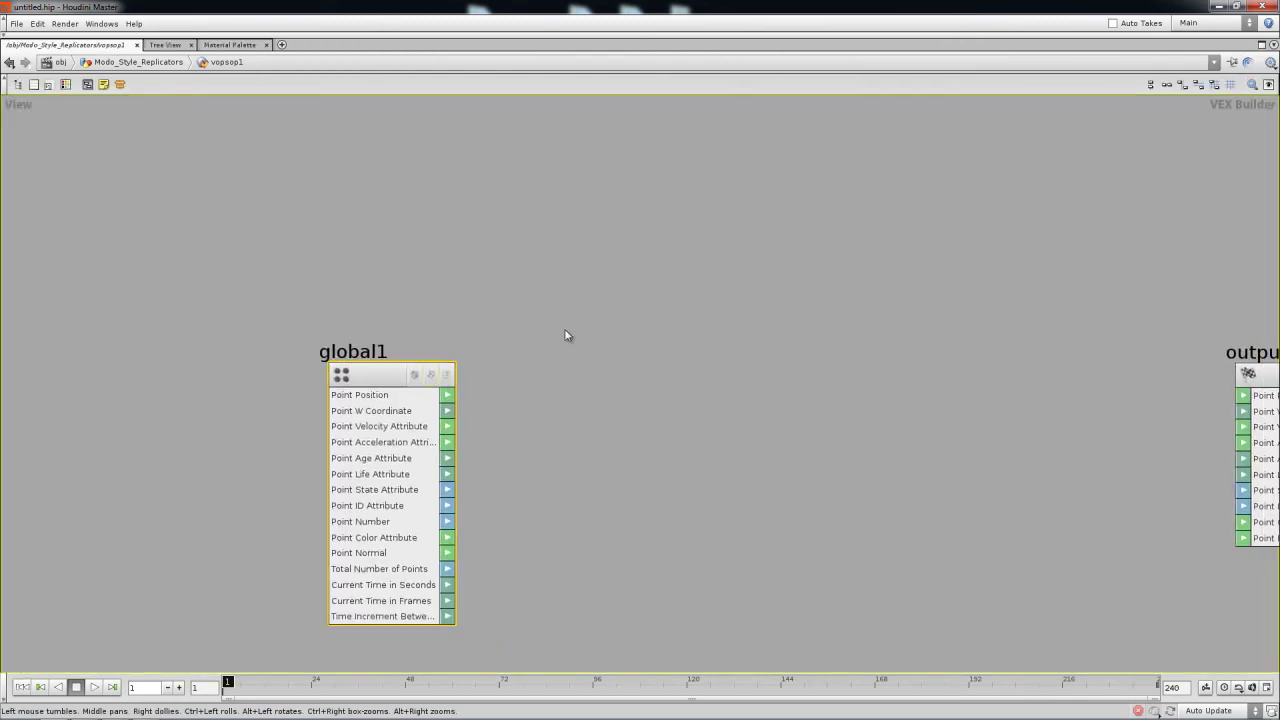
Step: Add an Import Attribute node from the Geometry operators and place it above the Global Variables node
key(Tab)
text(Import Attribute)
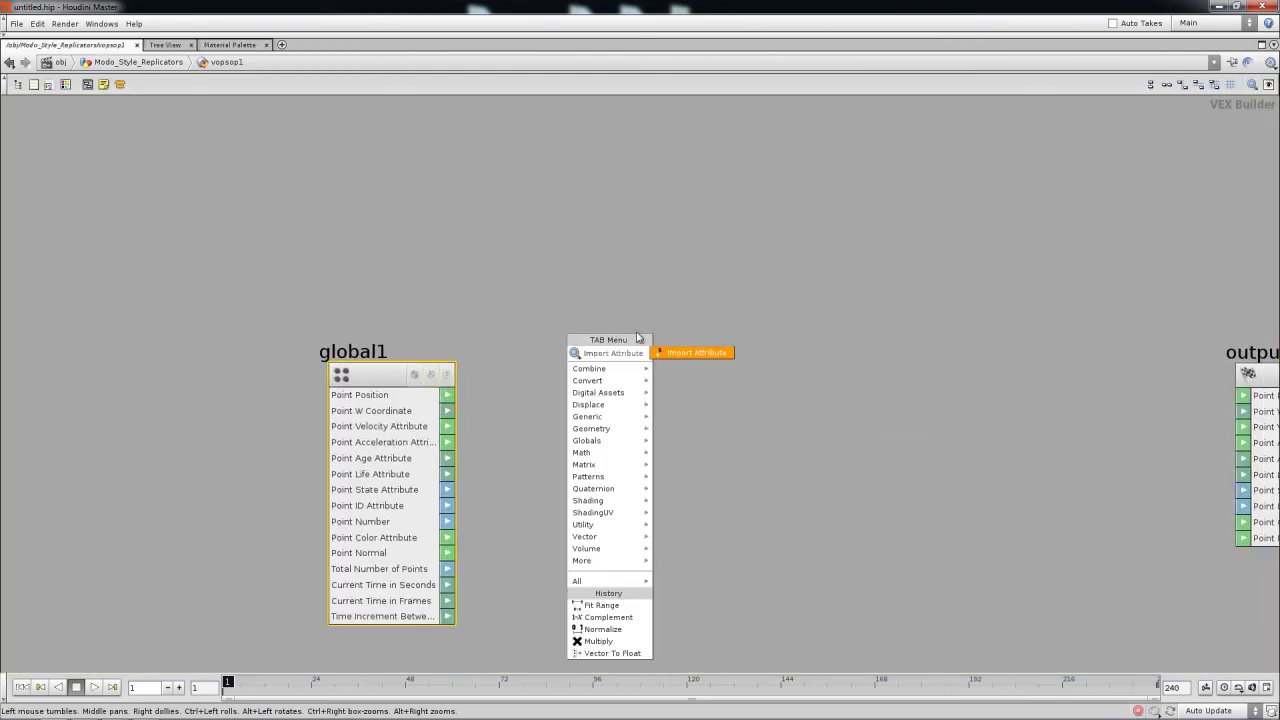
key(Escape)
key(Tab)
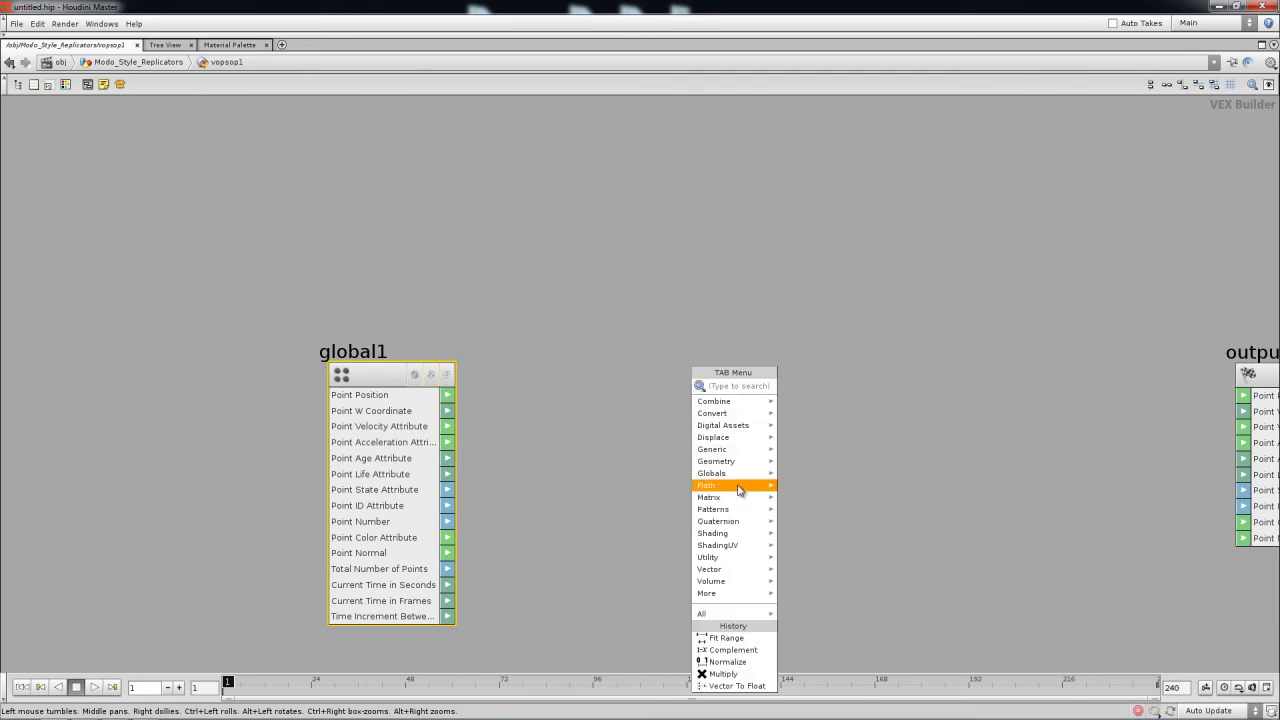
mouse_move(706, 462)
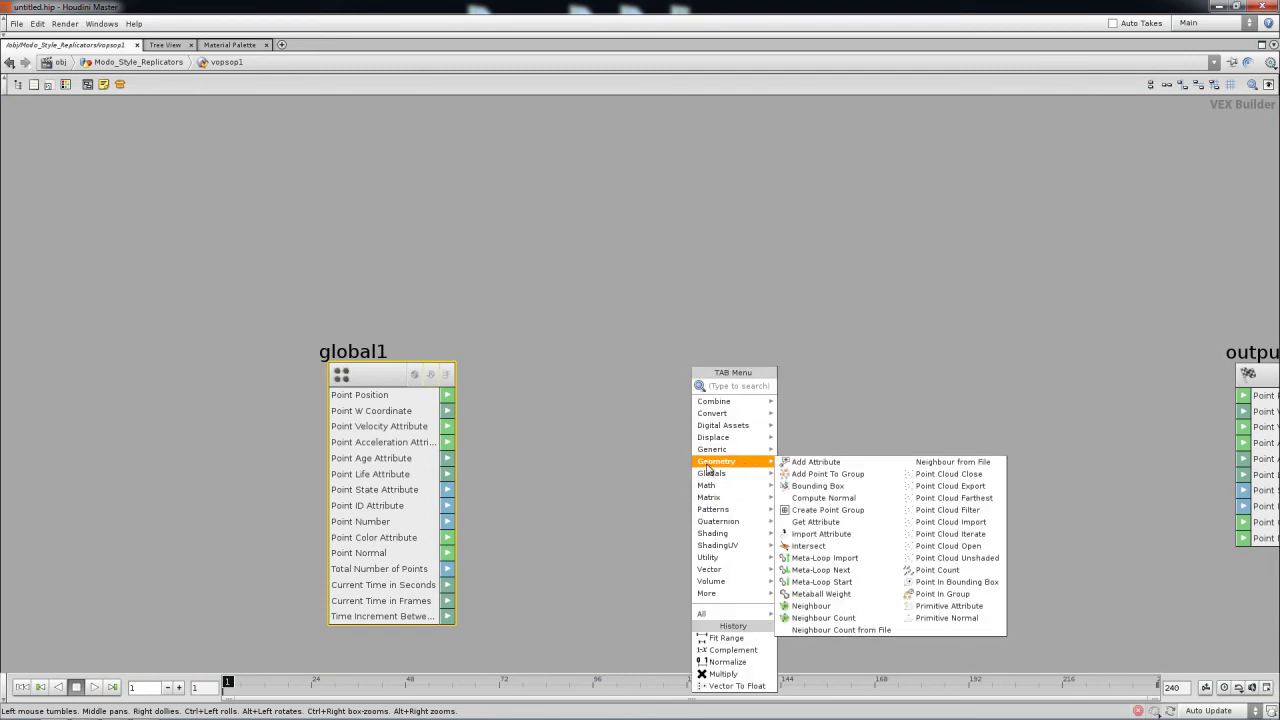
click(842, 535)
click(436, 256)
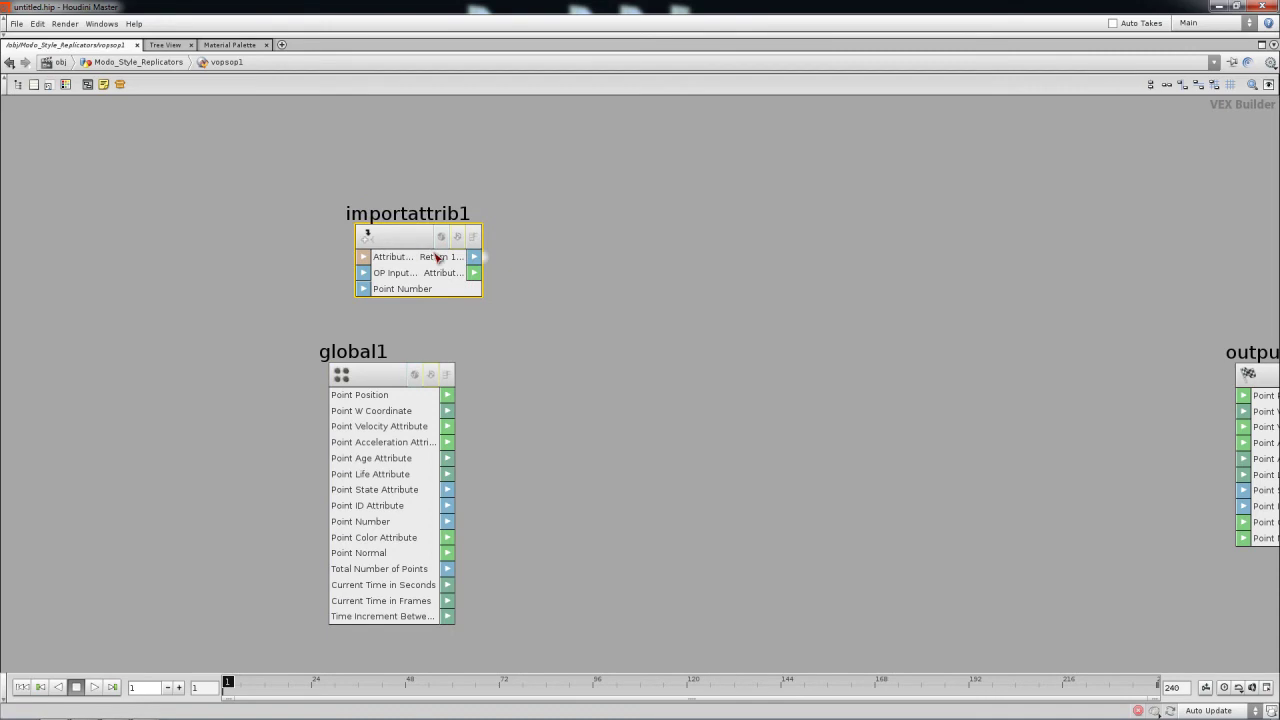
Step: Show the Import Attribute node's parameters, check the available point attributes and set the Attribute to uv
key(p)
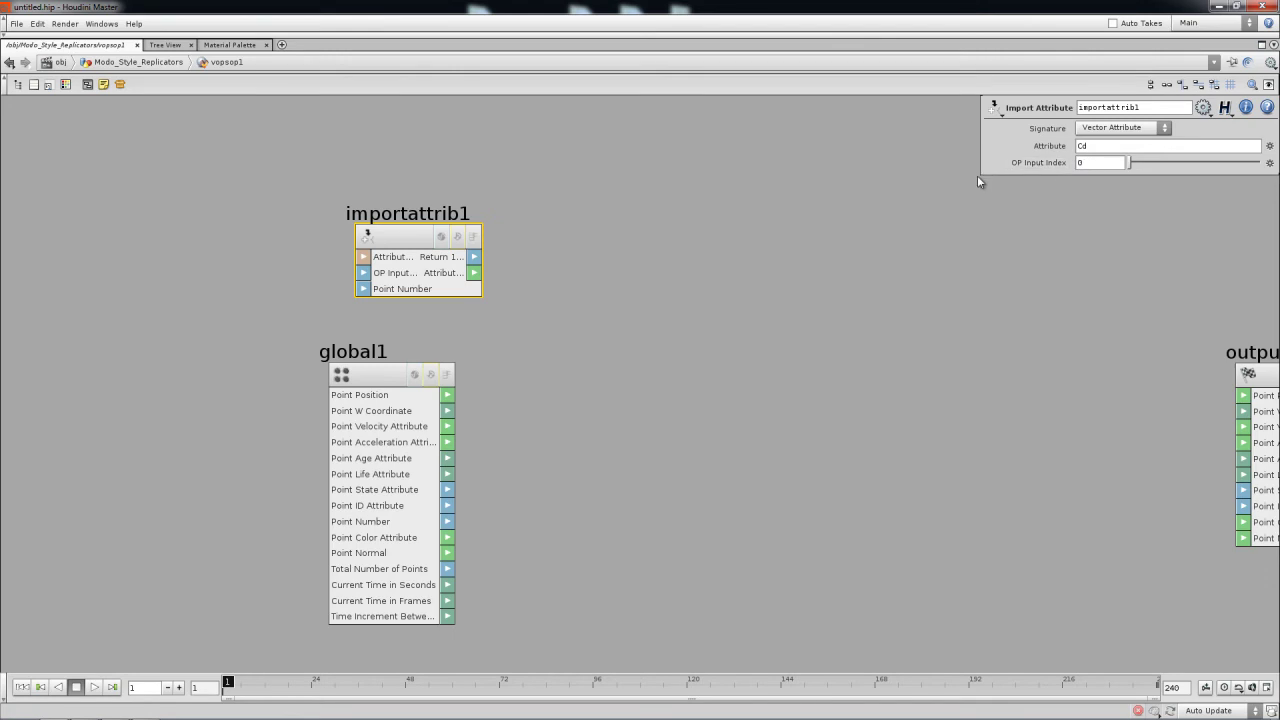
drag(979, 177, 850, 282)
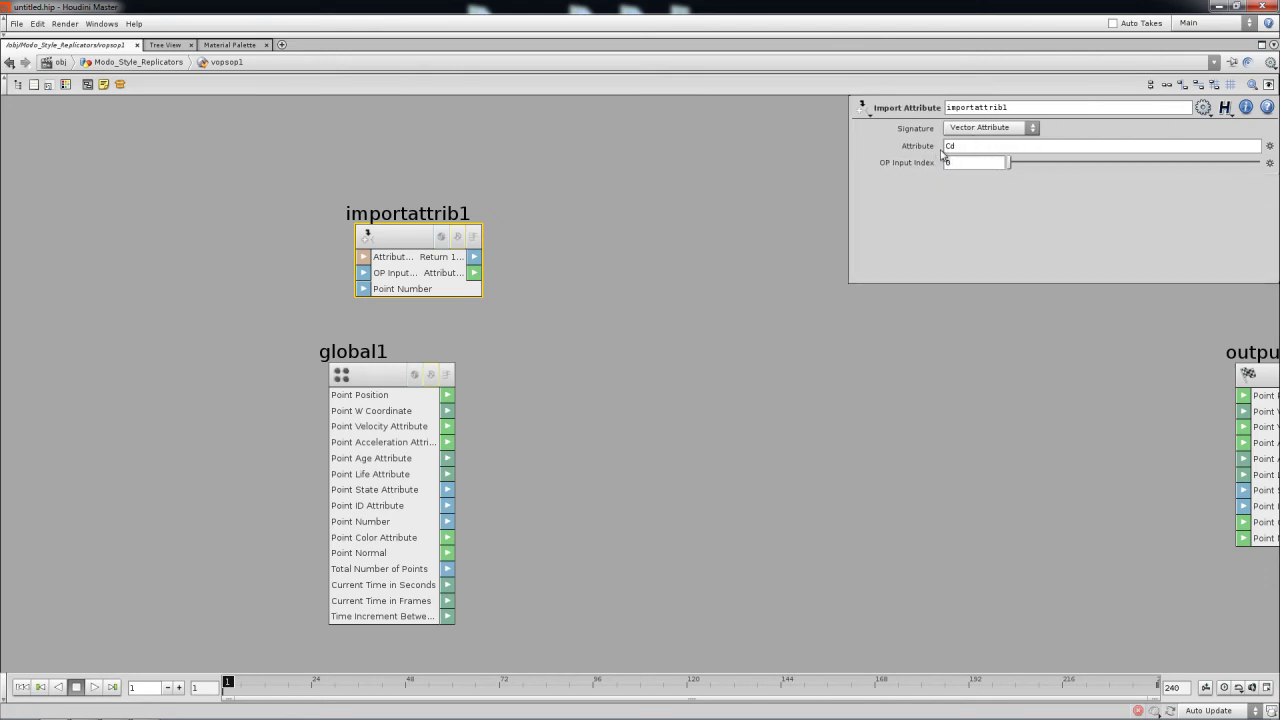
click(975, 147)
middle_drag(365, 276, 545, 380)
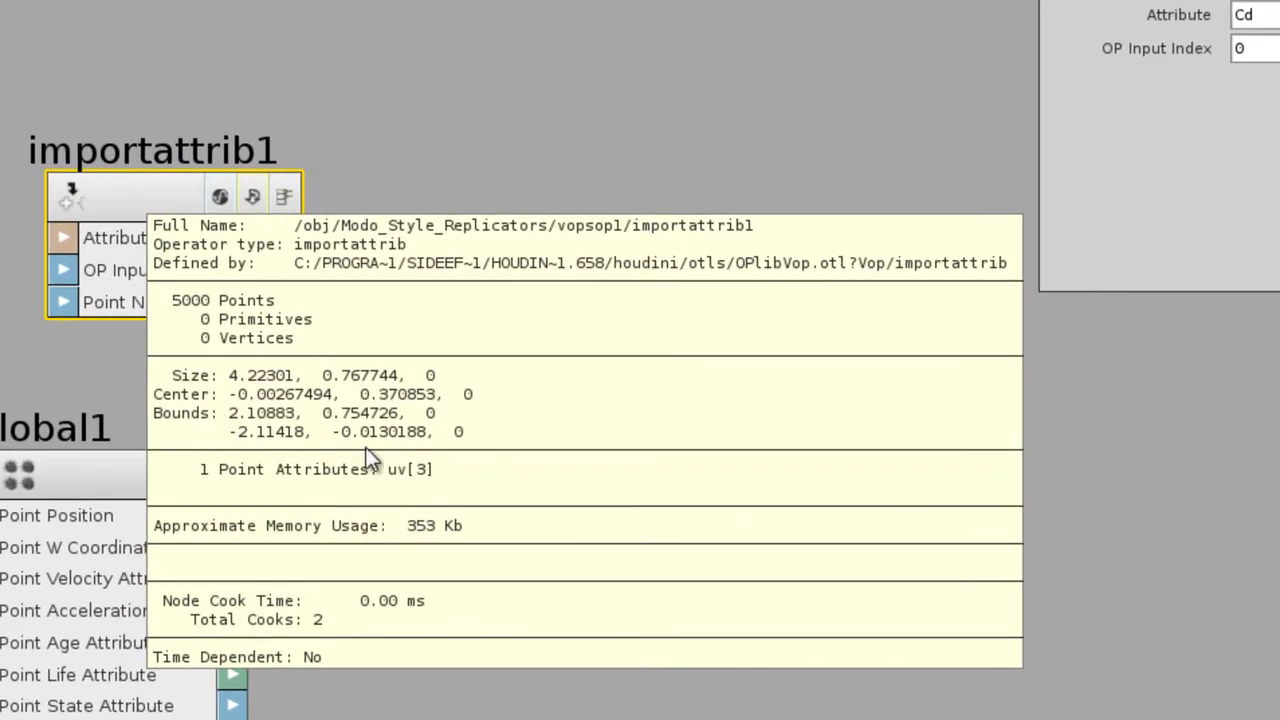
middle_drag(370, 460, 405, 520)
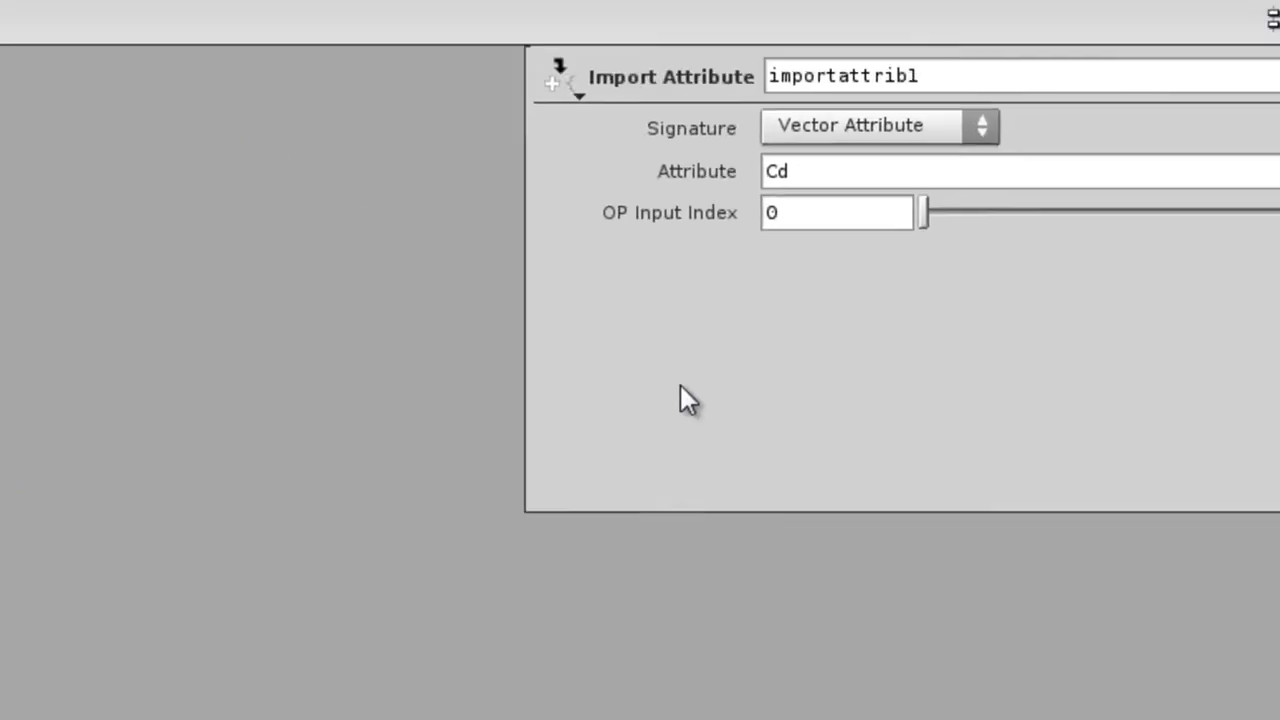
text(u)
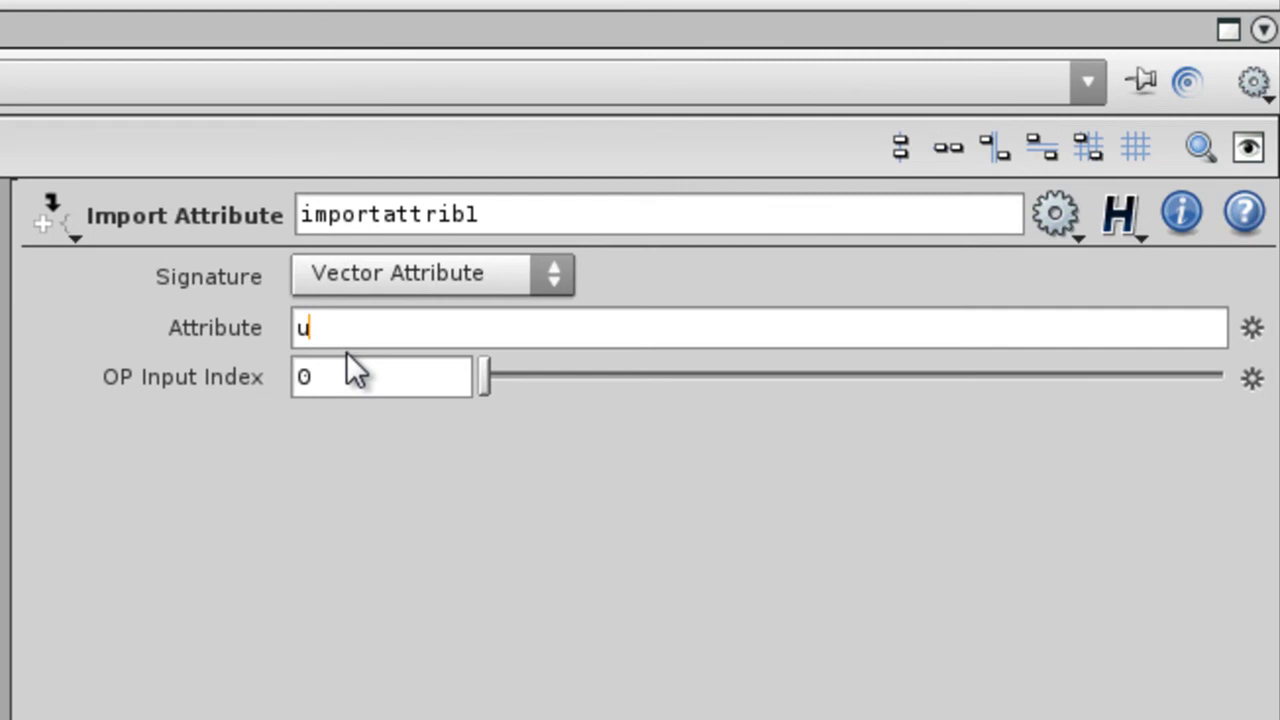
text(v)
key(Return)
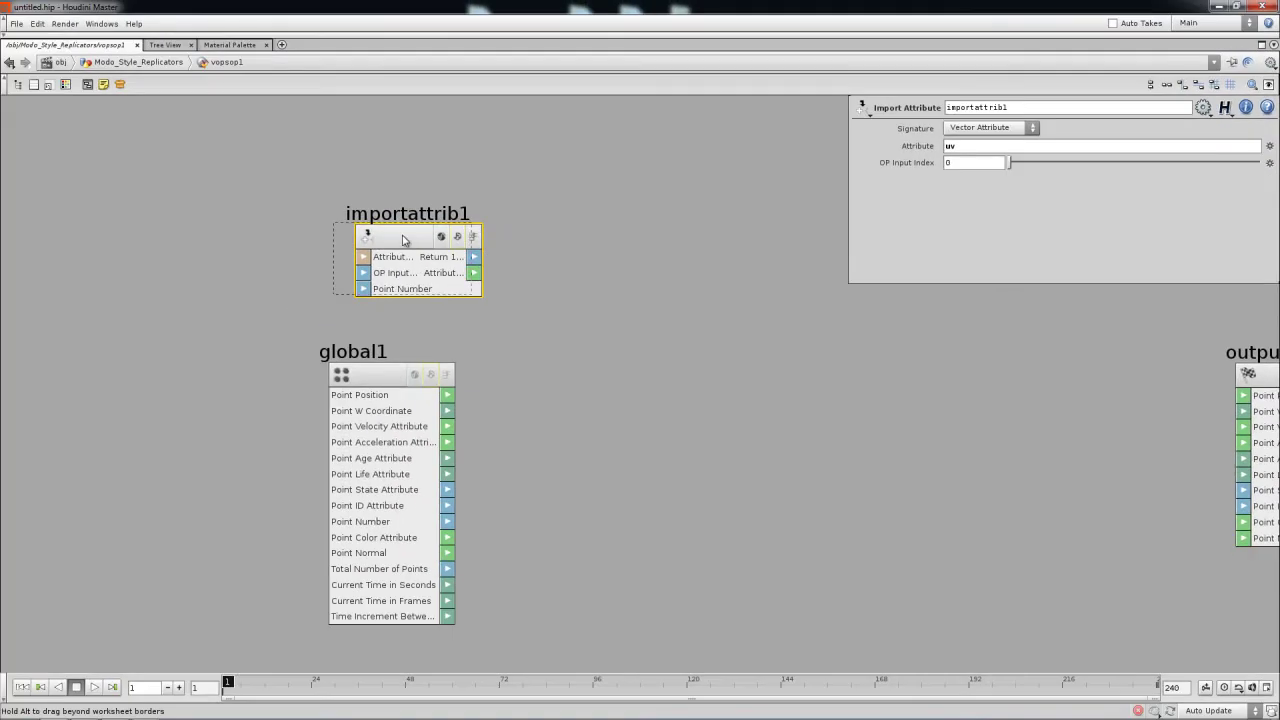
Step: Nudge the Import Attribute node into place above the Global Variables node and examine its uv attribute's component size
drag(403, 235, 386, 230)
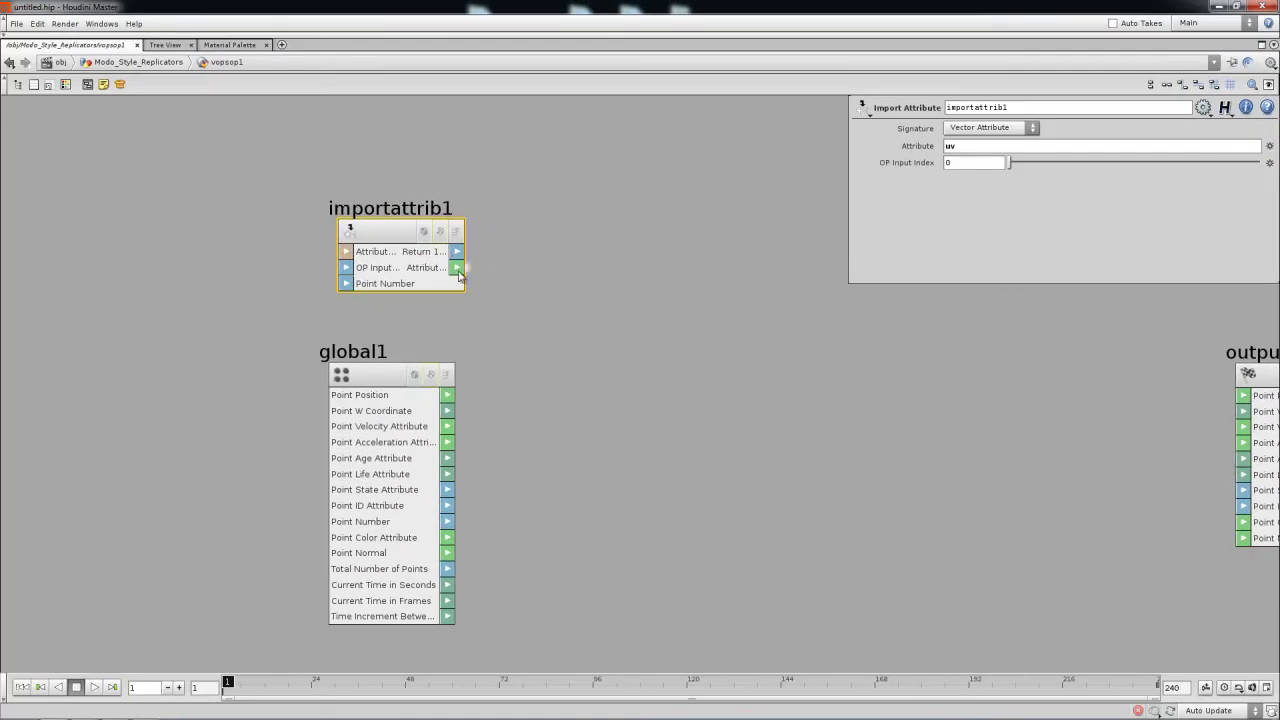
middle_drag(393, 246, 533, 396)
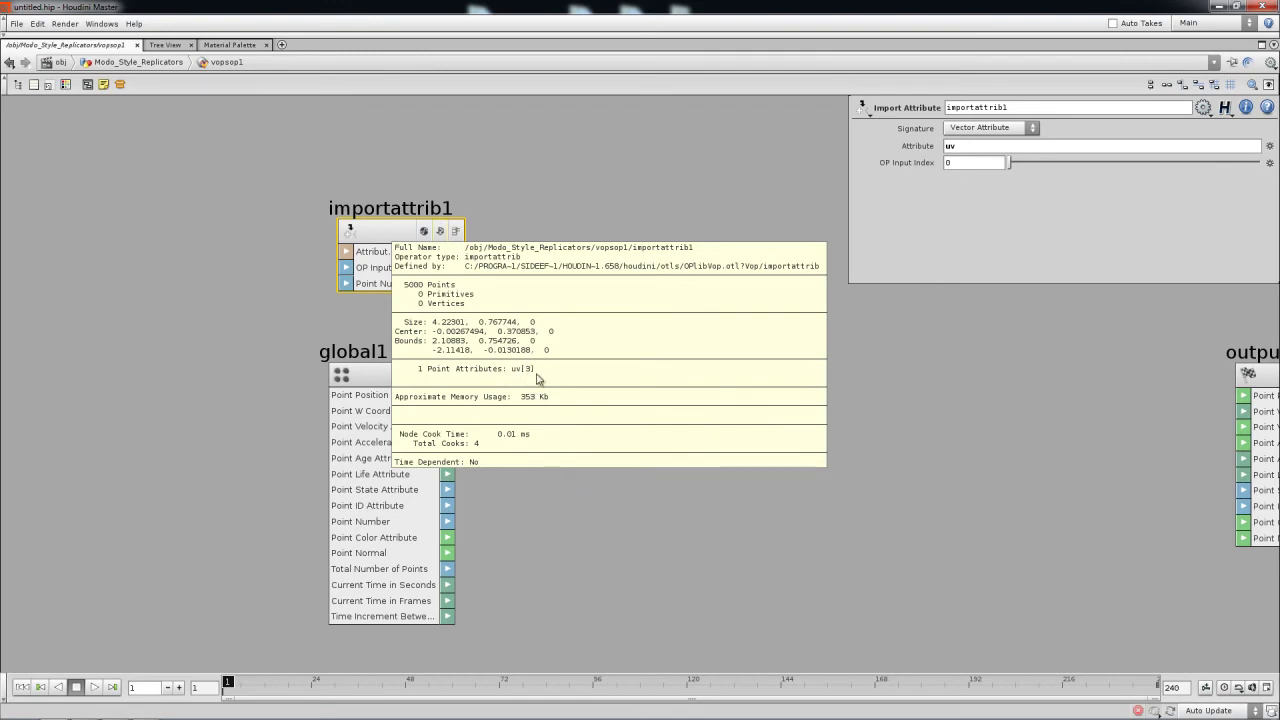
mouse_move(534, 365)
middle_down()
mouse_move(531, 380)
mouse_move(521, 358)
mouse_move(534, 350)
middle_up()
middle_drag(584, 374, 581, 409)
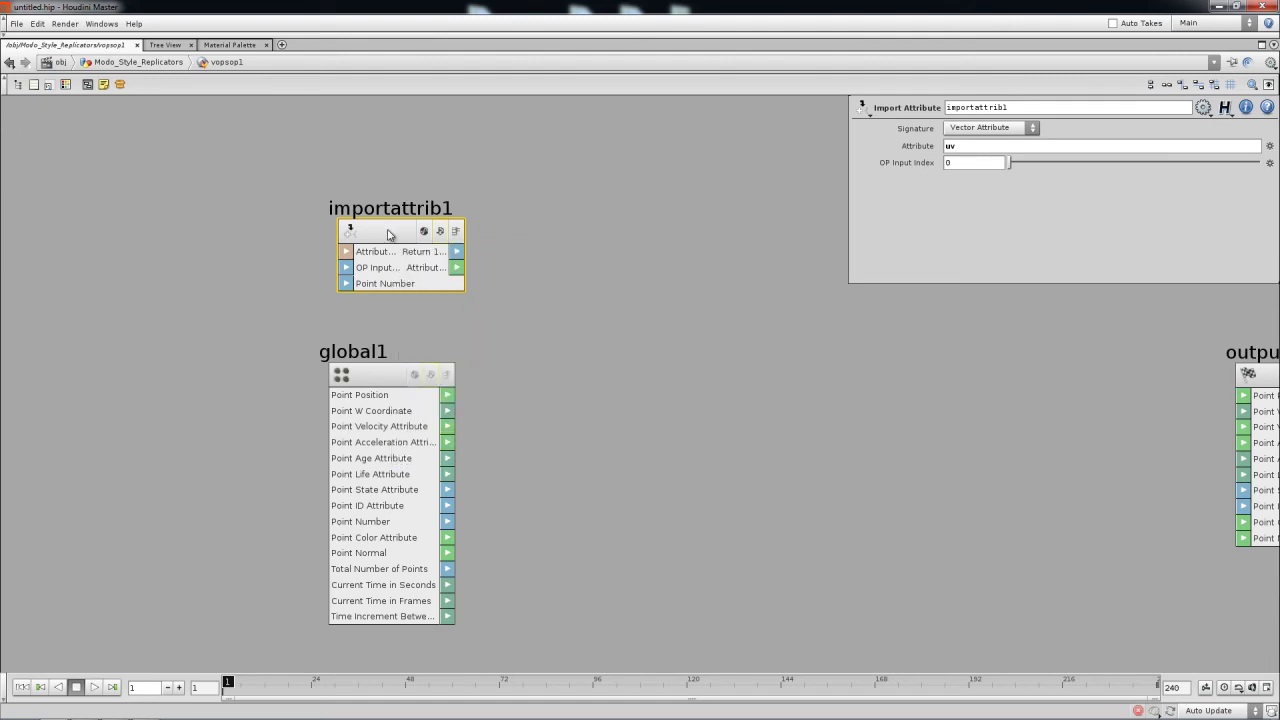
drag(387, 238, 370, 229)
Step: Add a Vector To Float node, wire the imported attribute's value into its input vector and align it beside Import Attribute
key(Tab)
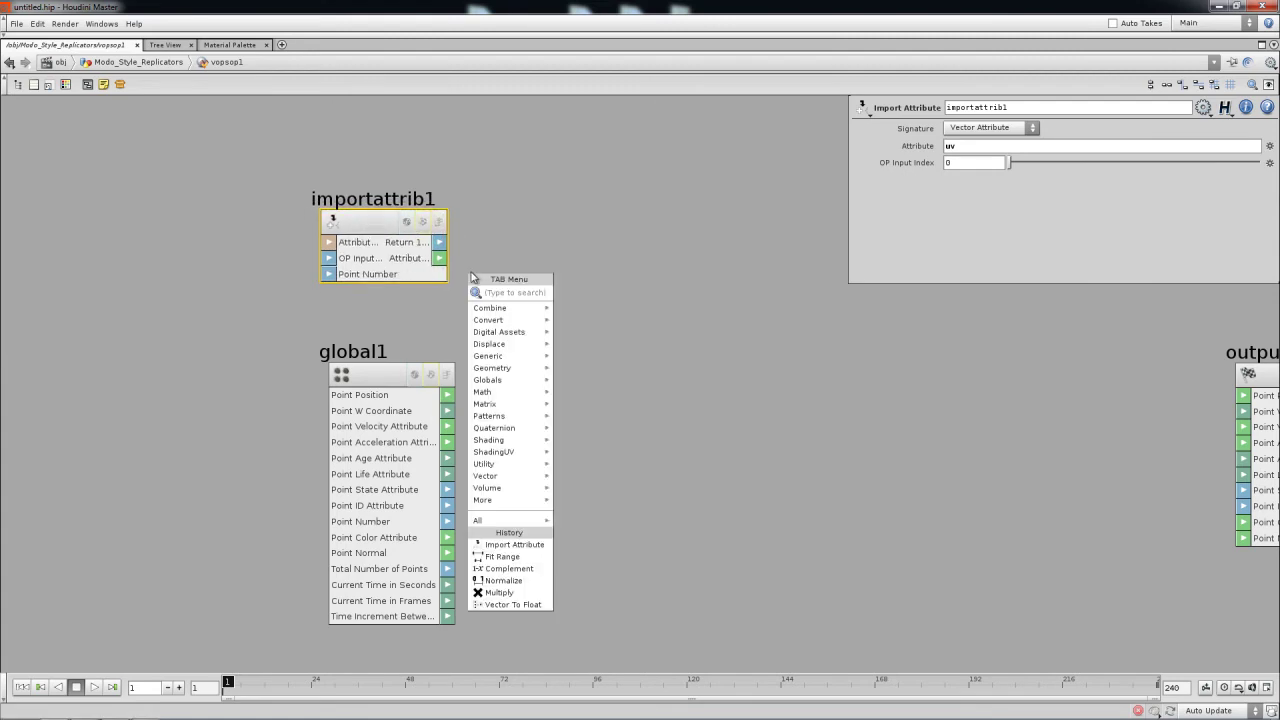
text(ve)
click(610, 305)
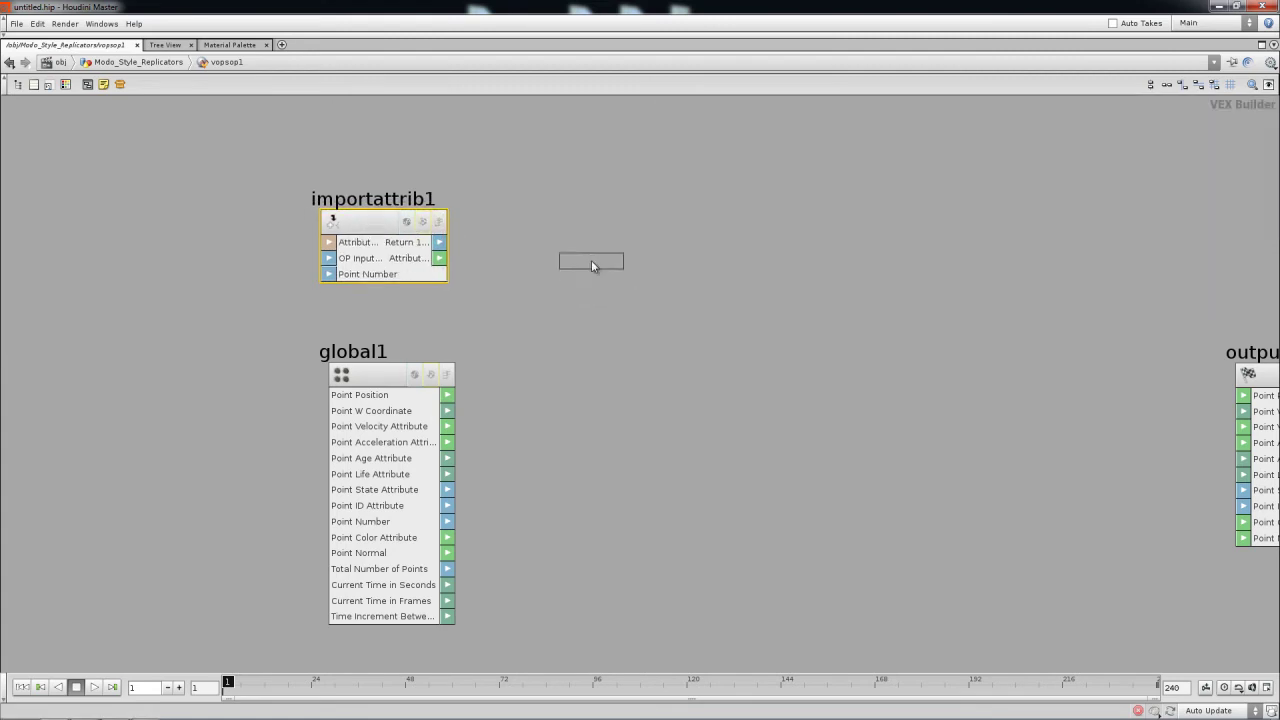
click(600, 258)
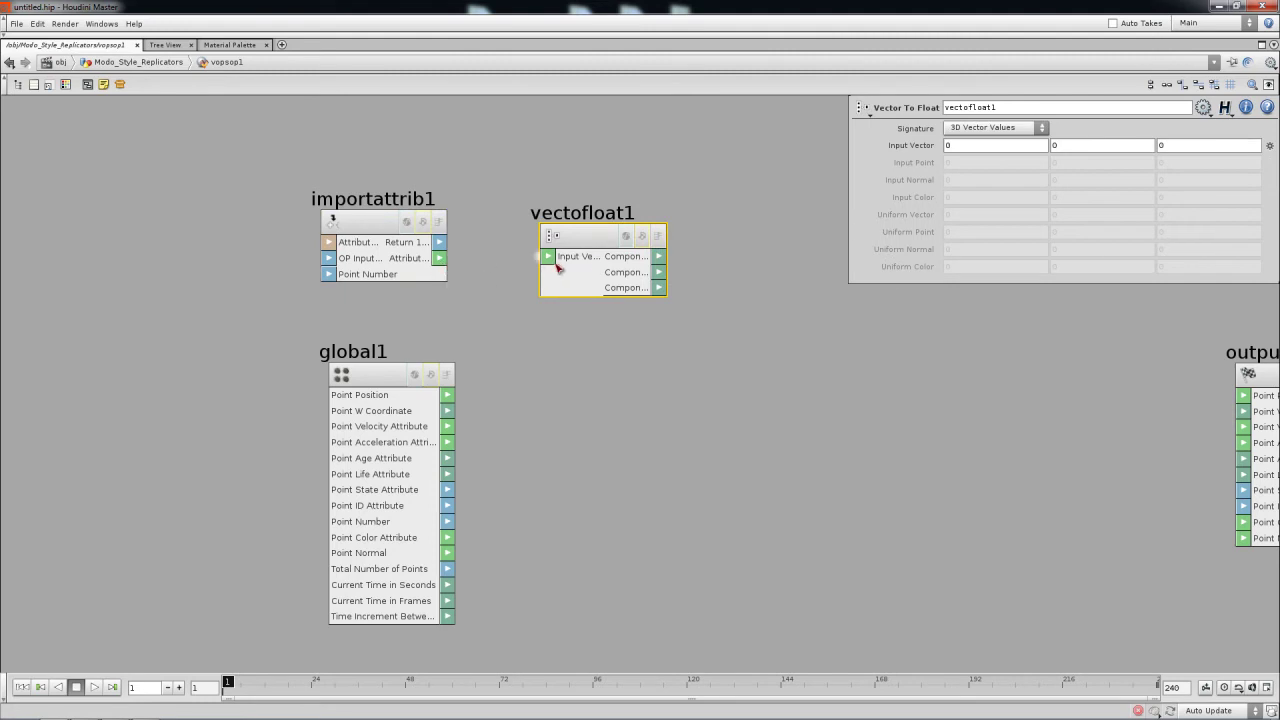
click(448, 264)
drag(580, 242, 560, 229)
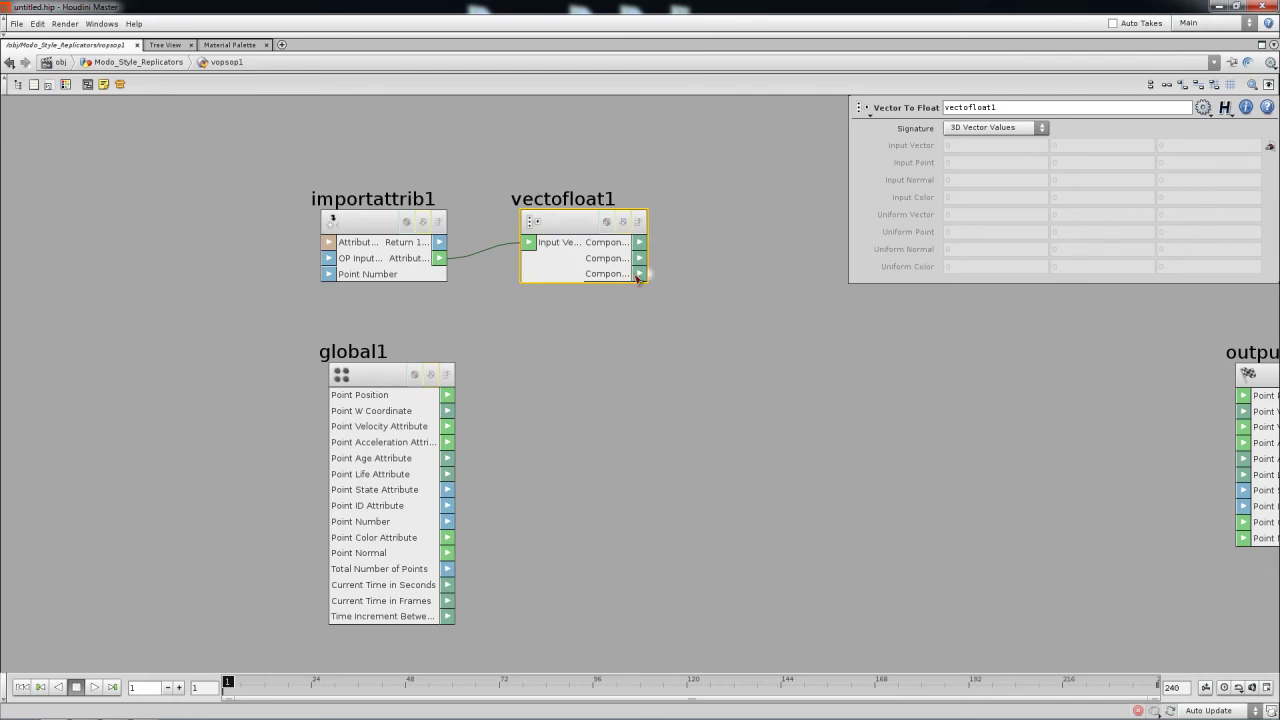
click(392, 227)
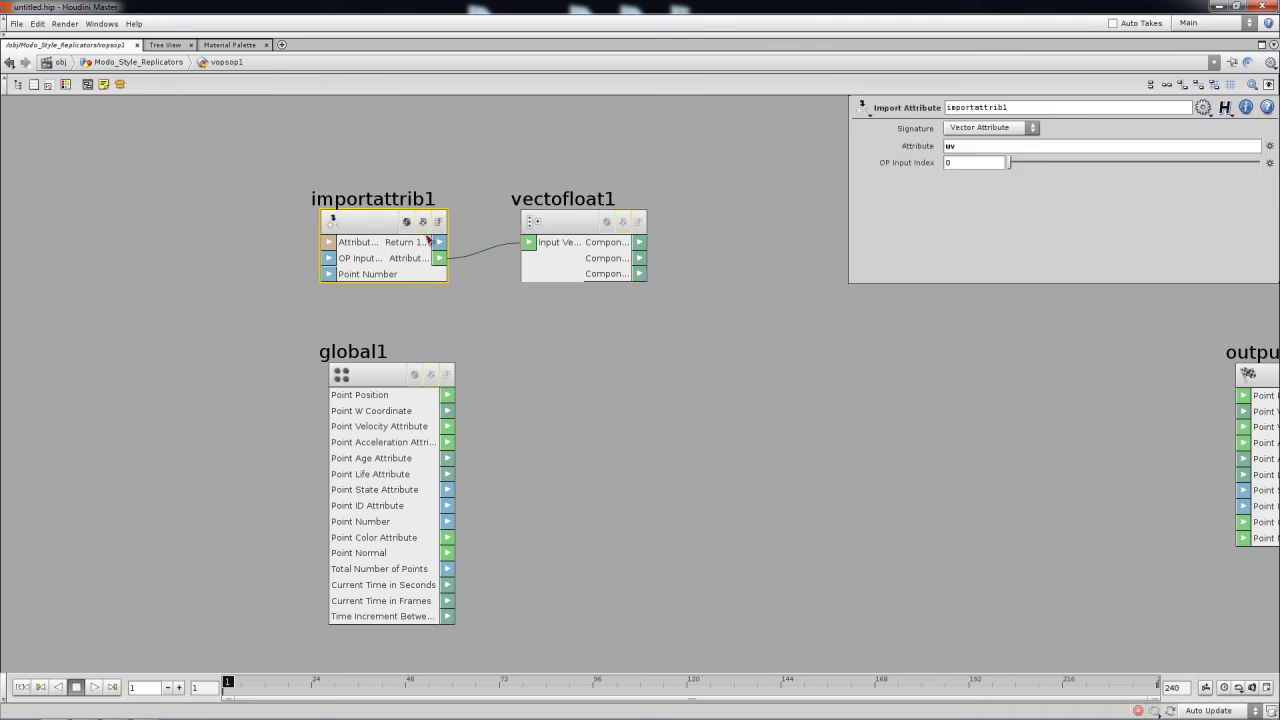
scroll(629, 357, down, 2)
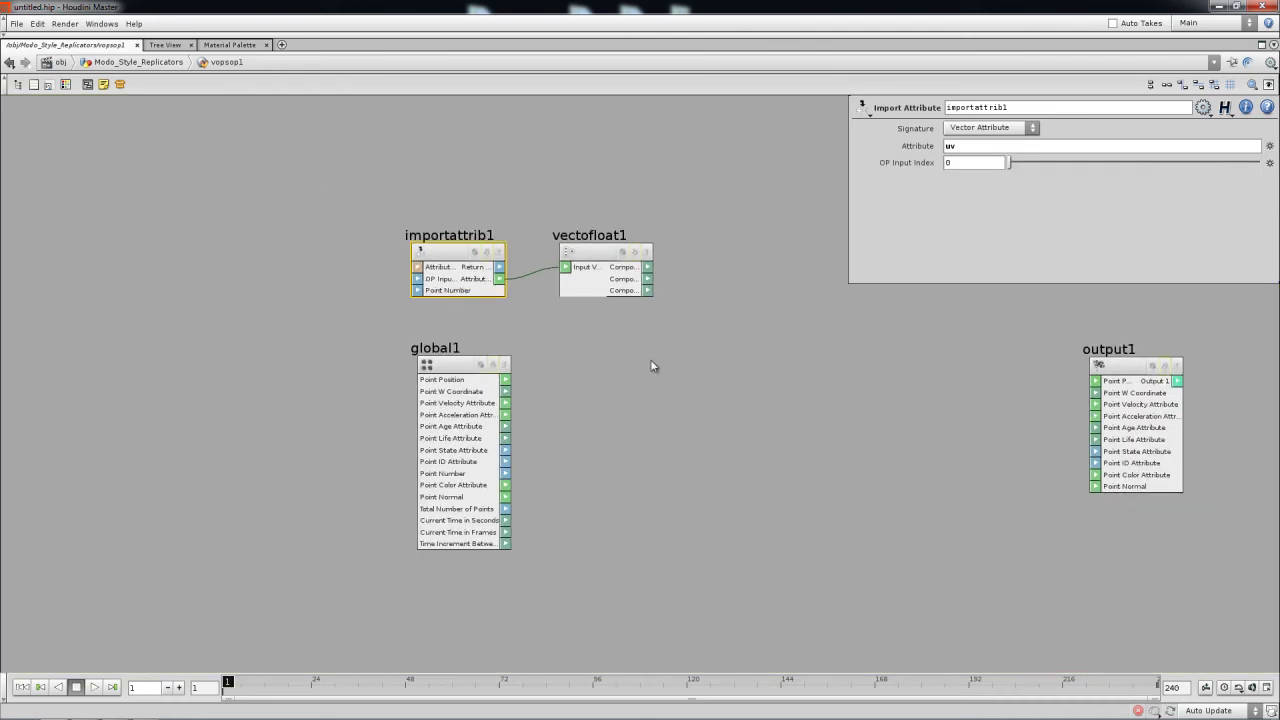
Step: Add a Color Map node, wire Vector To Float's first two components into its U and V Coordinate inputs, and align it beside that node
middle_drag(660, 357, 499, 372)
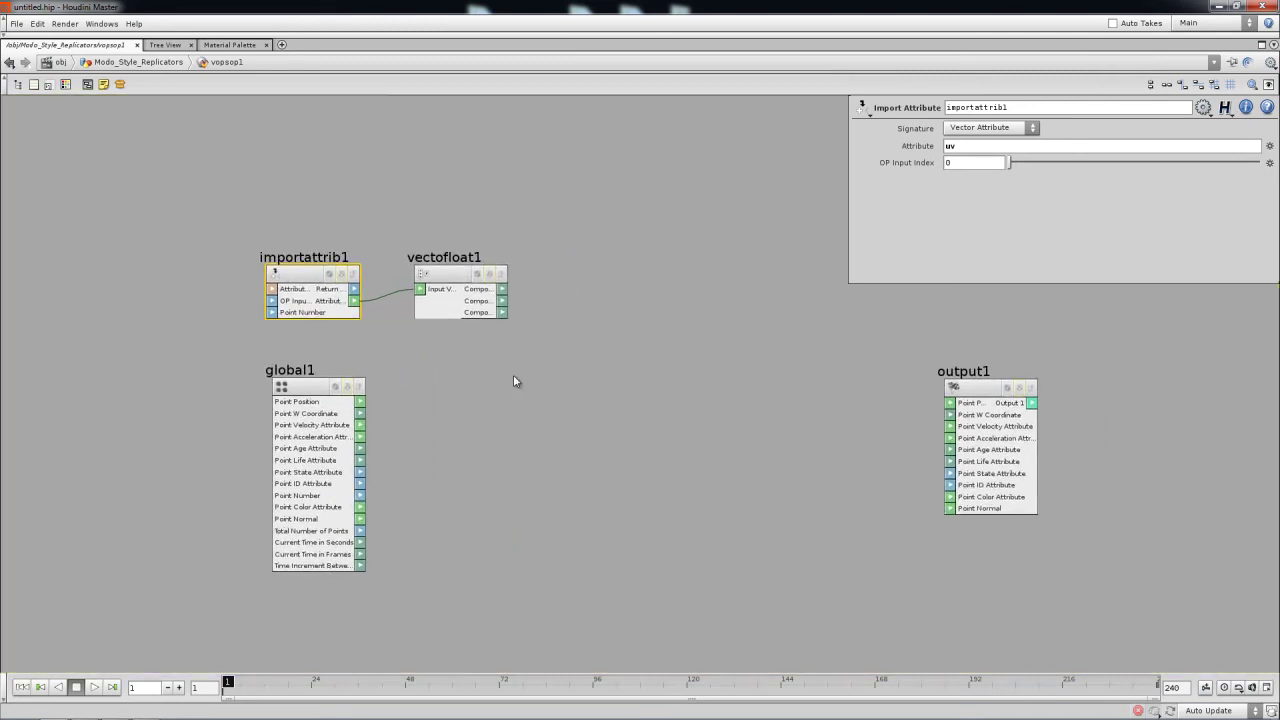
key(Tab)
mouse_move(550, 524)
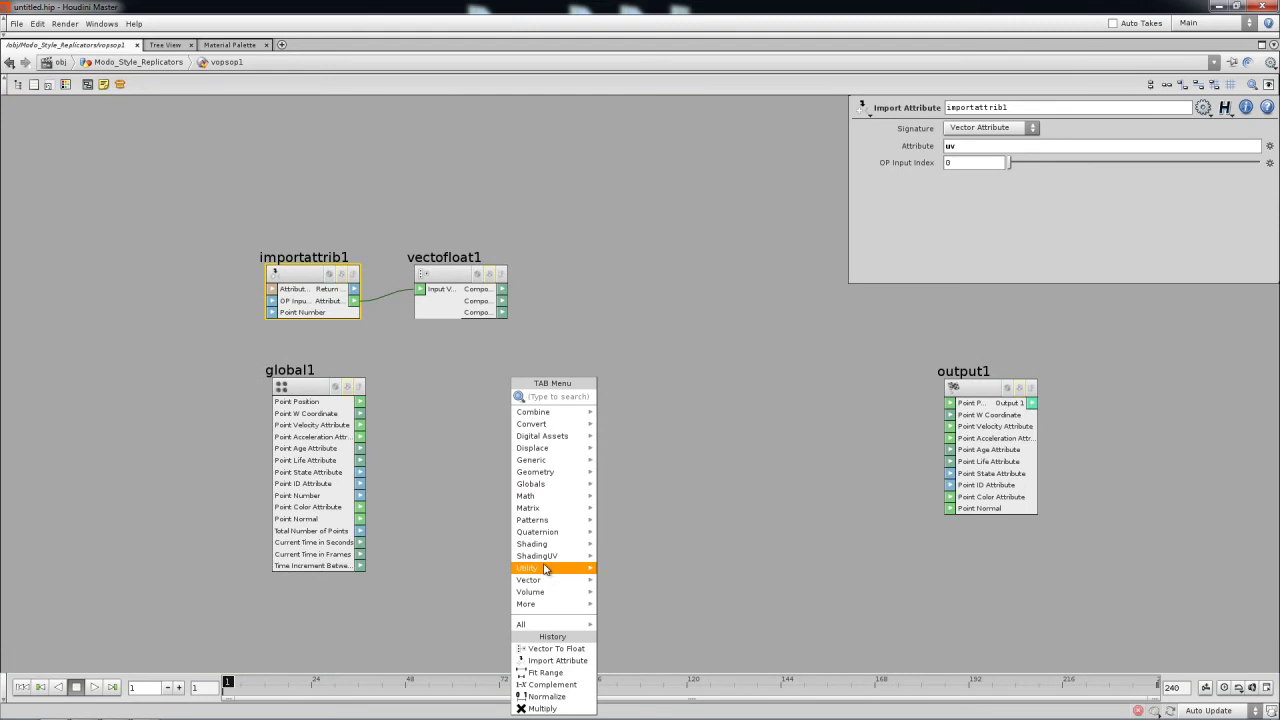
mouse_move(530, 567)
click(662, 400)
click(674, 337)
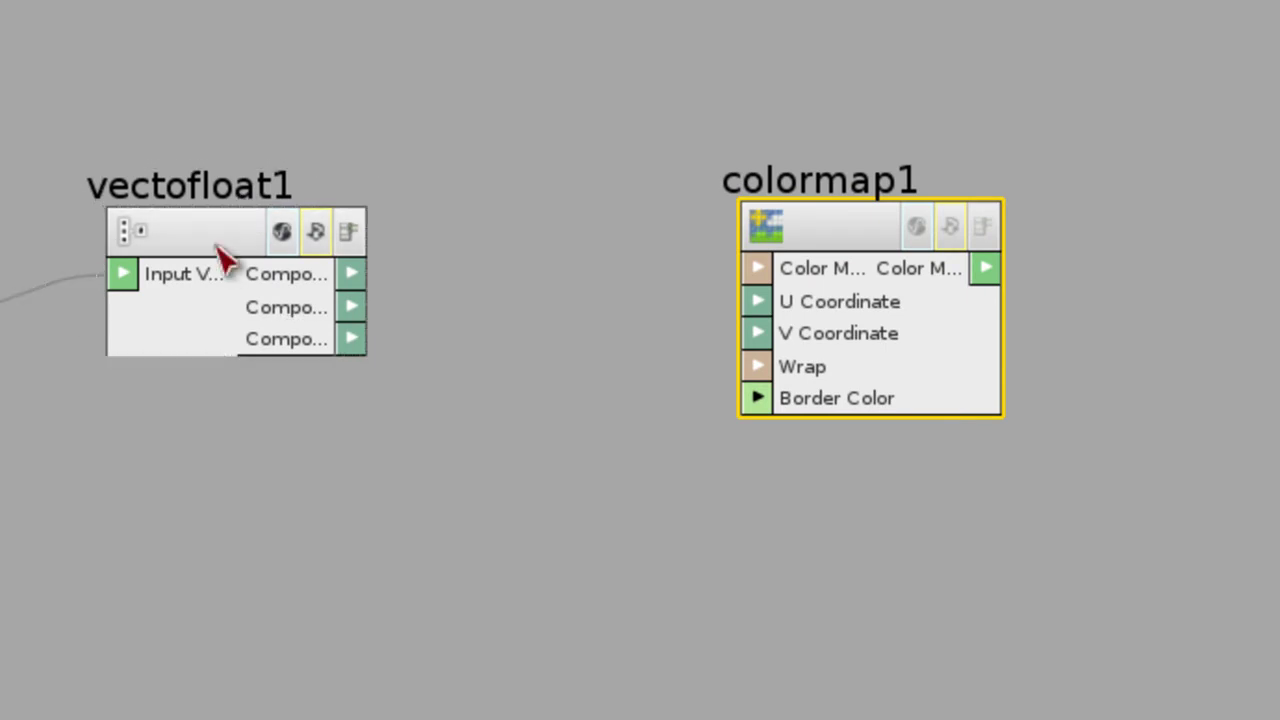
drag(350, 274, 352, 307)
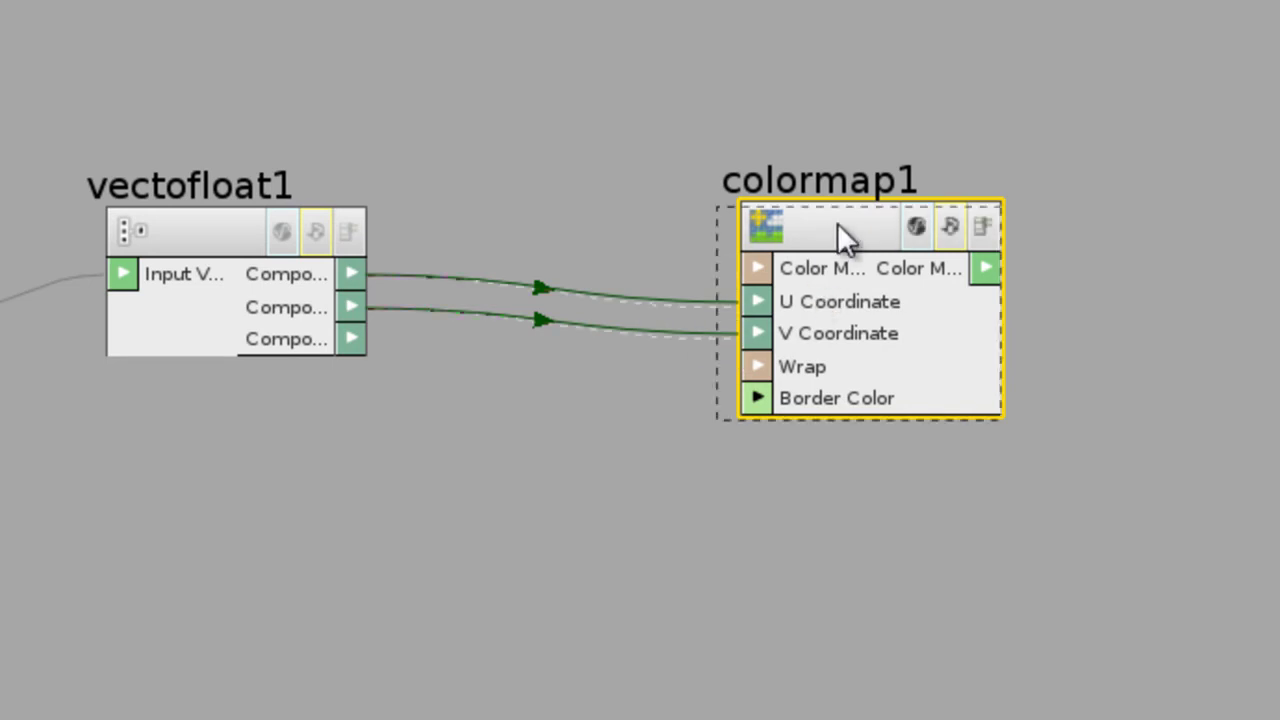
drag(837, 228, 837, 234)
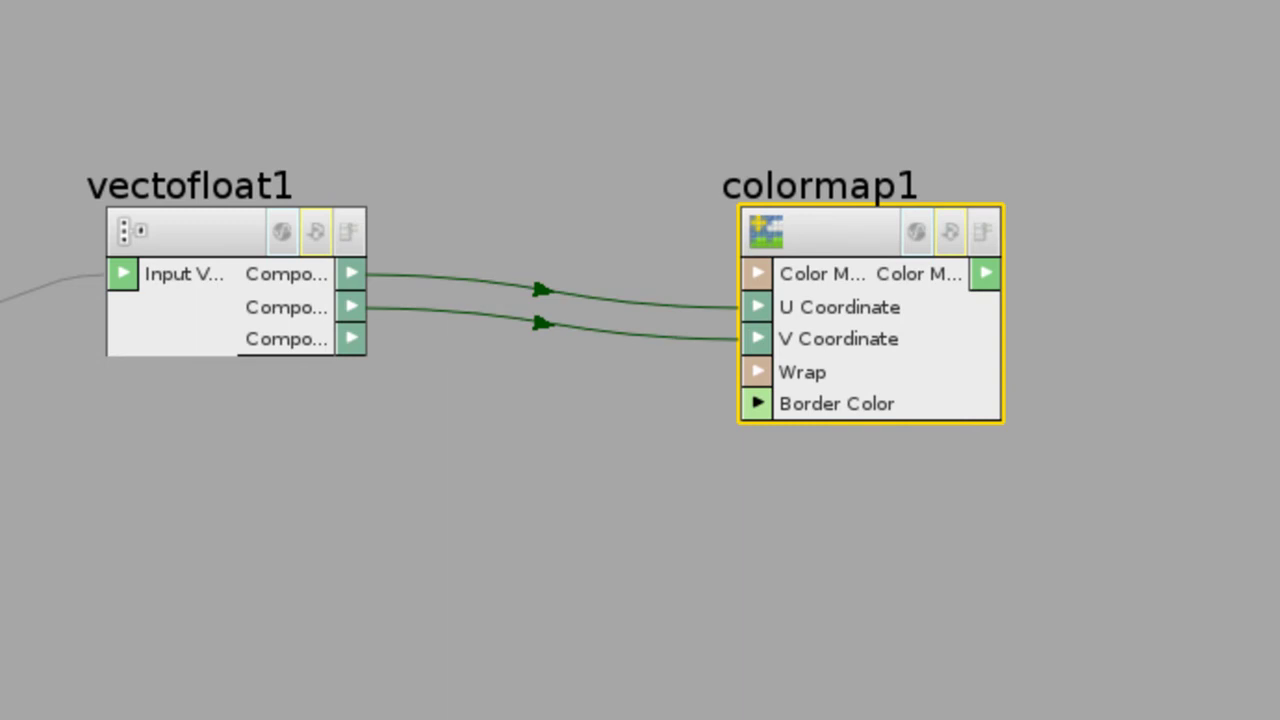
Step: Promote the Color Map node's Color Map parameter and check that it is exposed on the VOP SOP
right_click(757, 276)
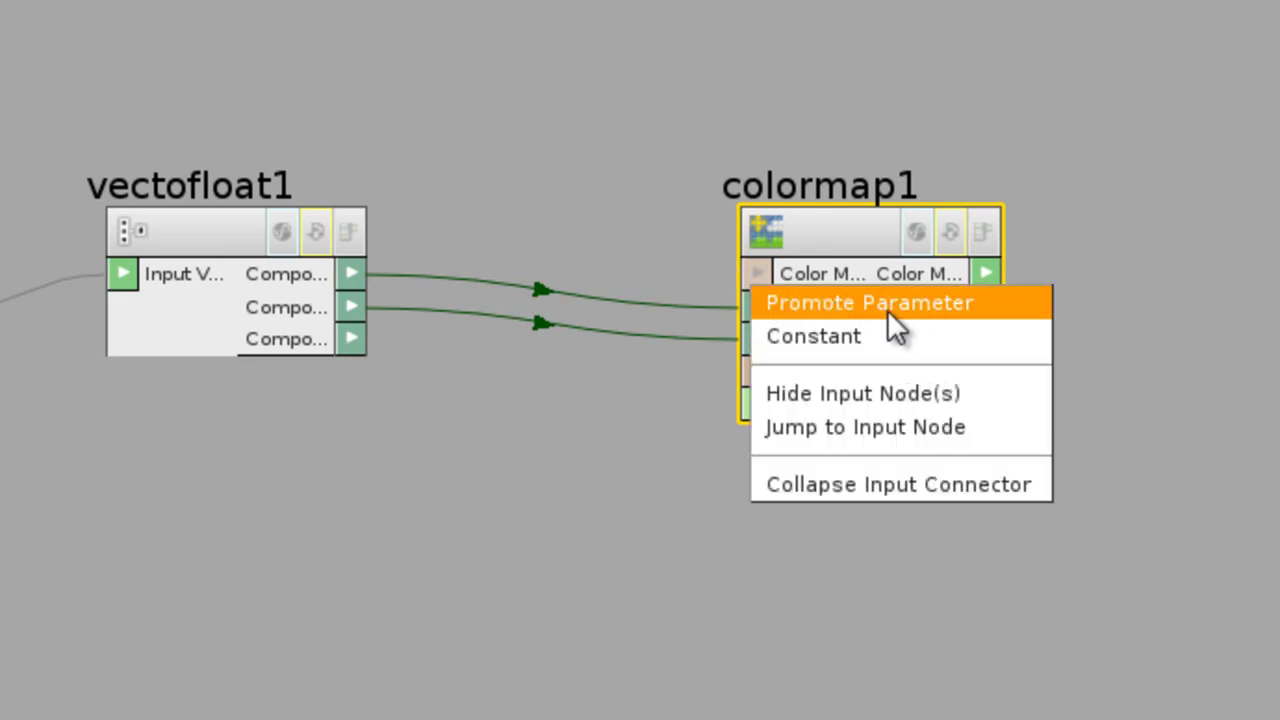
click(657, 159)
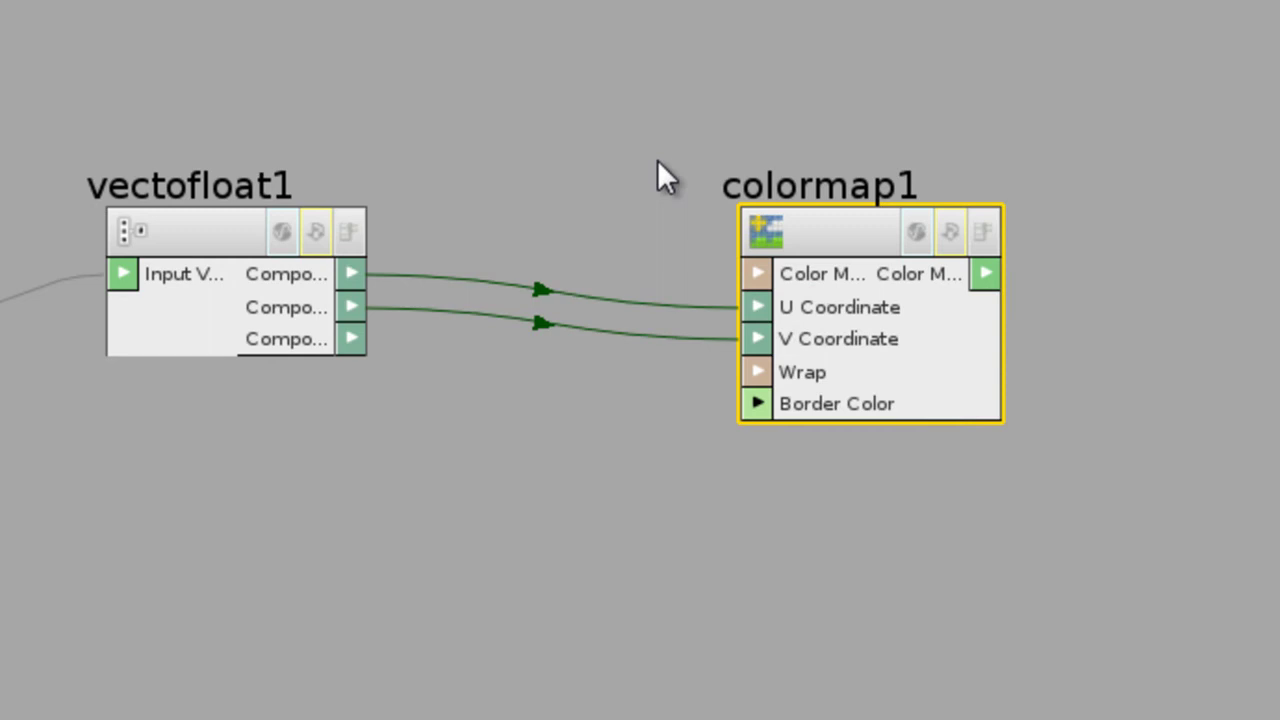
right_click(760, 277)
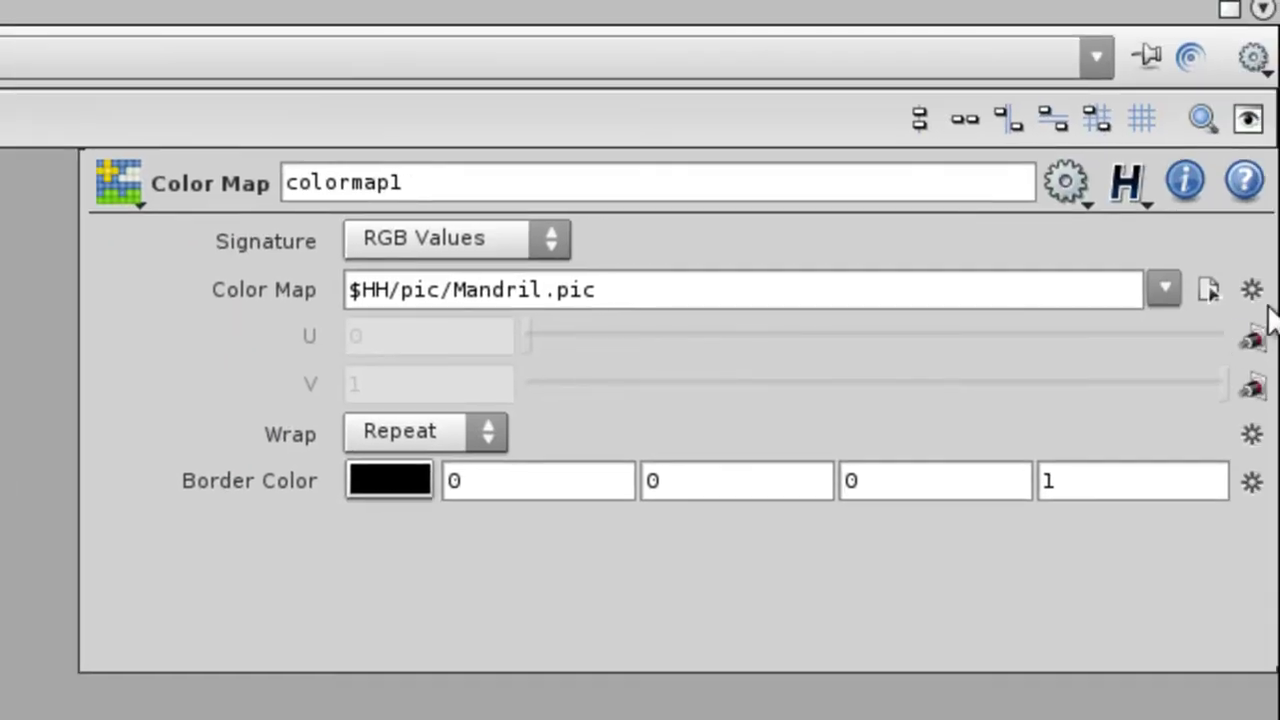
right_click(1251, 288)
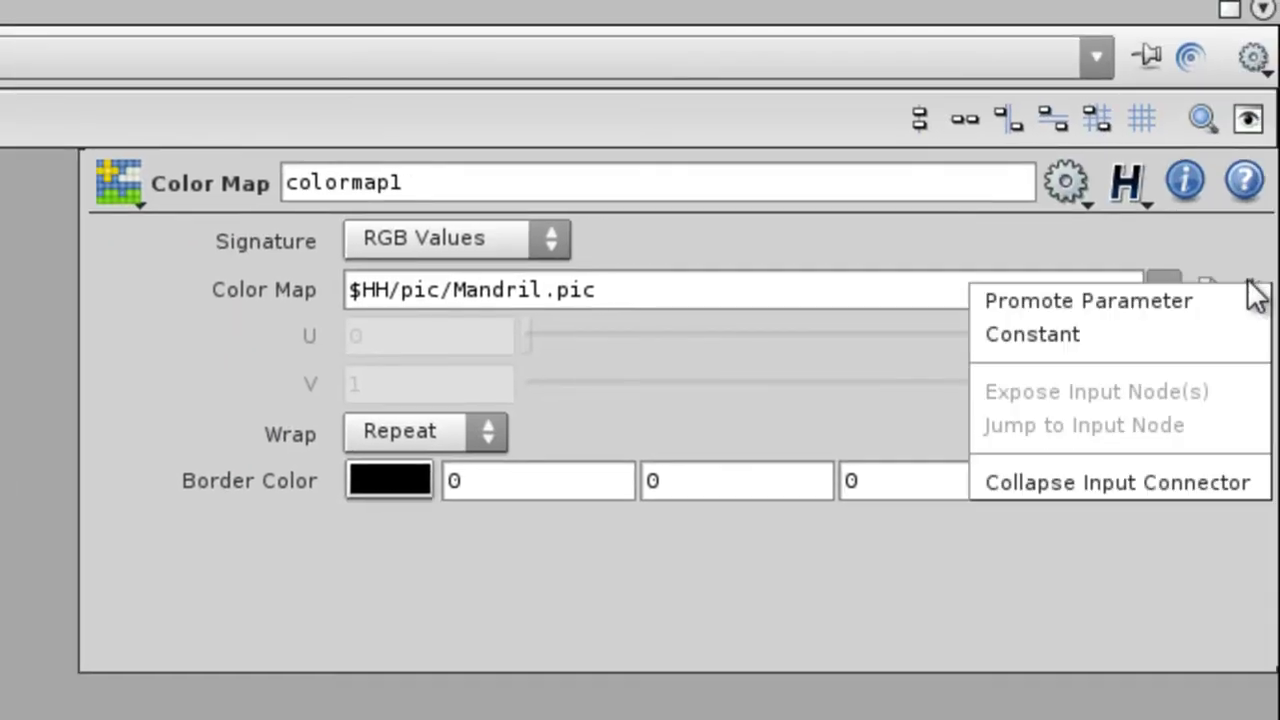
click(1108, 304)
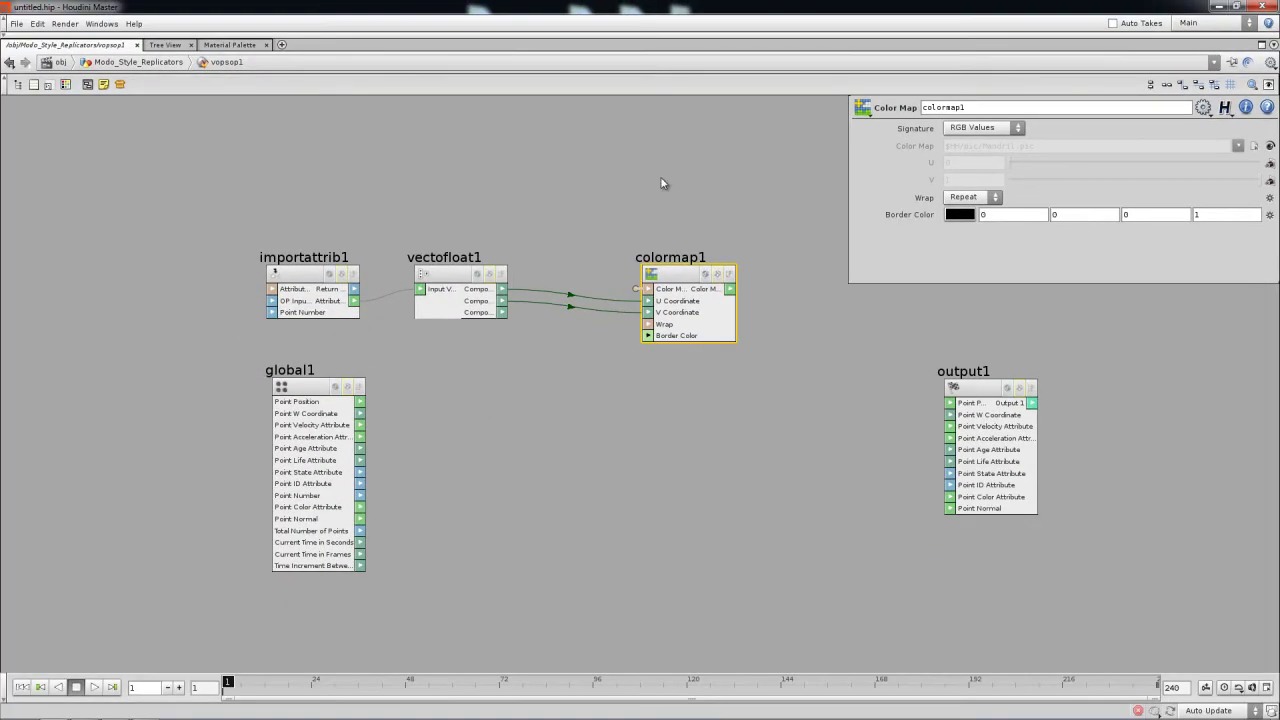
key(u)
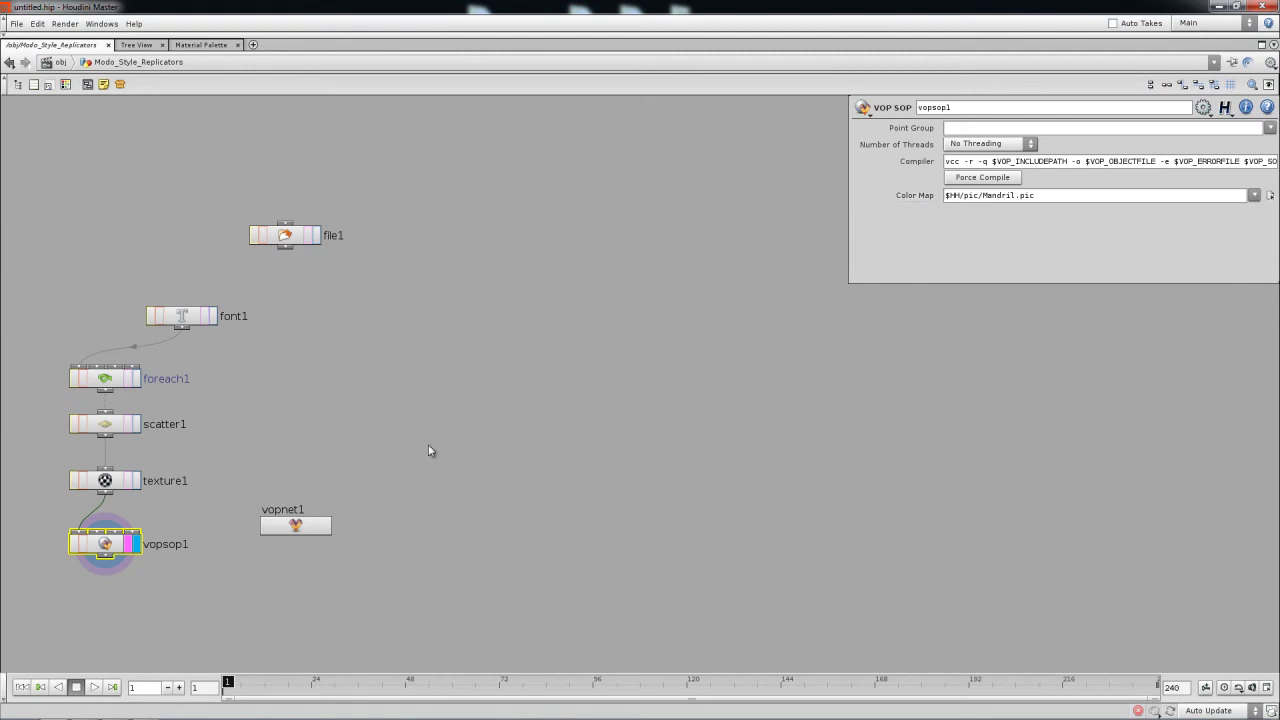
key(i)
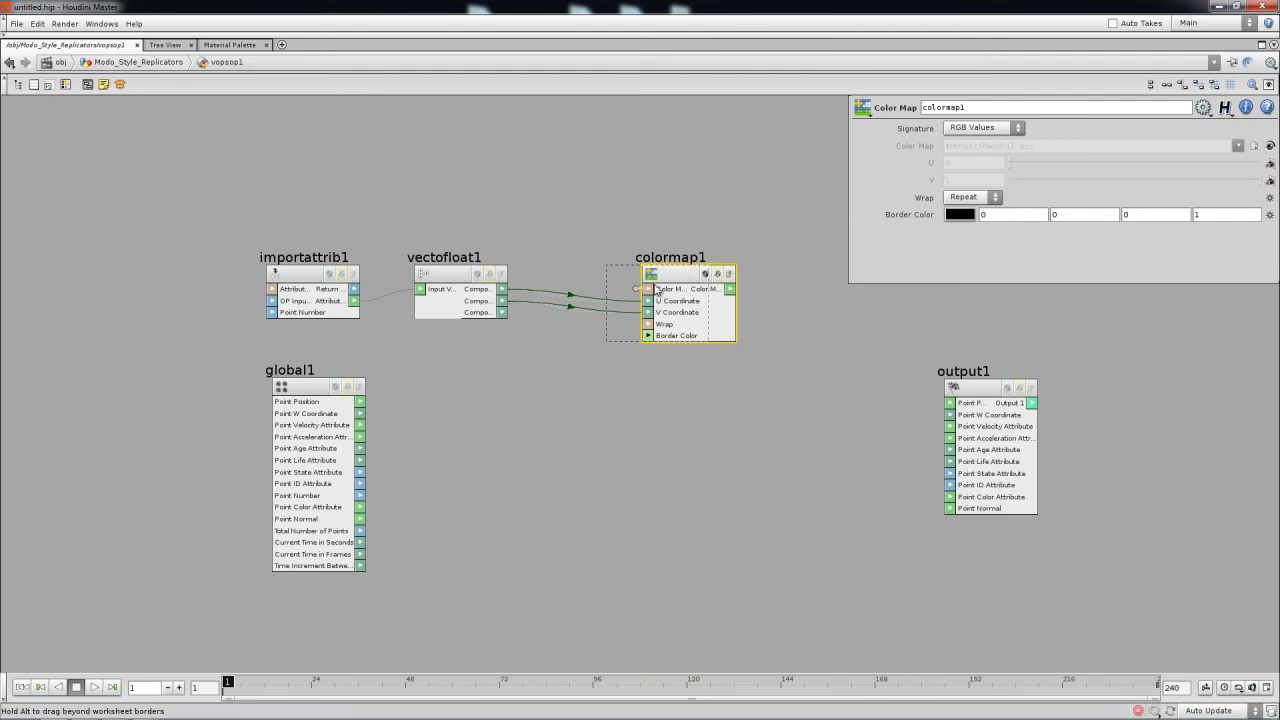
Step: Move the Color Map node closer to Vector To Float and shift the output node farther away to make room
drag(650, 288, 623, 287)
middle_drag(718, 389, 530, 426)
drag(787, 428, 987, 408)
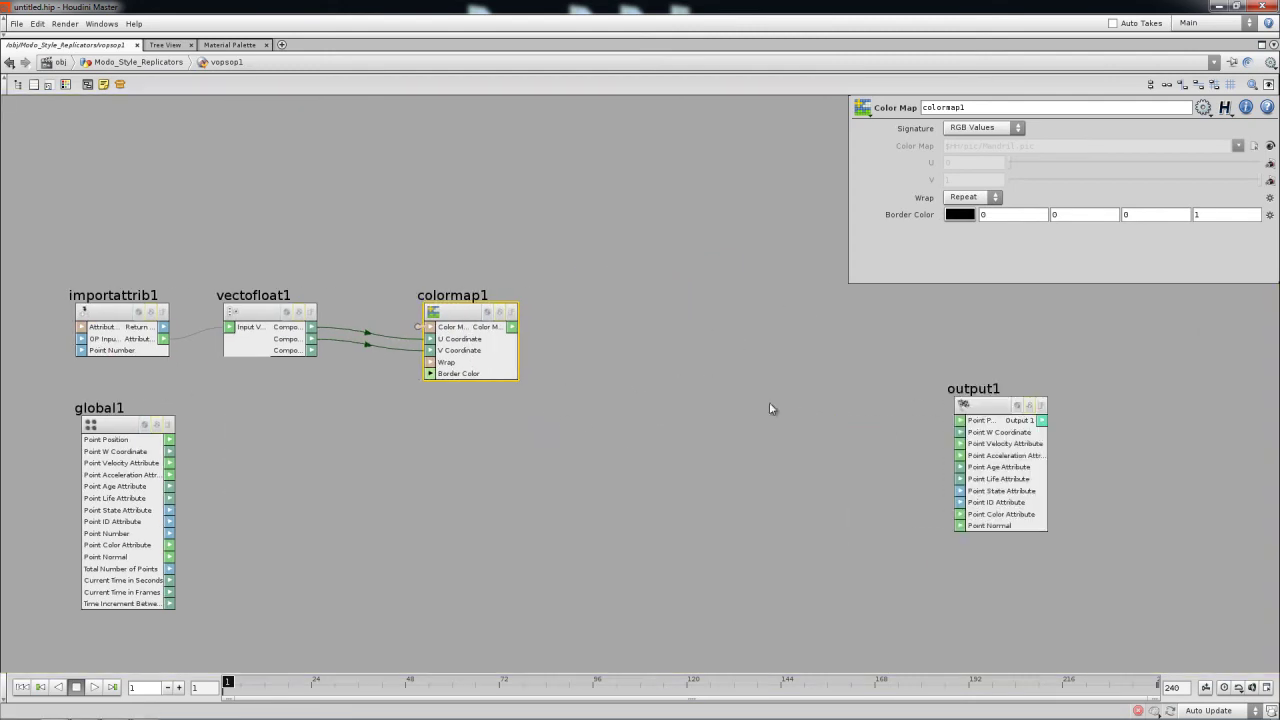
Step: Add a Luminance node, wire the Color Map's color output into its RGB color input and align it beside the Color Map node
key(Tab)
text(Luminance)
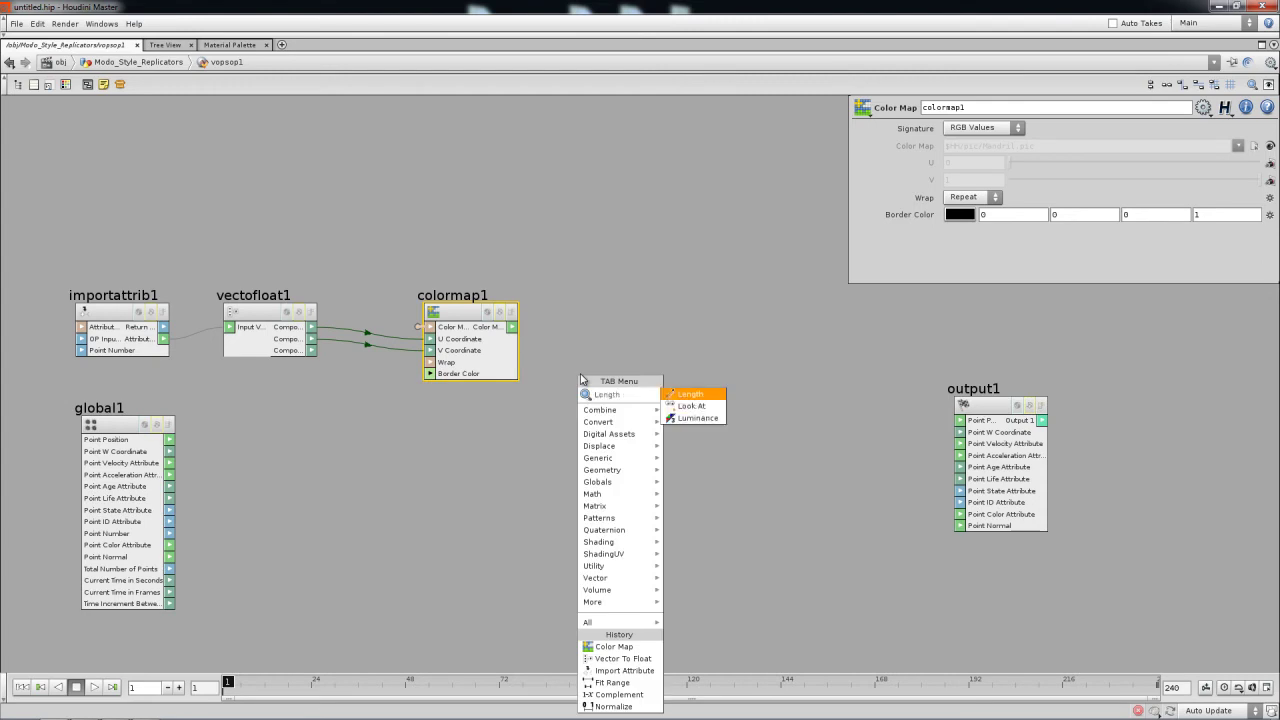
click(692, 395)
click(640, 358)
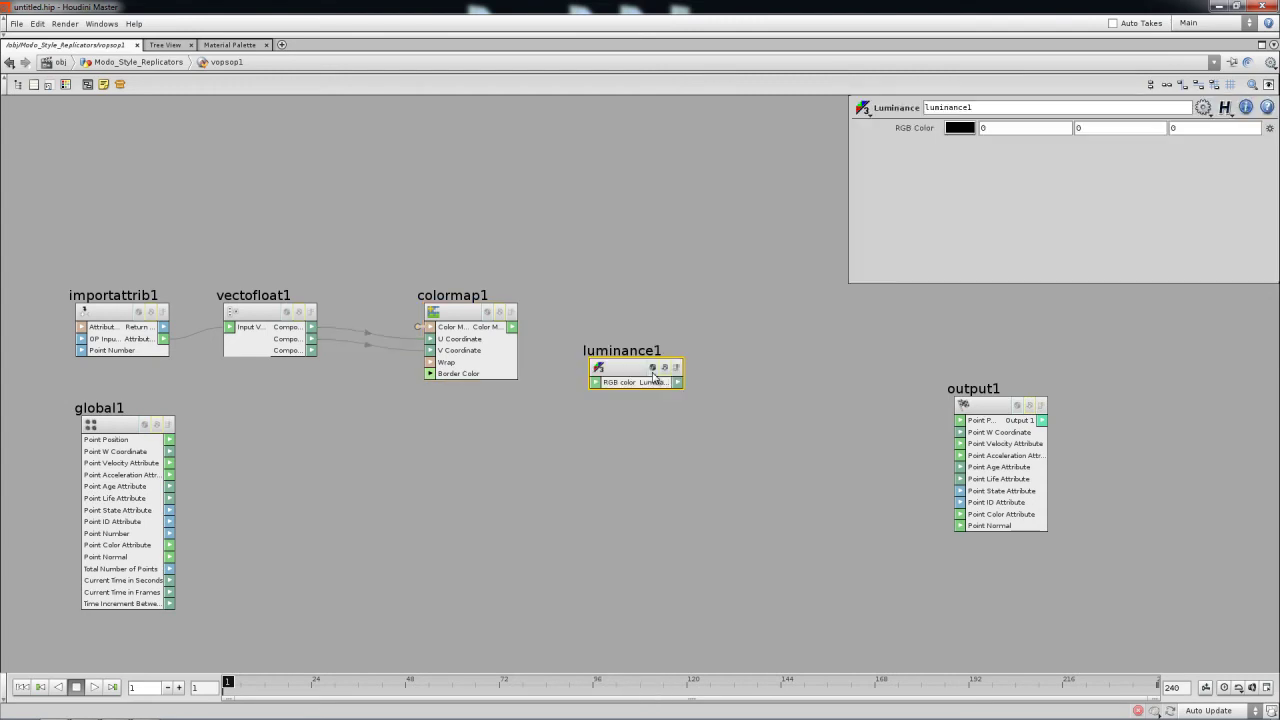
drag(512, 327, 600, 361)
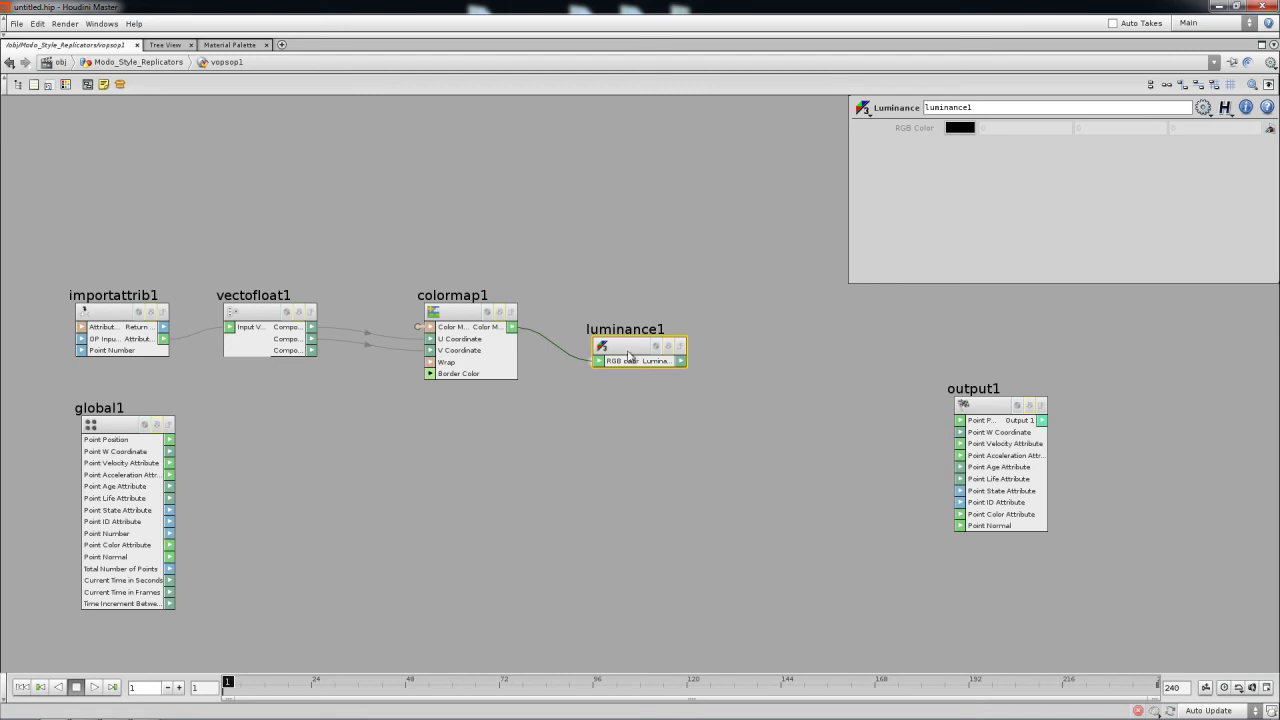
drag(628, 351, 628, 338)
right_drag(812, 388, 765, 403)
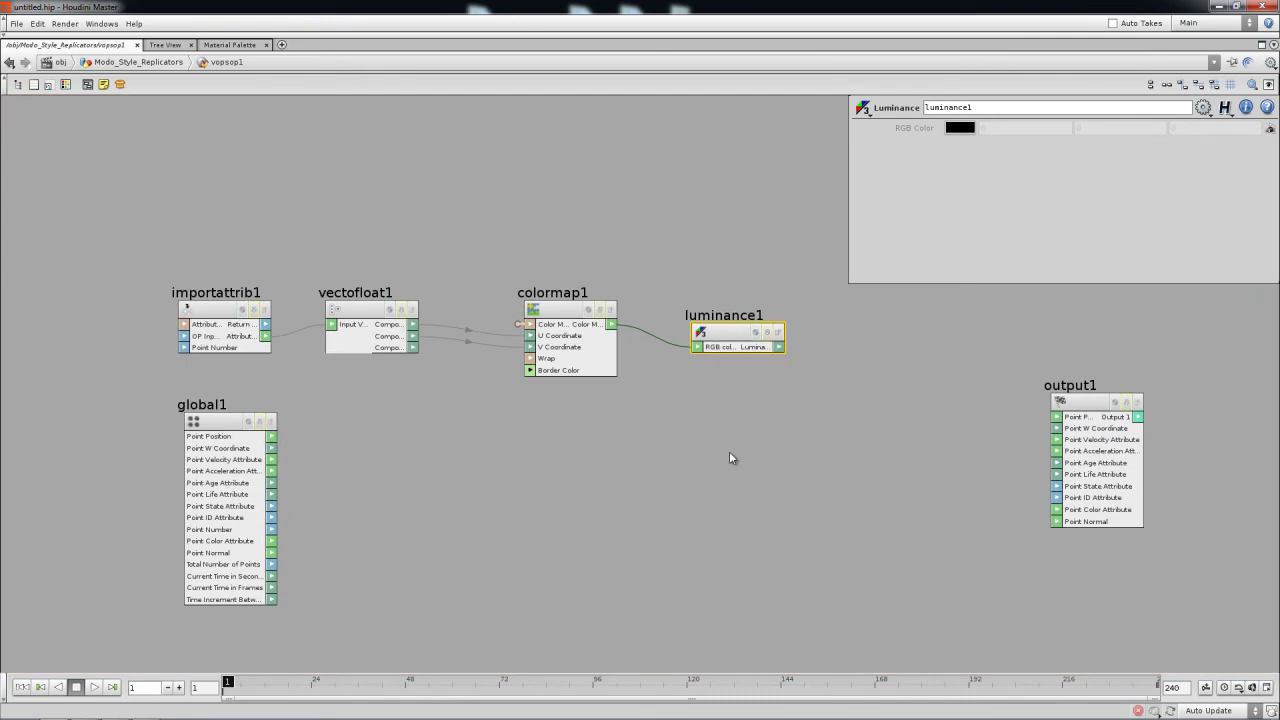
scroll(729, 457, down, 2)
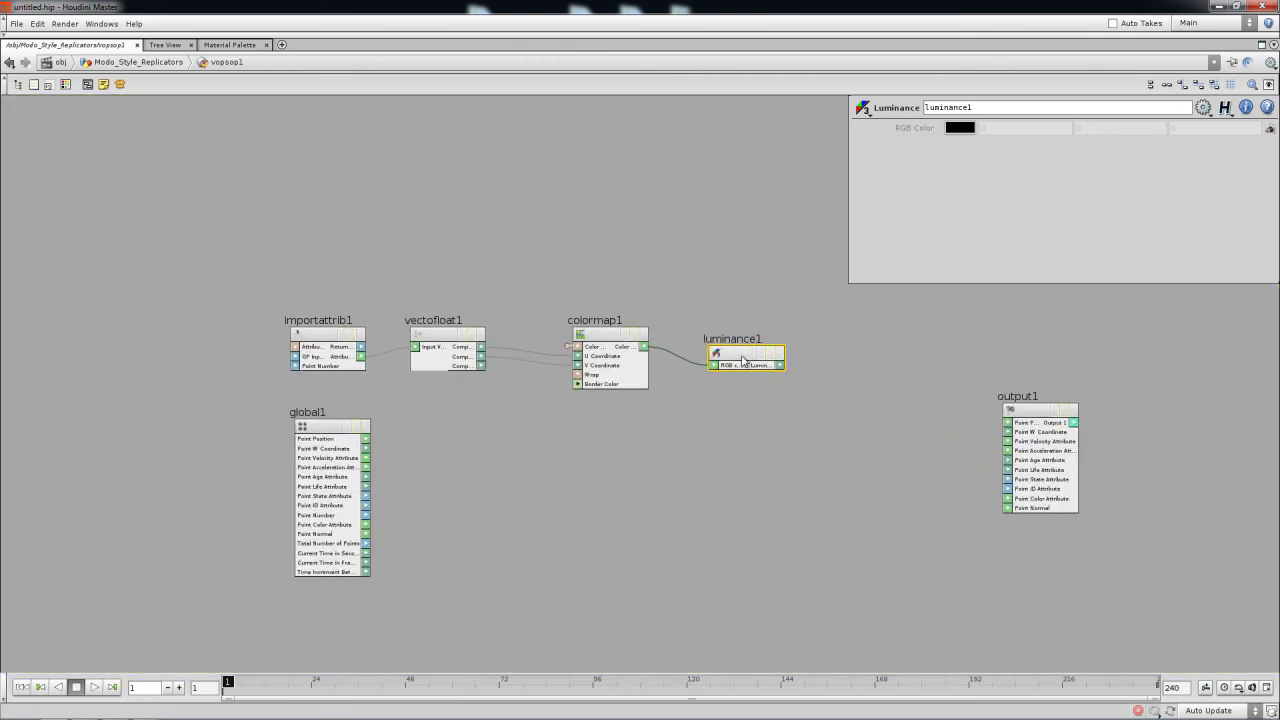
mouse_move(743, 360)
mouse_down()
mouse_move(743, 347)
mouse_move(742, 358)
mouse_up()
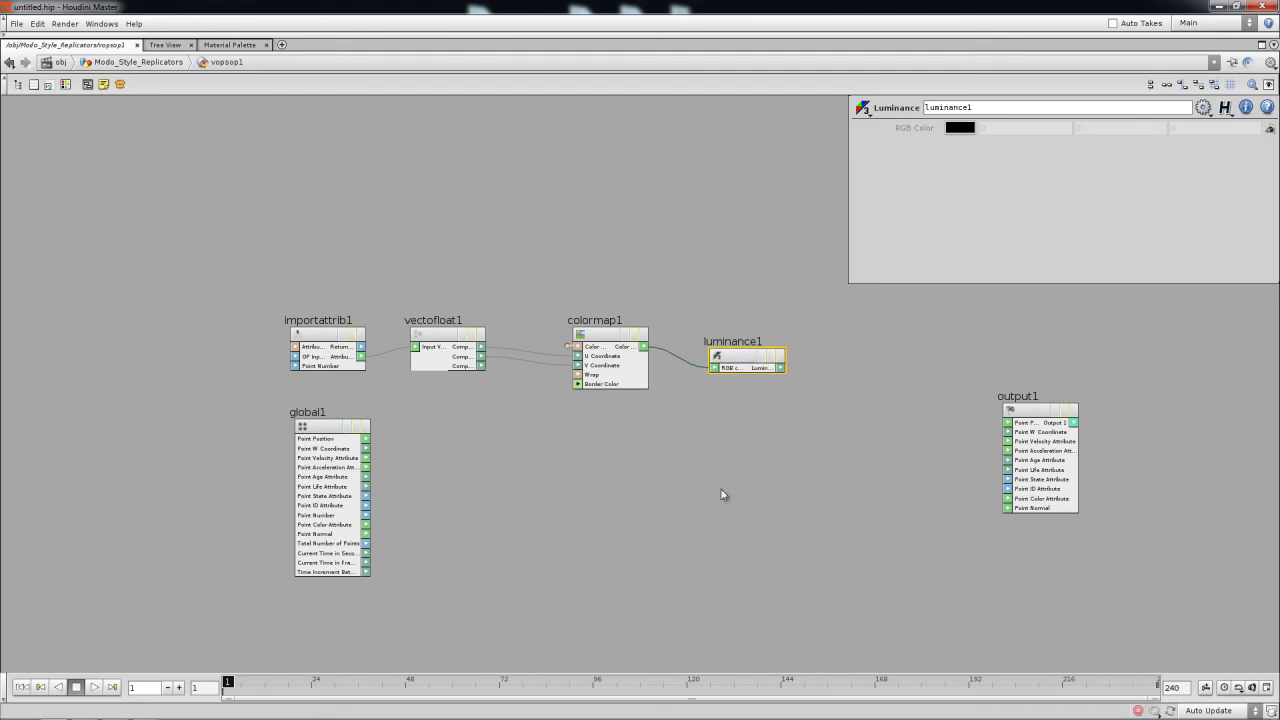
Step: Examine the Global Variables node's outputs and the scattered text points in the perspective view from a higher angle
middle_drag(587, 484, 682, 480)
click(422, 432)
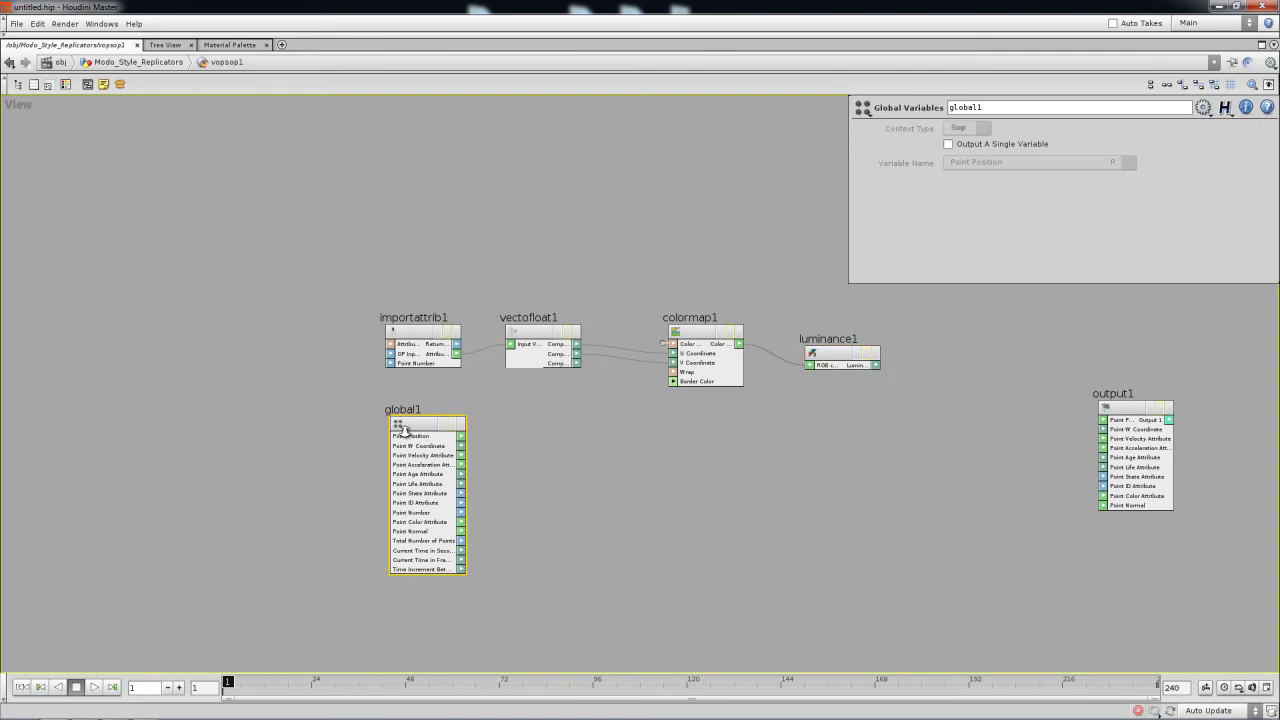
scroll(422, 432, up, 5)
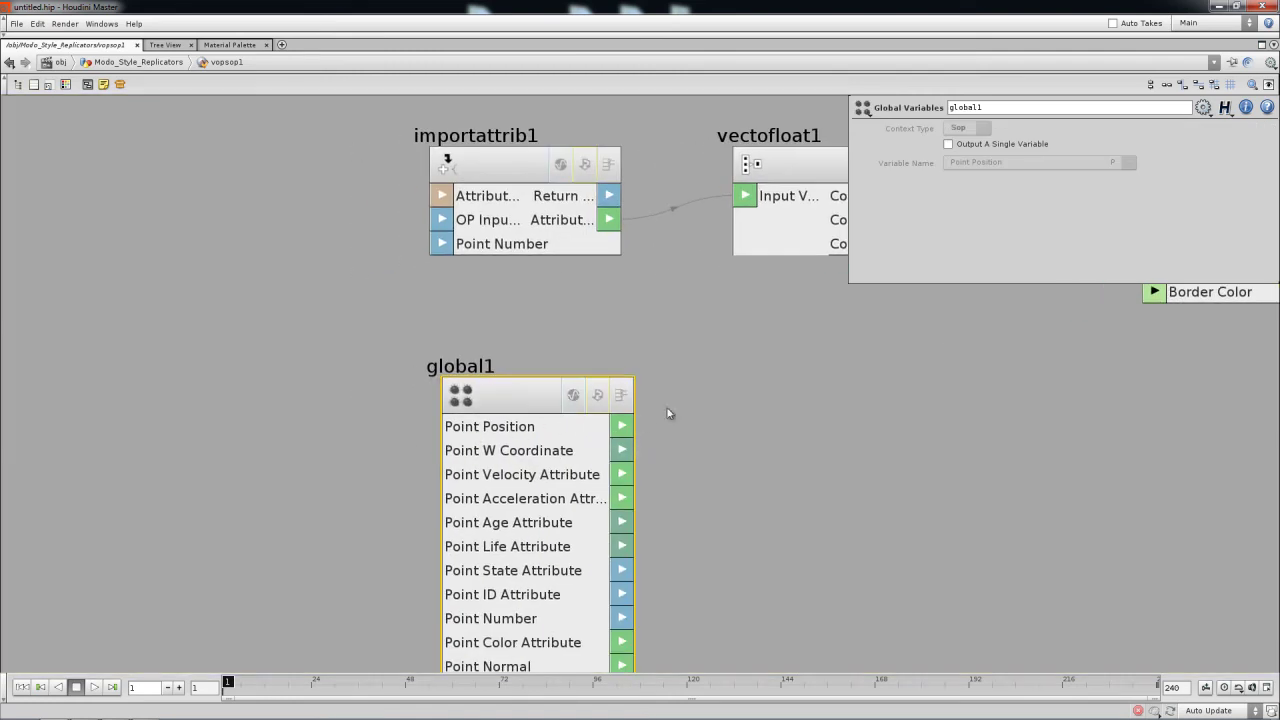
scroll(700, 423, down, 3)
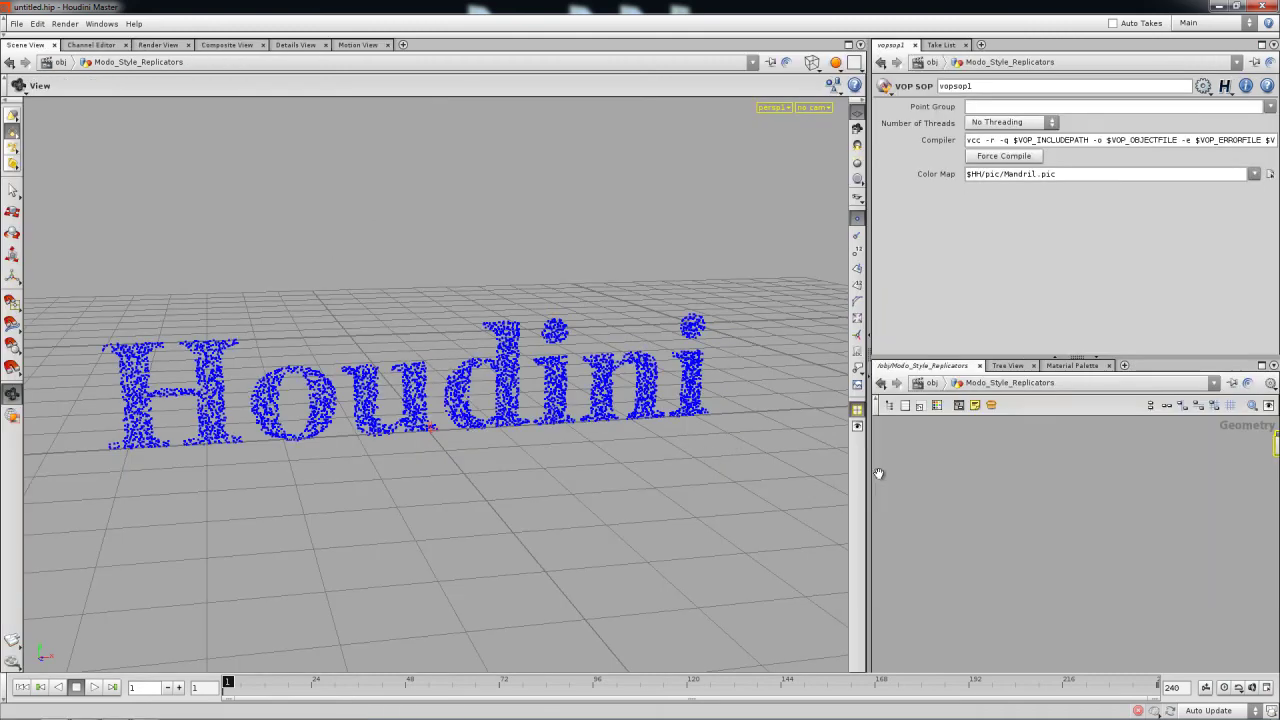
drag(570, 440, 489, 505)
middle_drag(564, 514, 466, 386)
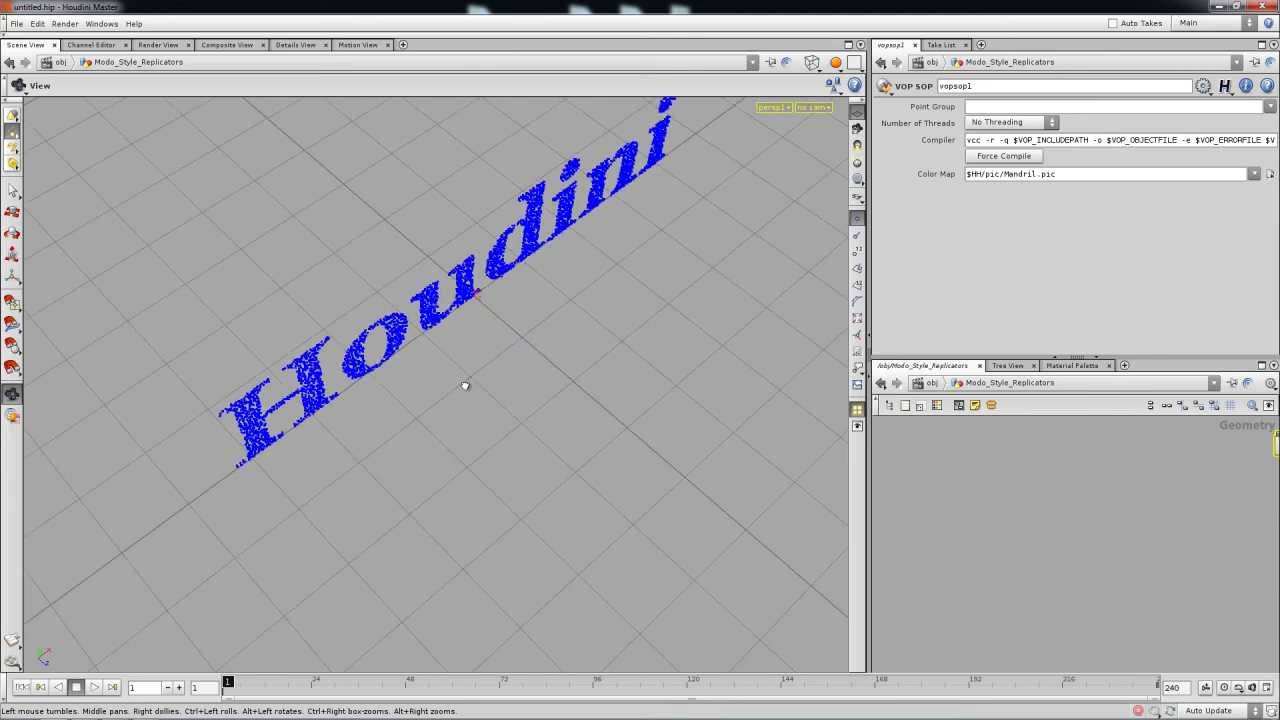
right_drag(466, 386, 480, 400)
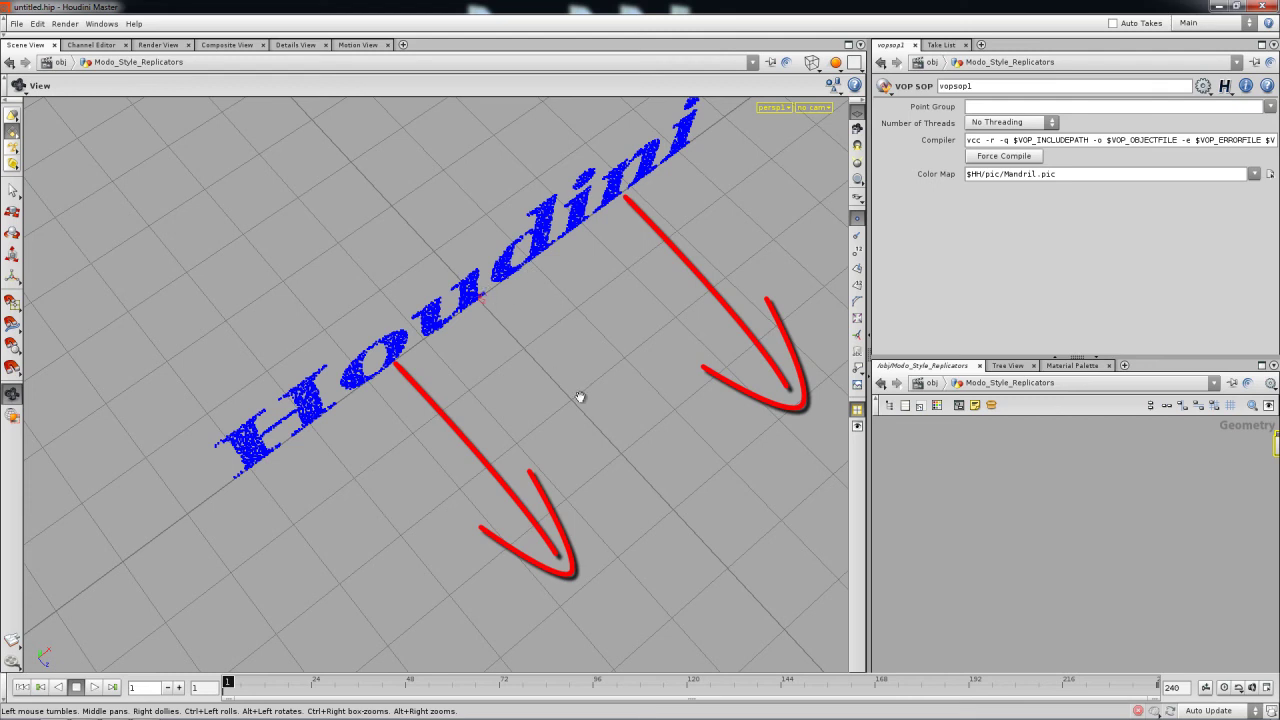
Step: Reopen the VOP SOP's network in a maximized pane and move the Global Variables node slightly down
middle_drag(917, 516, 821, 615)
middle_drag(1037, 555, 957, 532)
double_click(1045, 514)
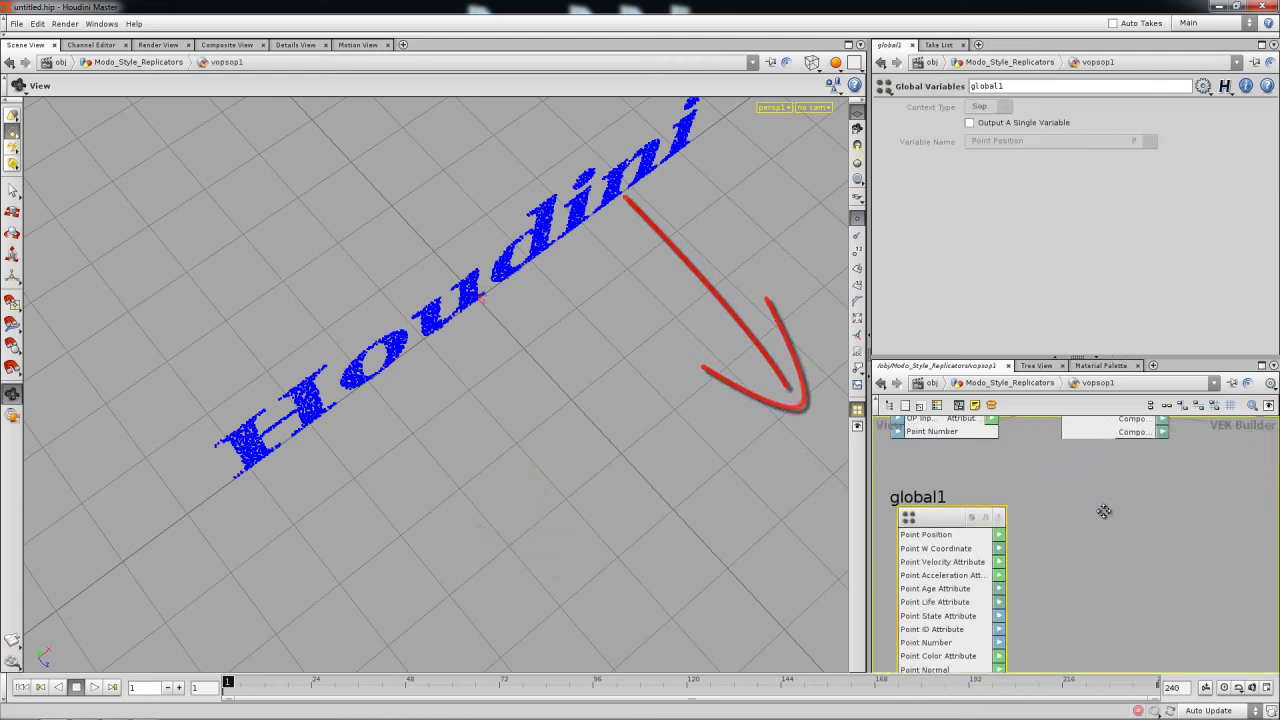
key(ctrl+b)
scroll(660, 450, up, 3)
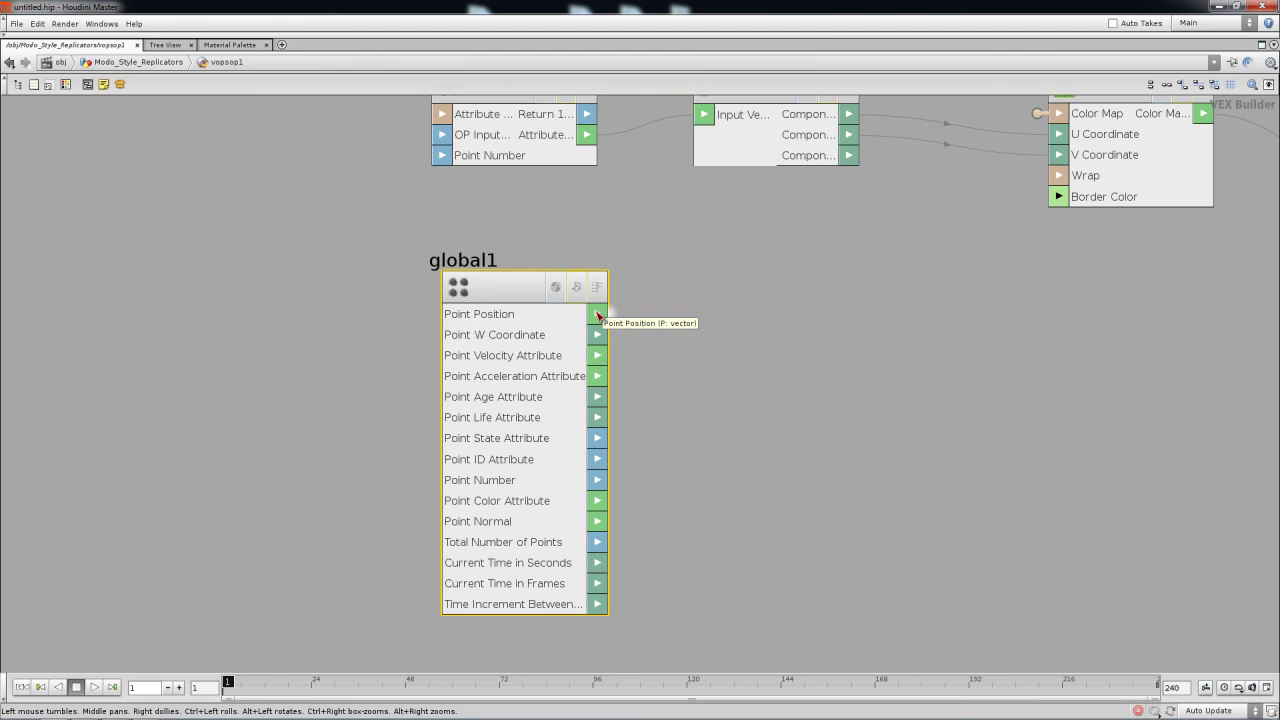
drag(525, 291, 518, 331)
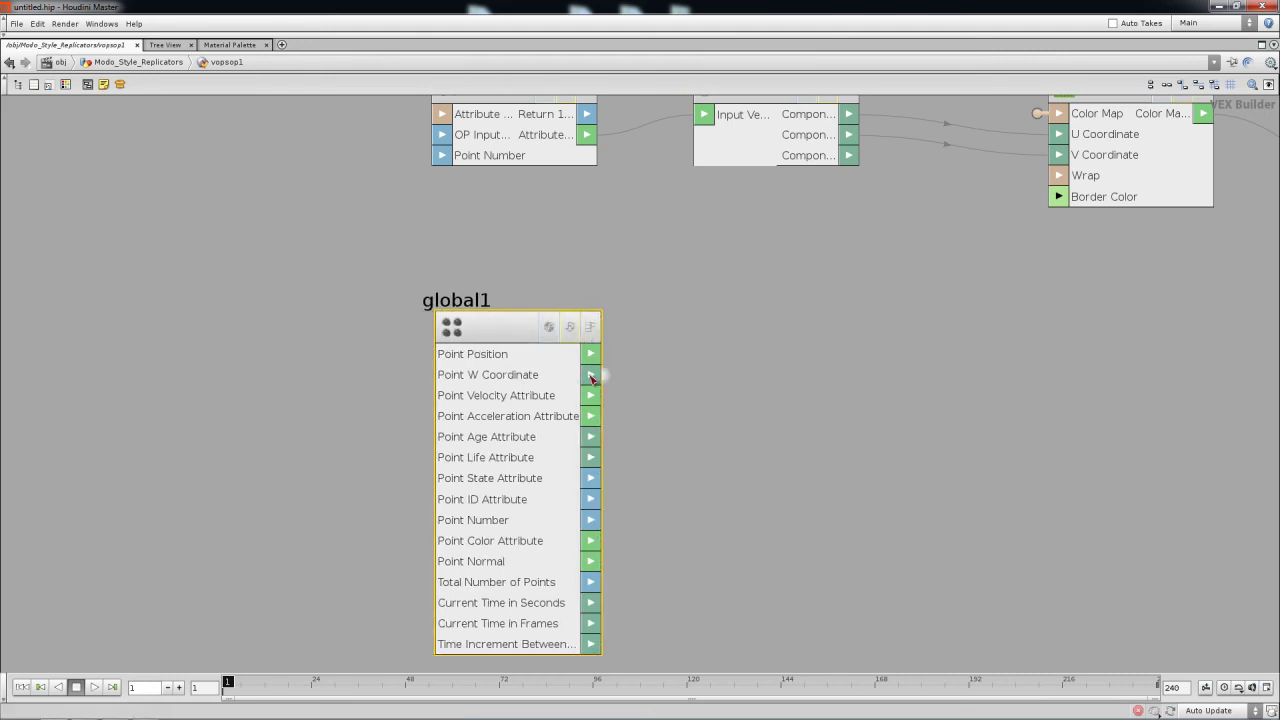
Step: Add a second Vector To Float node, wire the Global Variables' Point Position into it and align it beside that node
key(Tab)
mouse_move(693, 412)
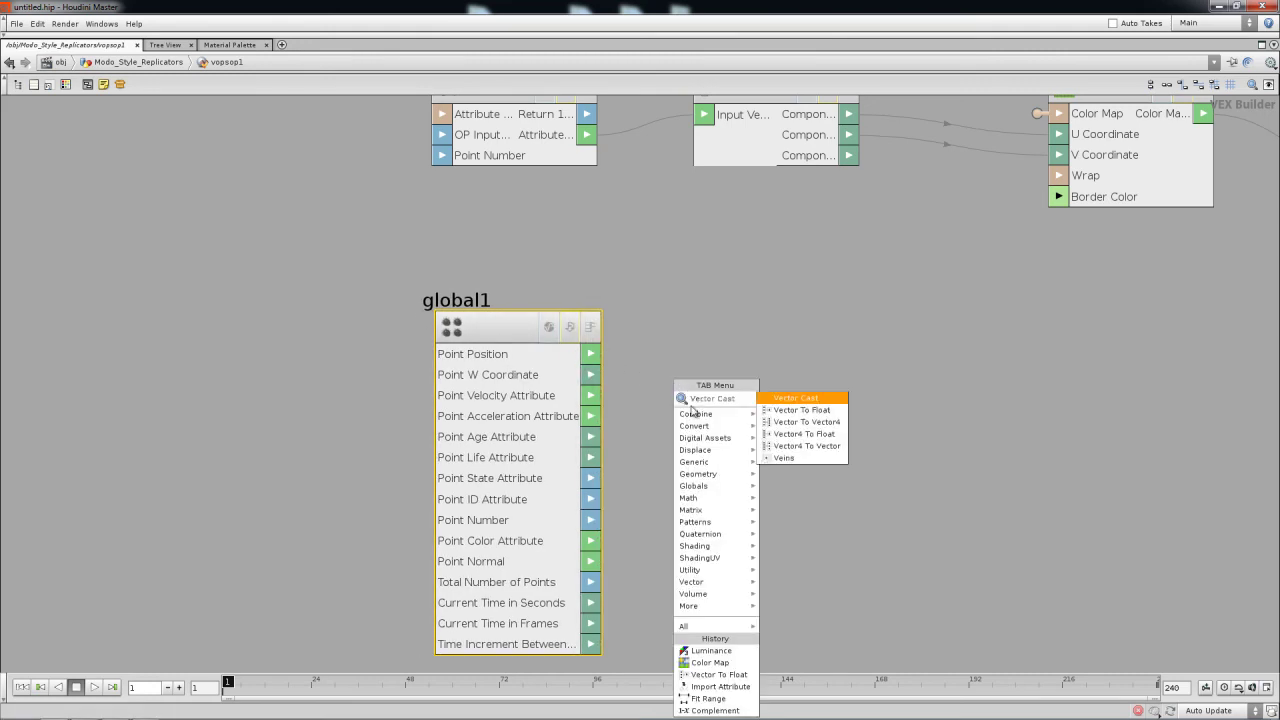
click(801, 410)
click(768, 388)
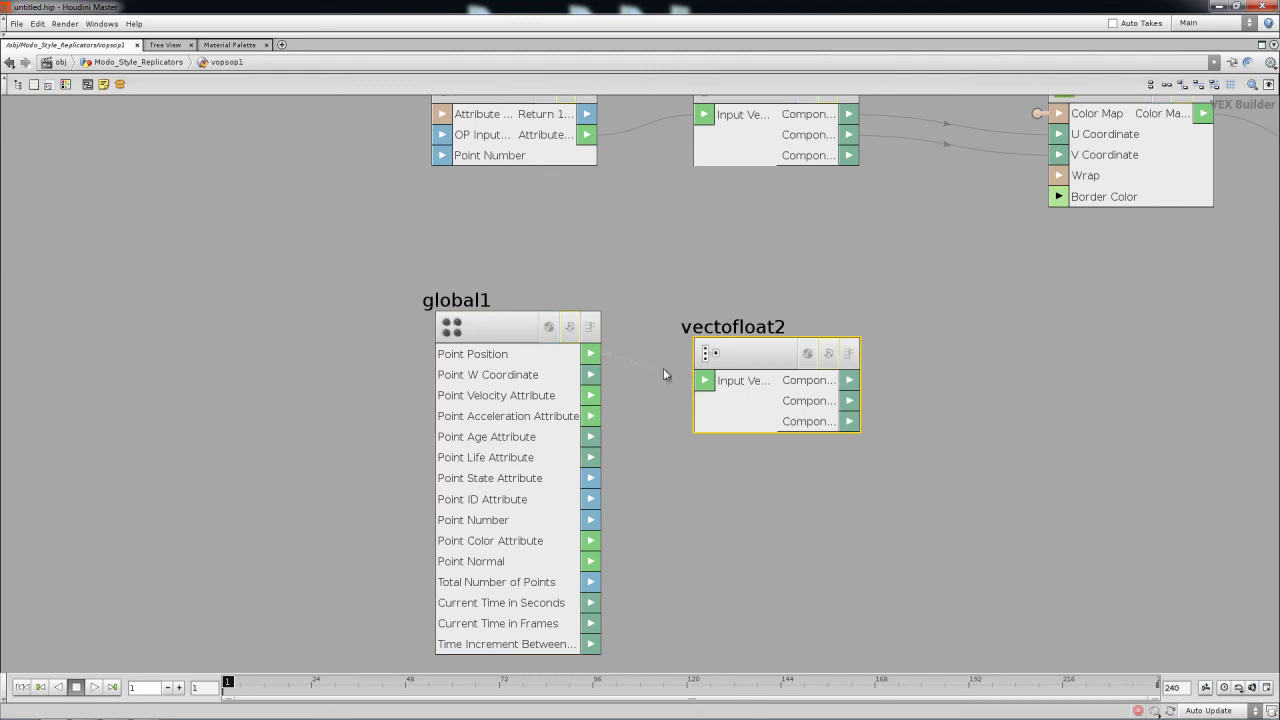
click(704, 380)
drag(757, 355, 747, 329)
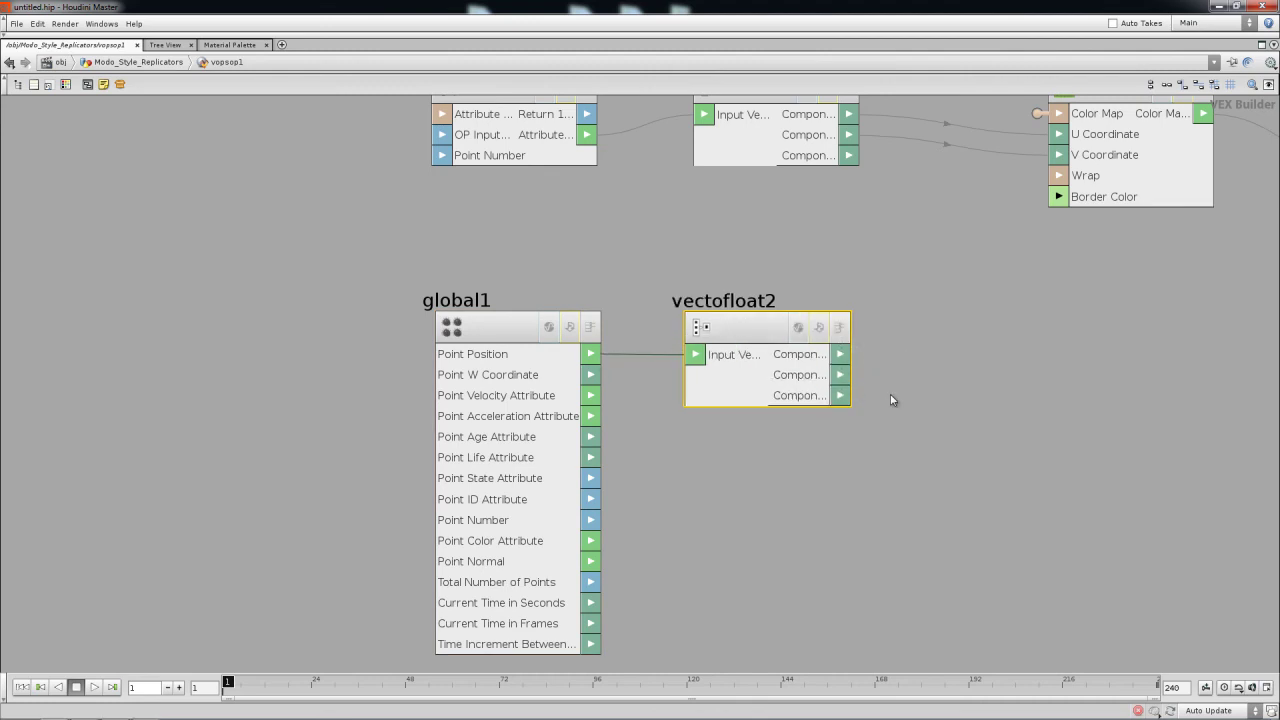
Step: Move the output node farther from the Luminance node and frame the whole VOP network
scroll(933, 341, down, 2)
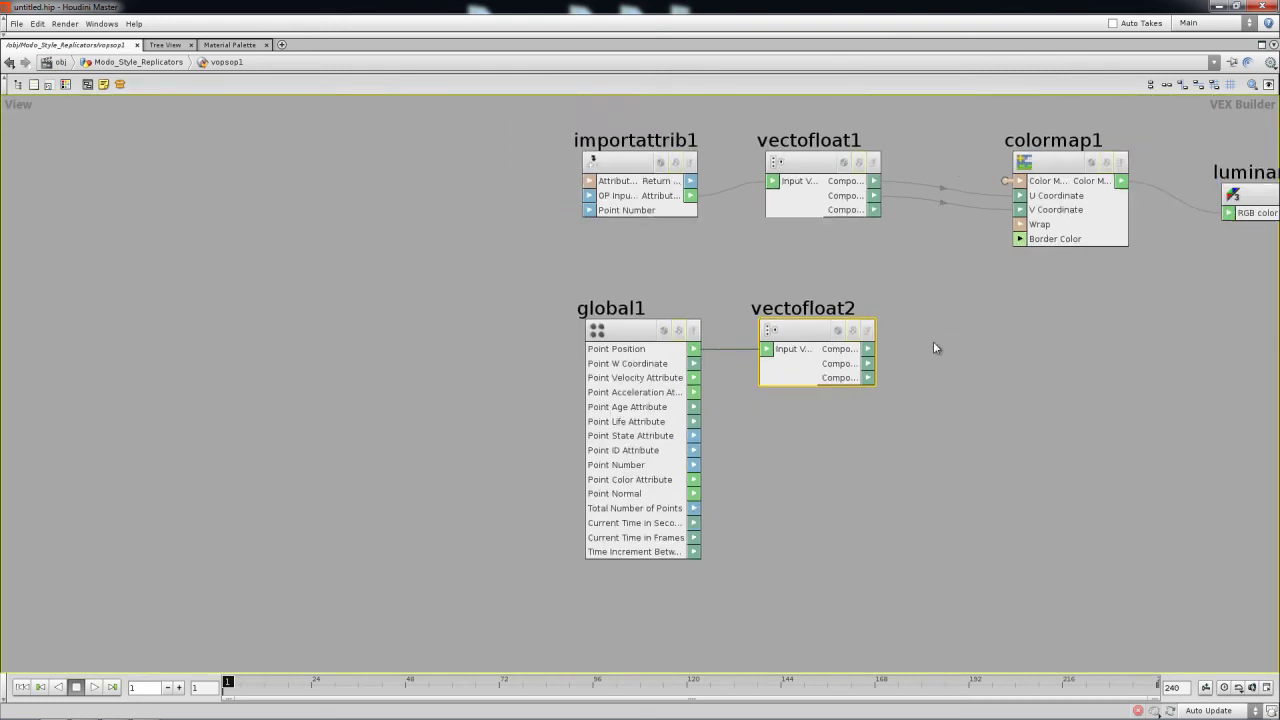
middle_drag(933, 343, 759, 350)
middle_drag(947, 370, 320, 386)
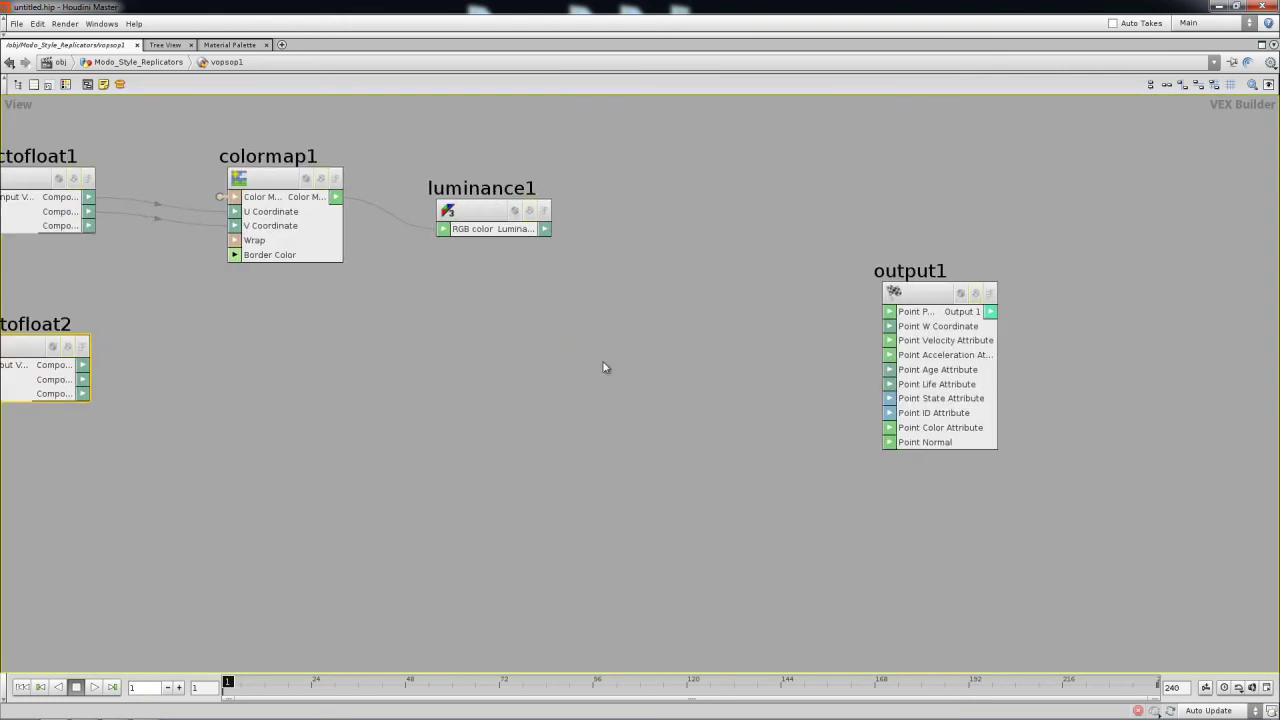
scroll(846, 326, up, 3)
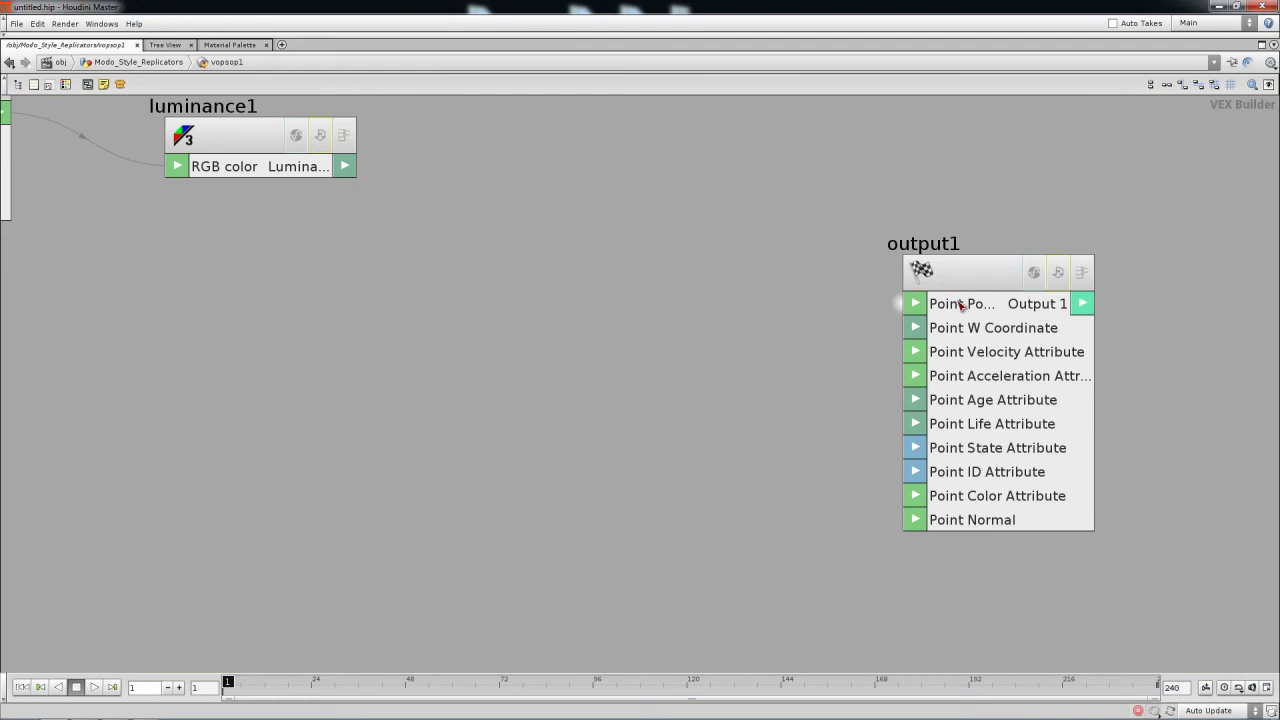
drag(958, 277, 1015, 285)
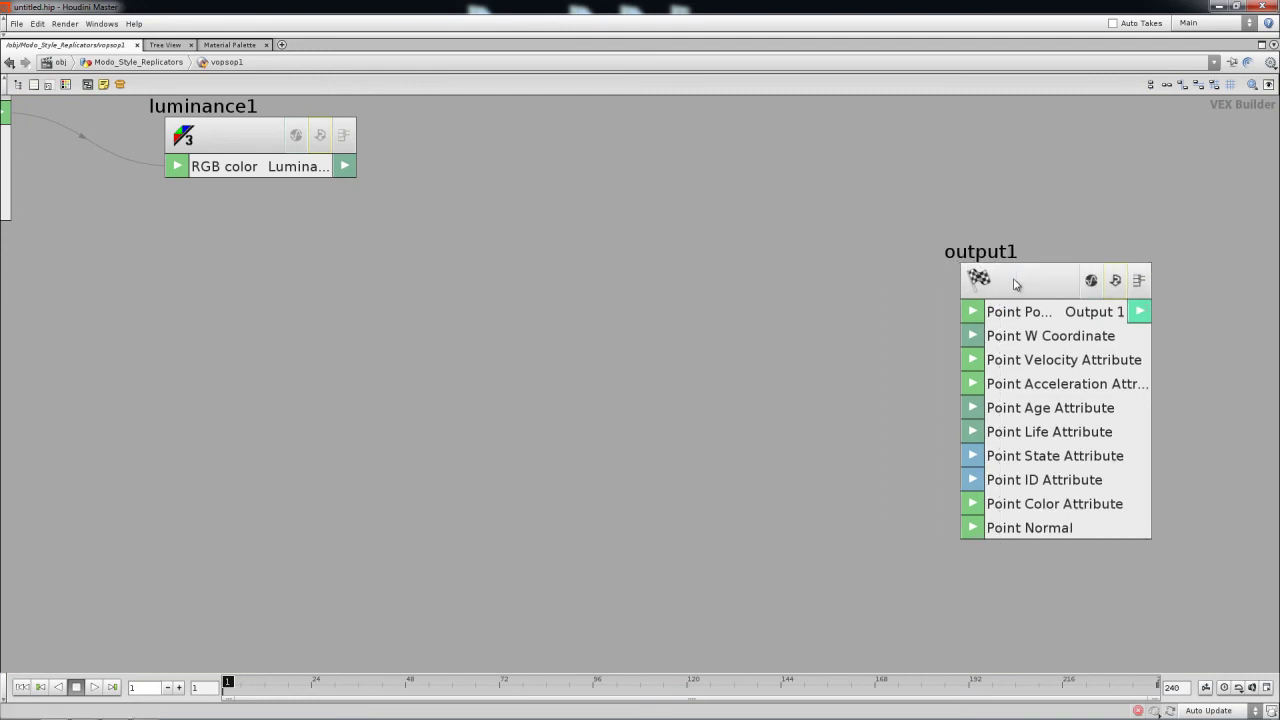
key(h)
scroll(627, 440, up, 4)
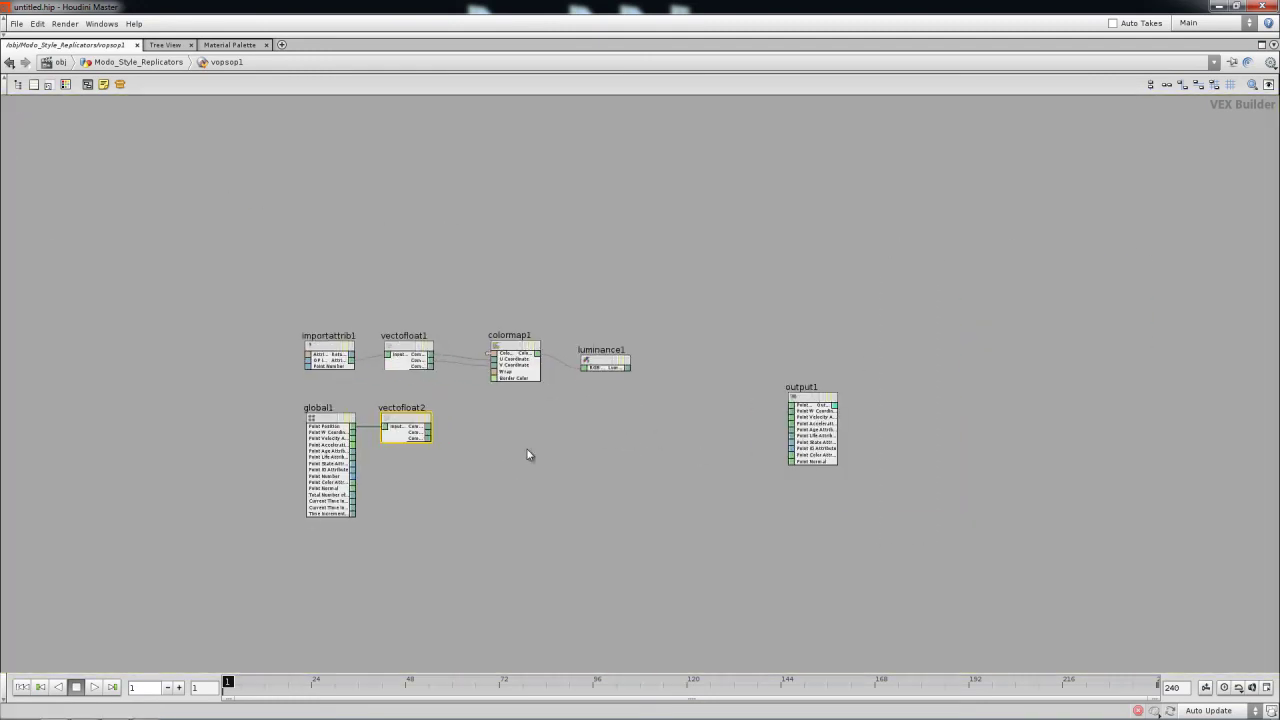
Step: Add a Float To Vector node between the second Vector To Float node and the output node
click(331, 418)
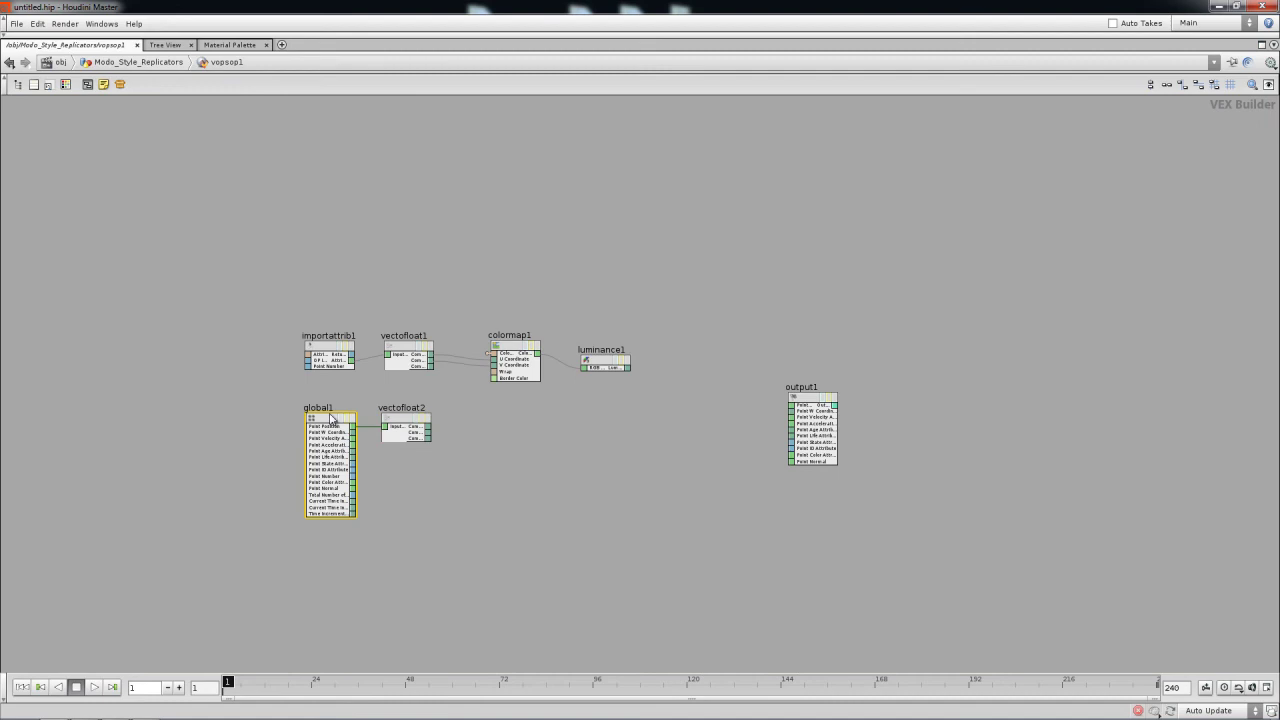
click(811, 402)
scroll(771, 380, up, 5)
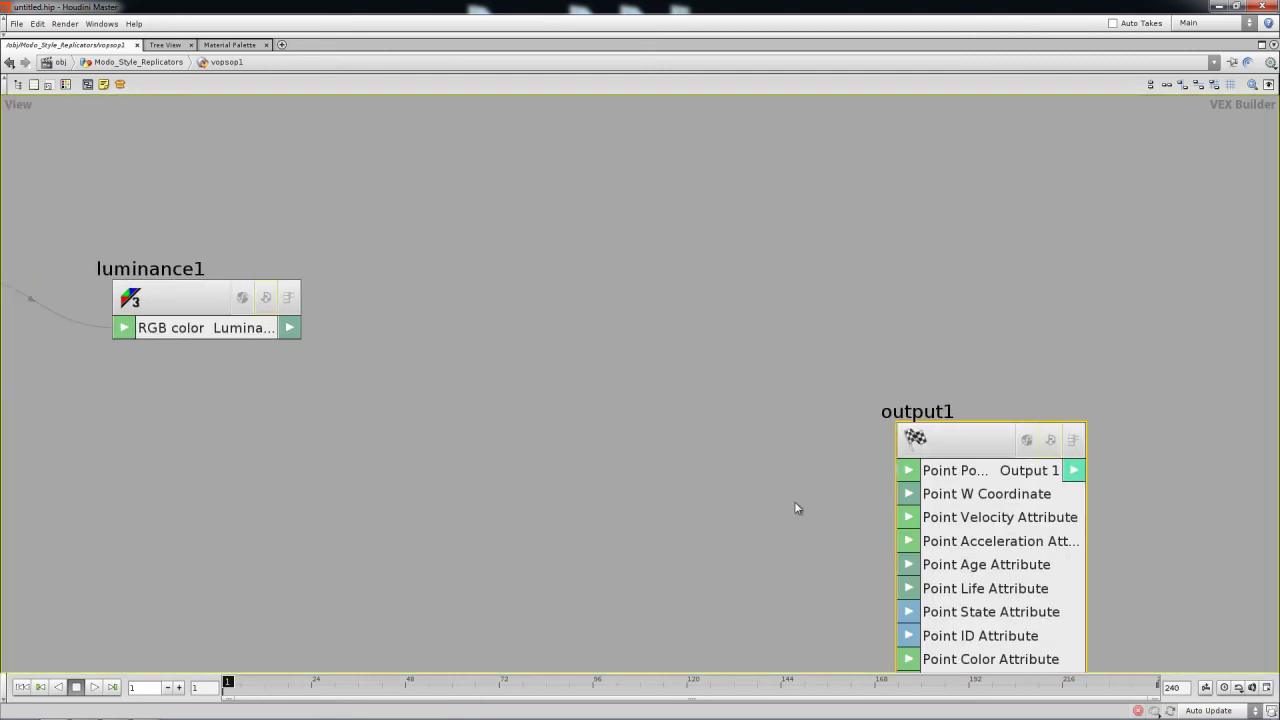
scroll(795, 508, down, 3)
scroll(769, 451, up, 2)
key(Tab)
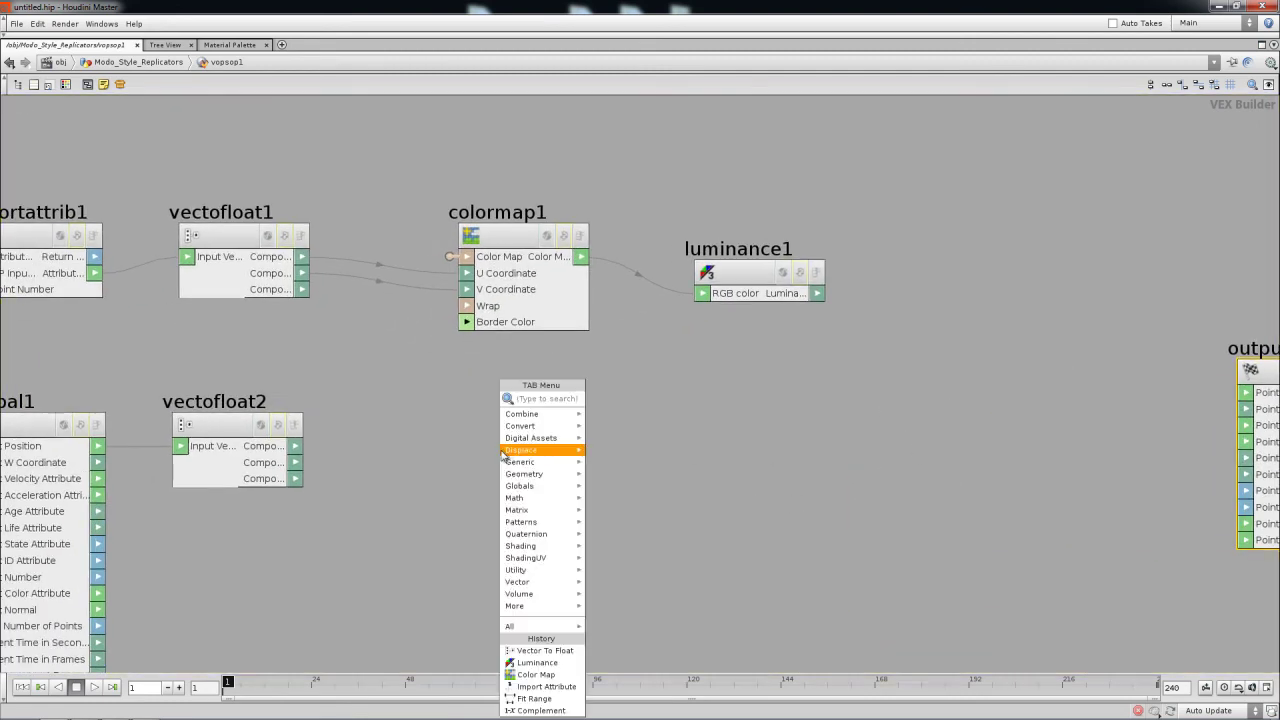
text(fl)
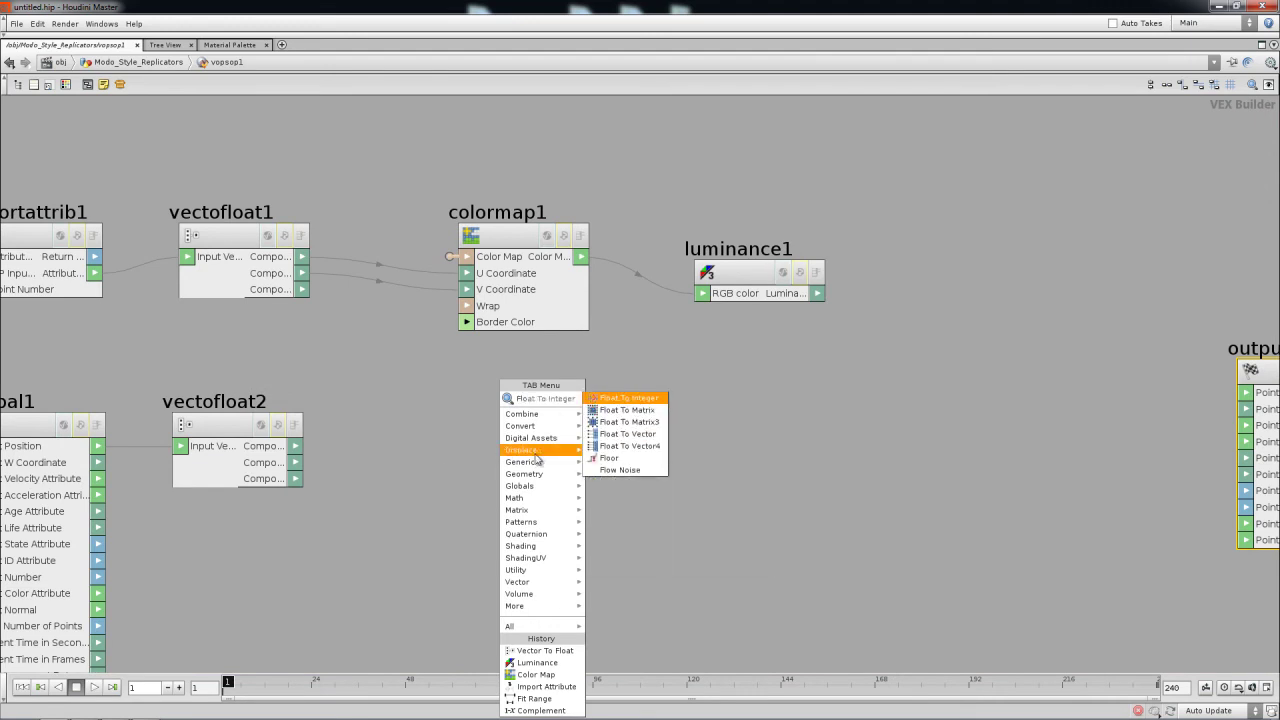
click(645, 436)
click(605, 438)
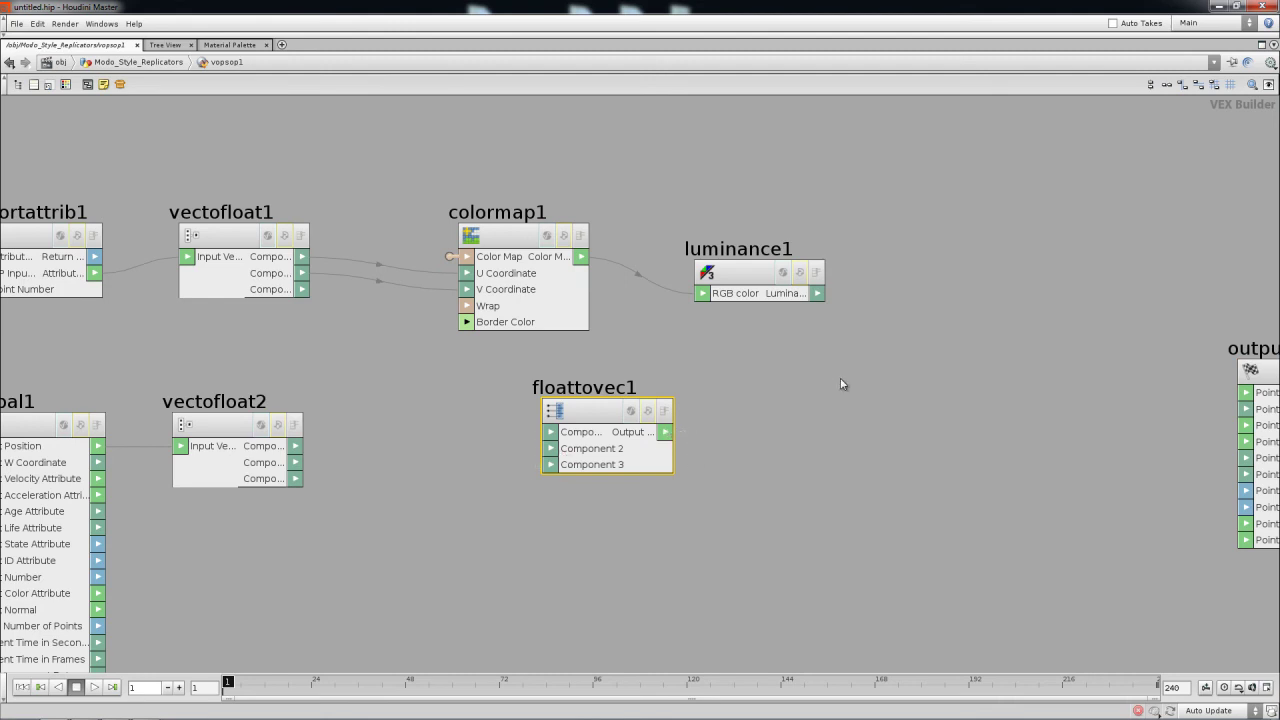
Step: Wire the second Vector To Float's first two components into Float To Vector's Components 1 and 2, and its output into the output node's Point Position
drag(298, 452, 533, 453)
drag(310, 470, 296, 464)
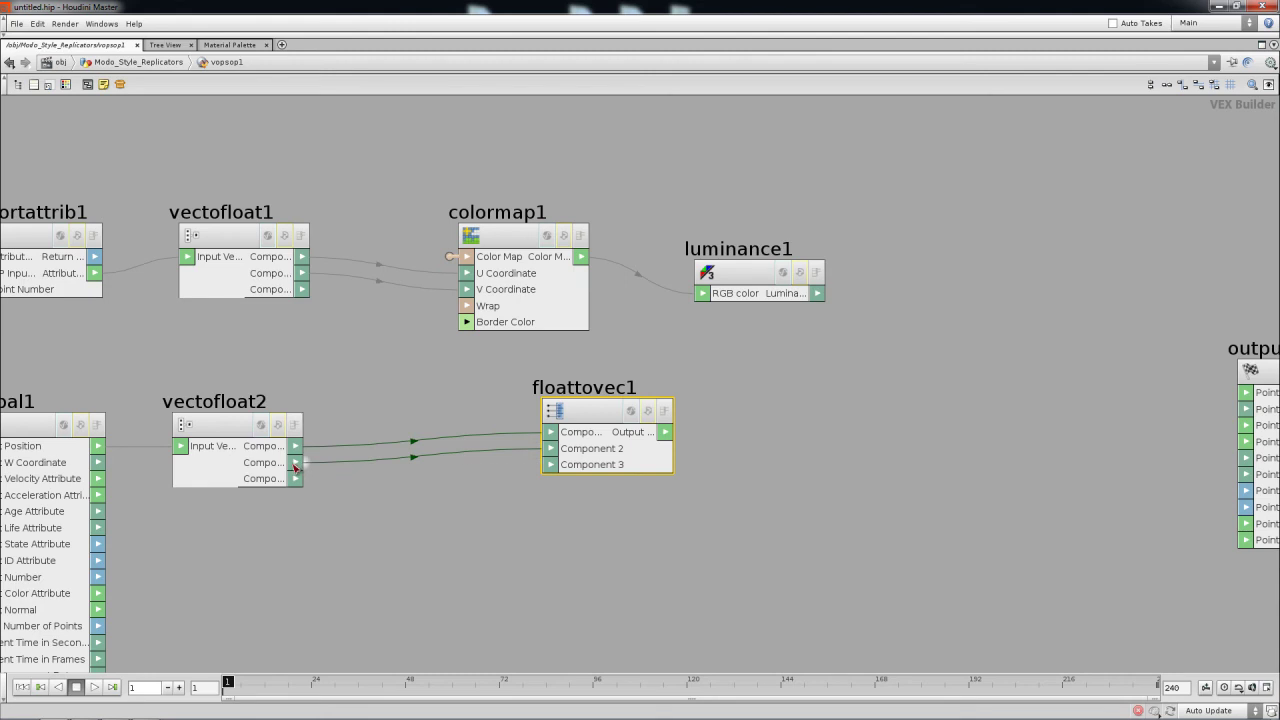
drag(585, 413, 1010, 377)
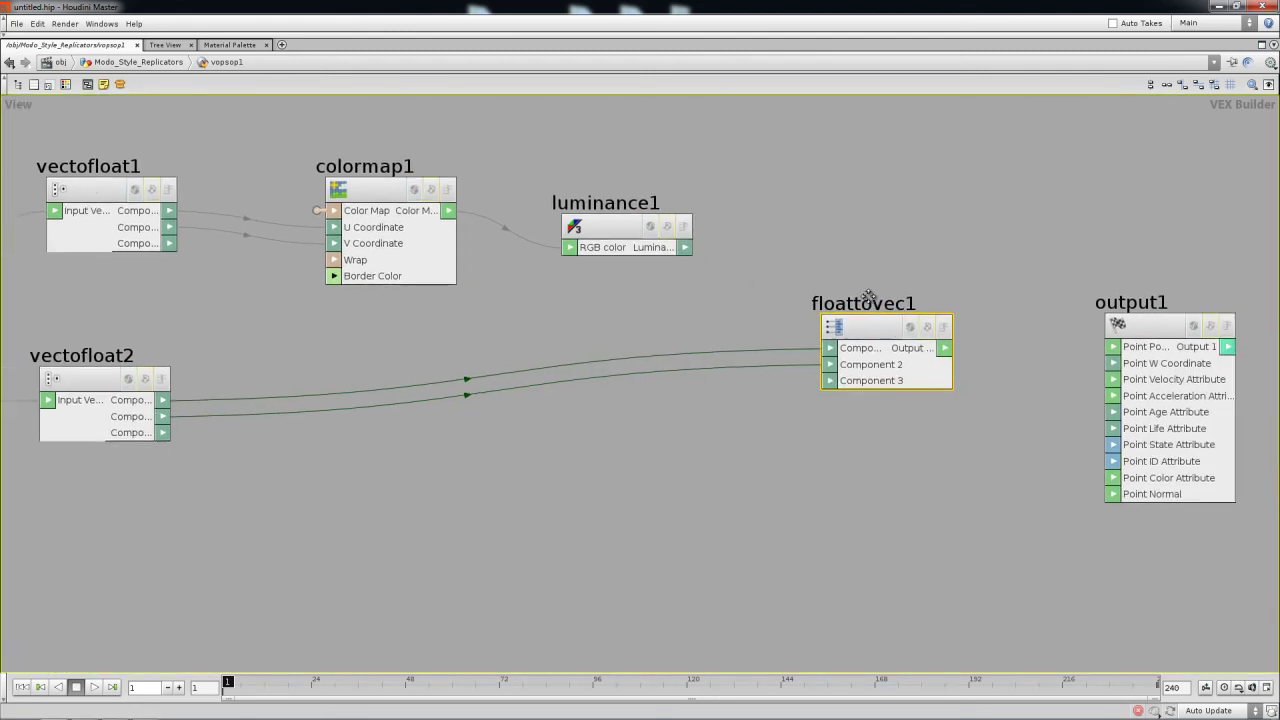
middle_drag(1008, 350, 876, 304)
drag(945, 348, 1113, 347)
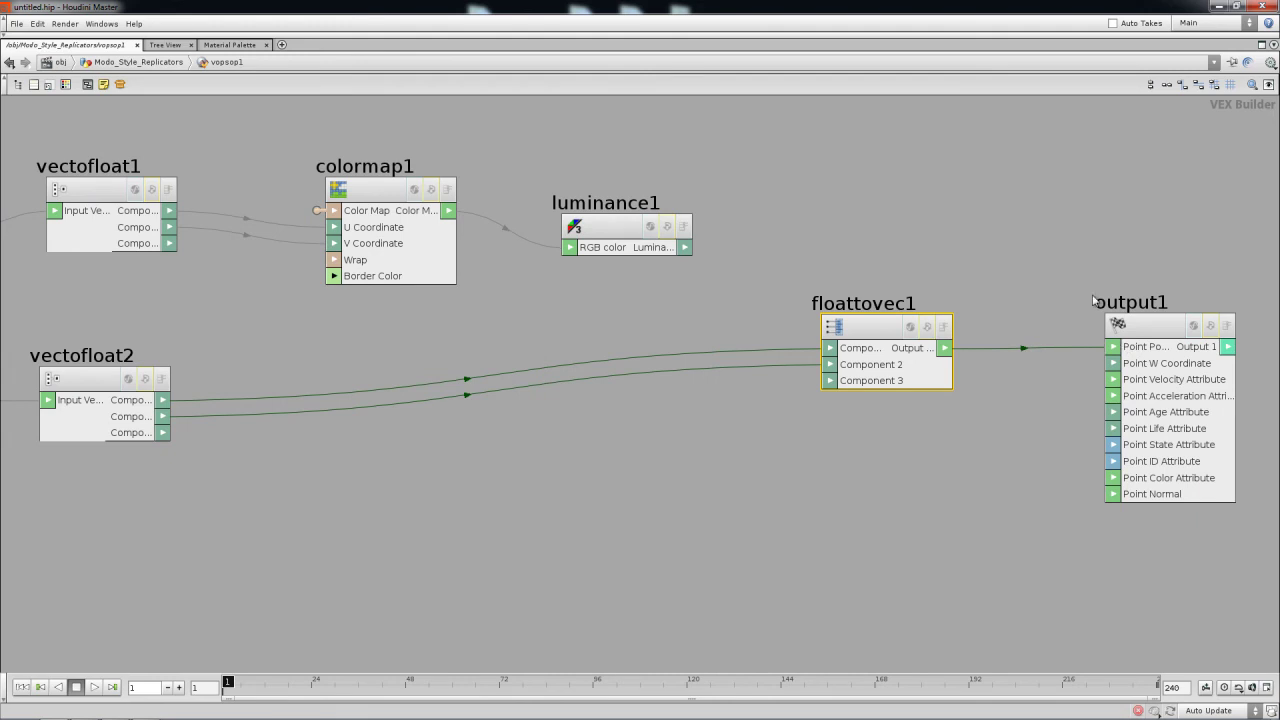
Step: Return to the Modo_Style_Replicators geometry network and open the geometry spreadsheet of the UV Texture node
middle_drag(1115, 274, 1037, 272)
right_drag(1037, 270, 1169, 324)
middle_drag(1169, 324, 1051, 319)
scroll(803, 283, down, 5)
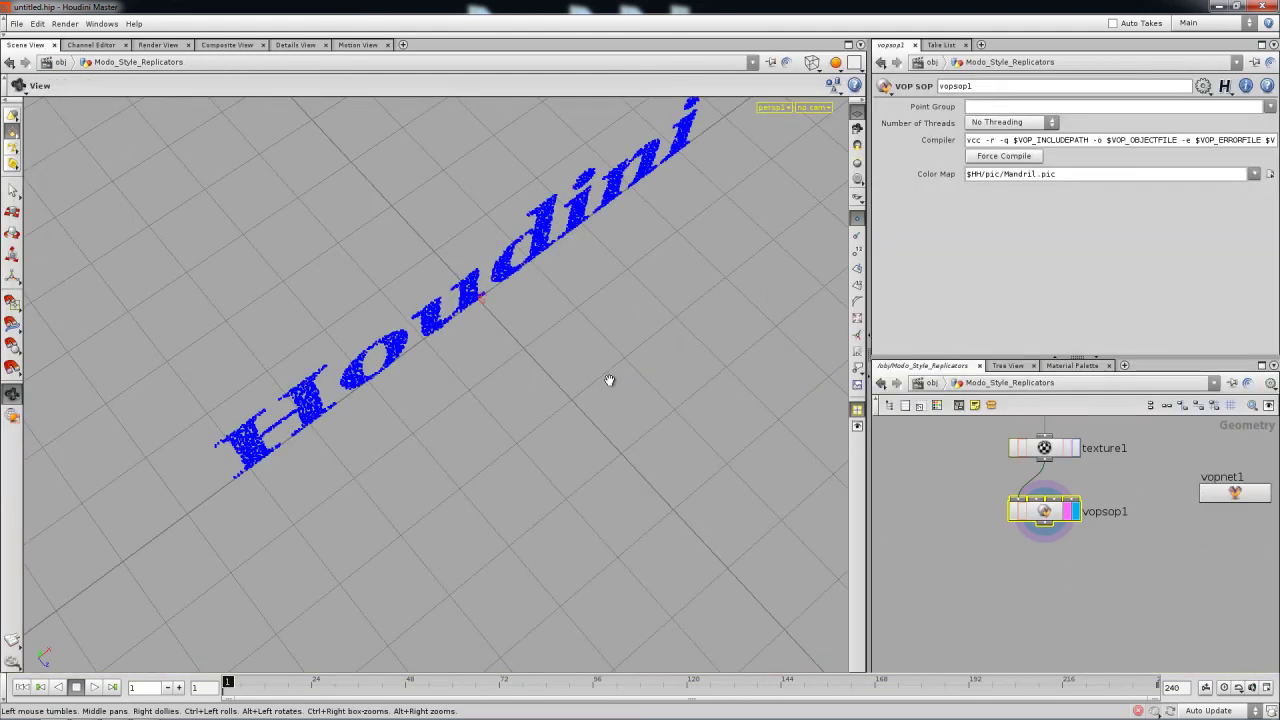
middle_drag(997, 495, 991, 509)
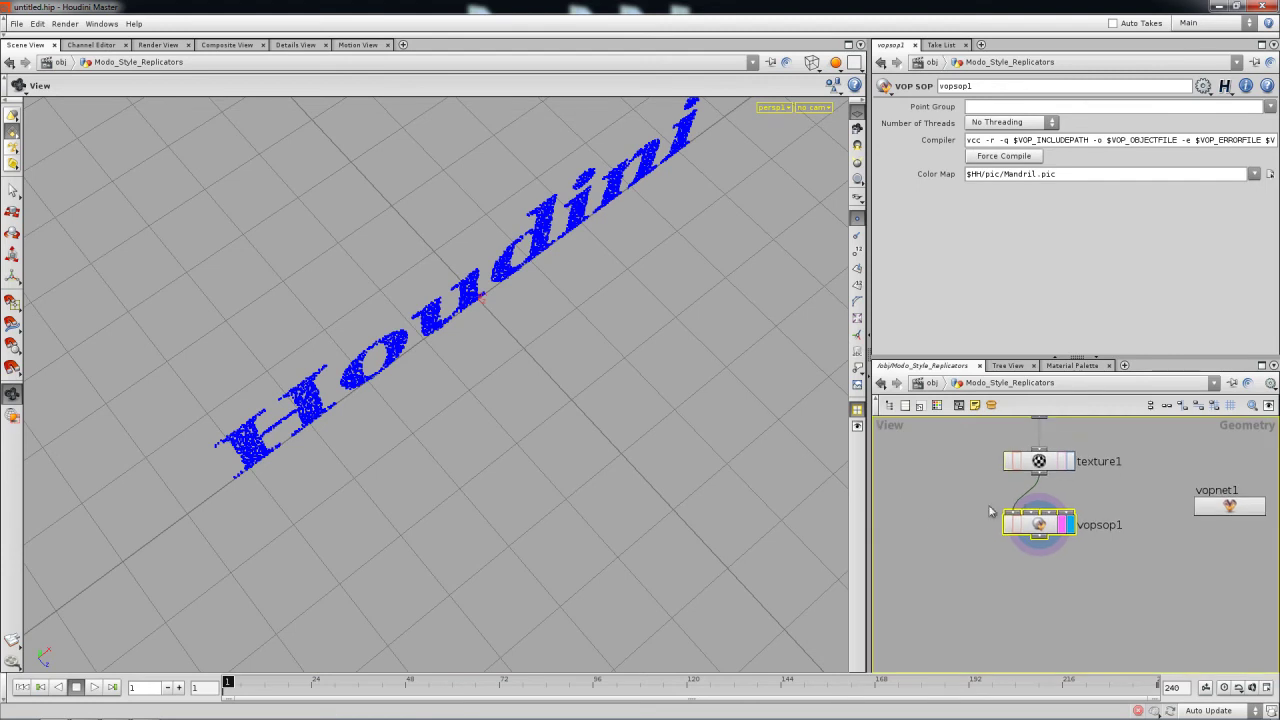
click(1047, 463)
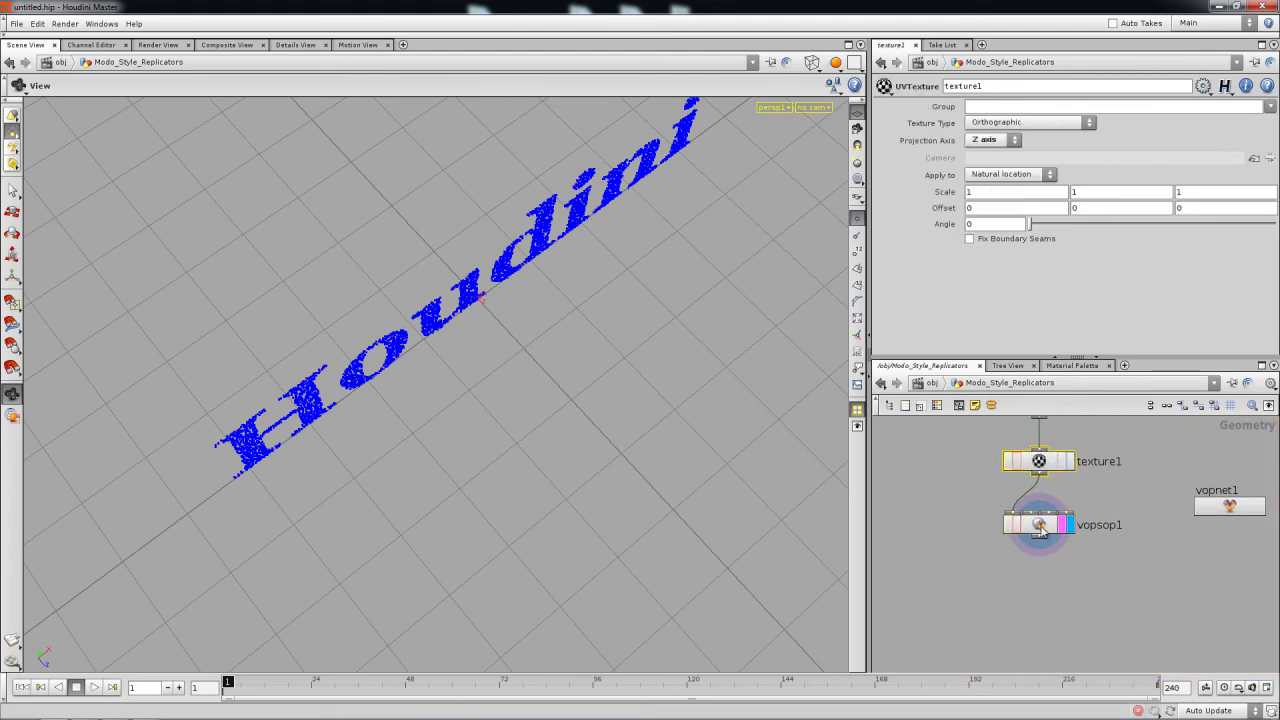
click(1046, 528)
click(1047, 464)
right_click(1040, 463)
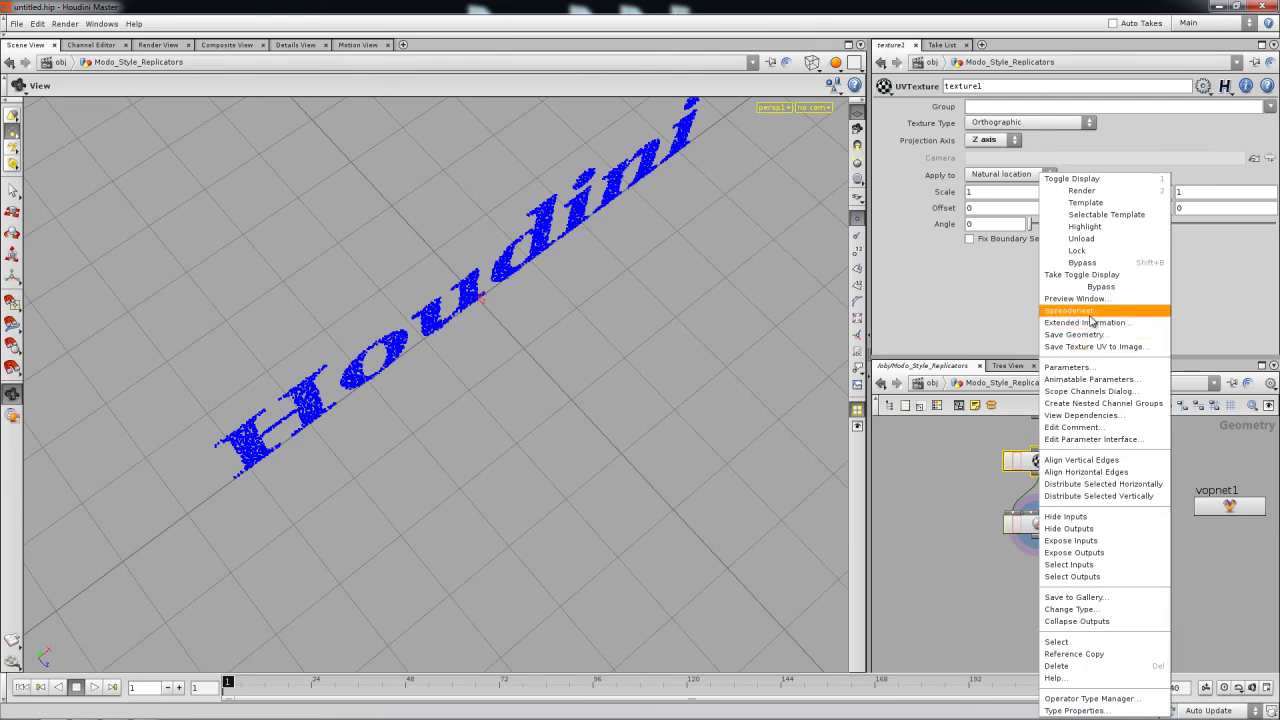
click(1090, 311)
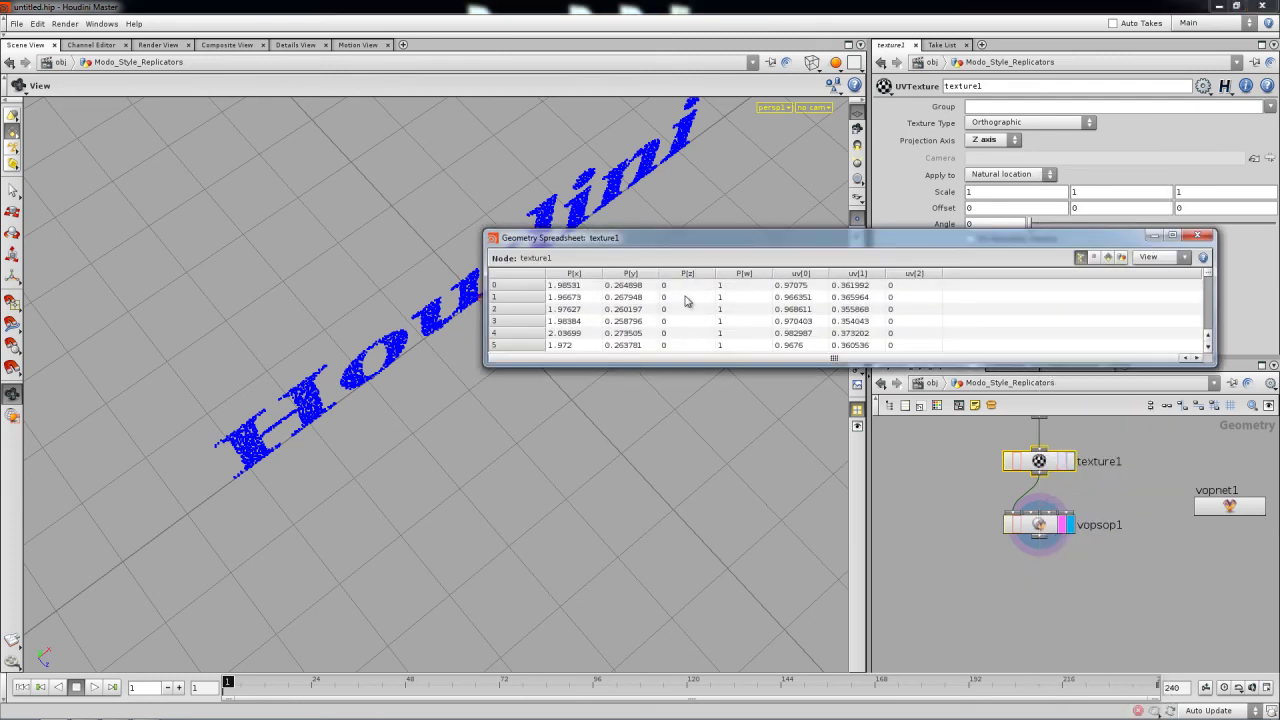
Step: Examine the P[z] column down the point list in the UV Texture node's spreadsheet and close it
click(686, 300)
scroll(680, 345, down, 10)
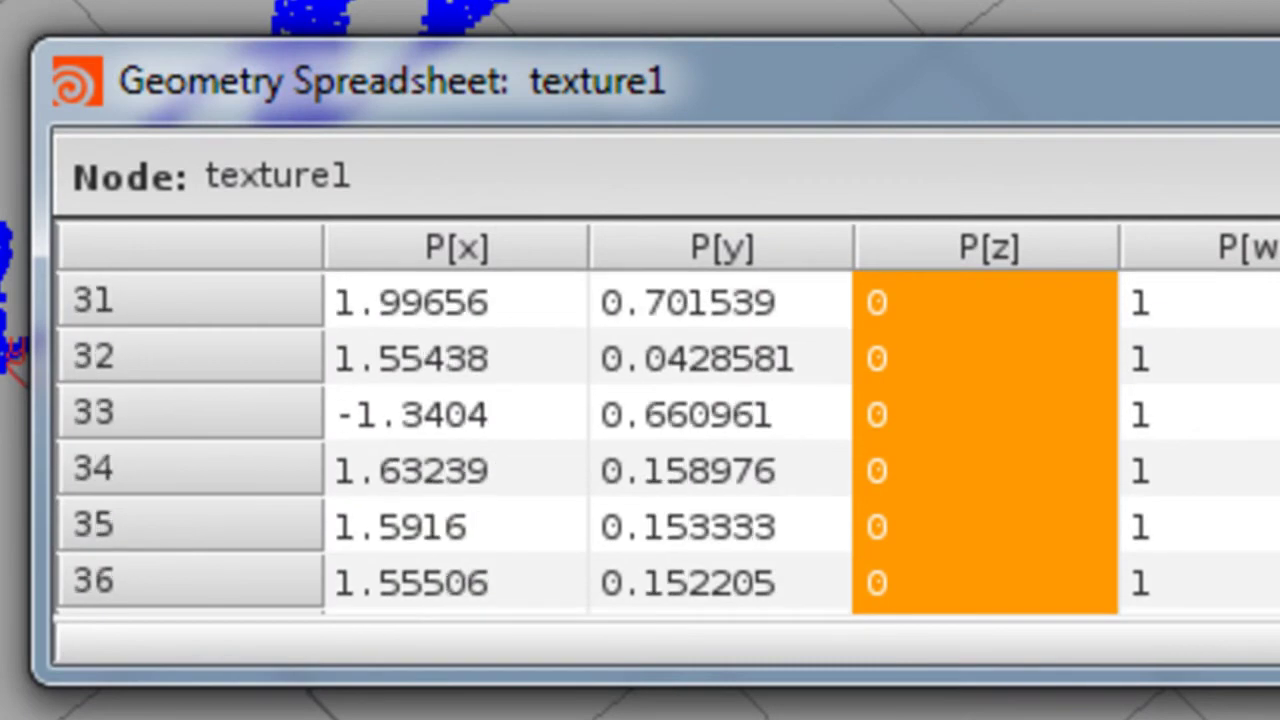
scroll(680, 440, down, 20)
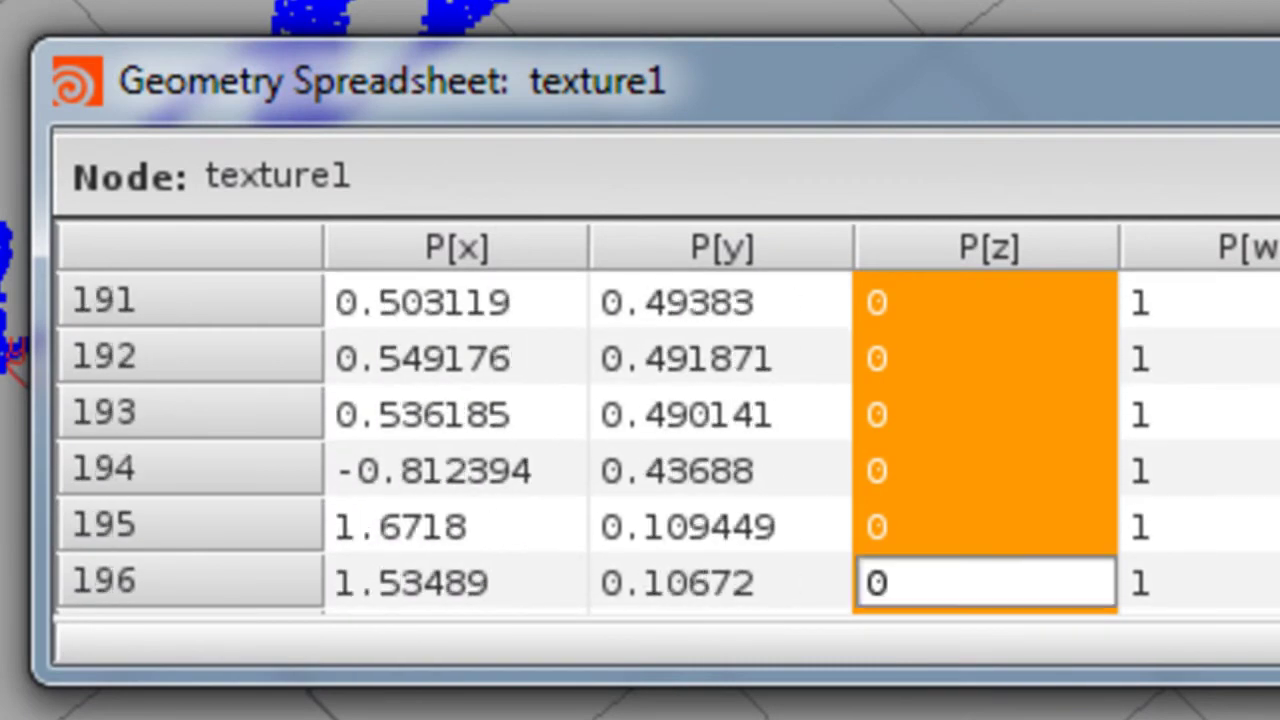
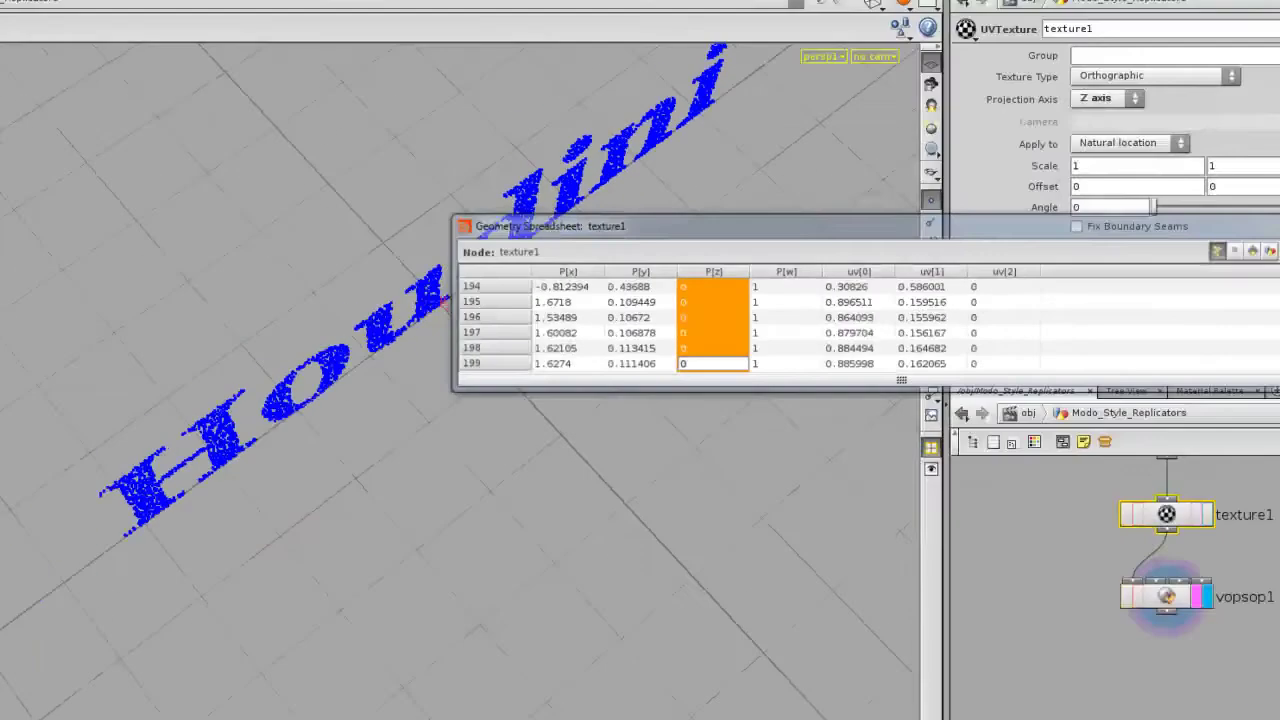
click(1234, 229)
Step: Reopen the VOP SOP's network and bring the Float To Vector node into view
scroll(1062, 488, up, 2)
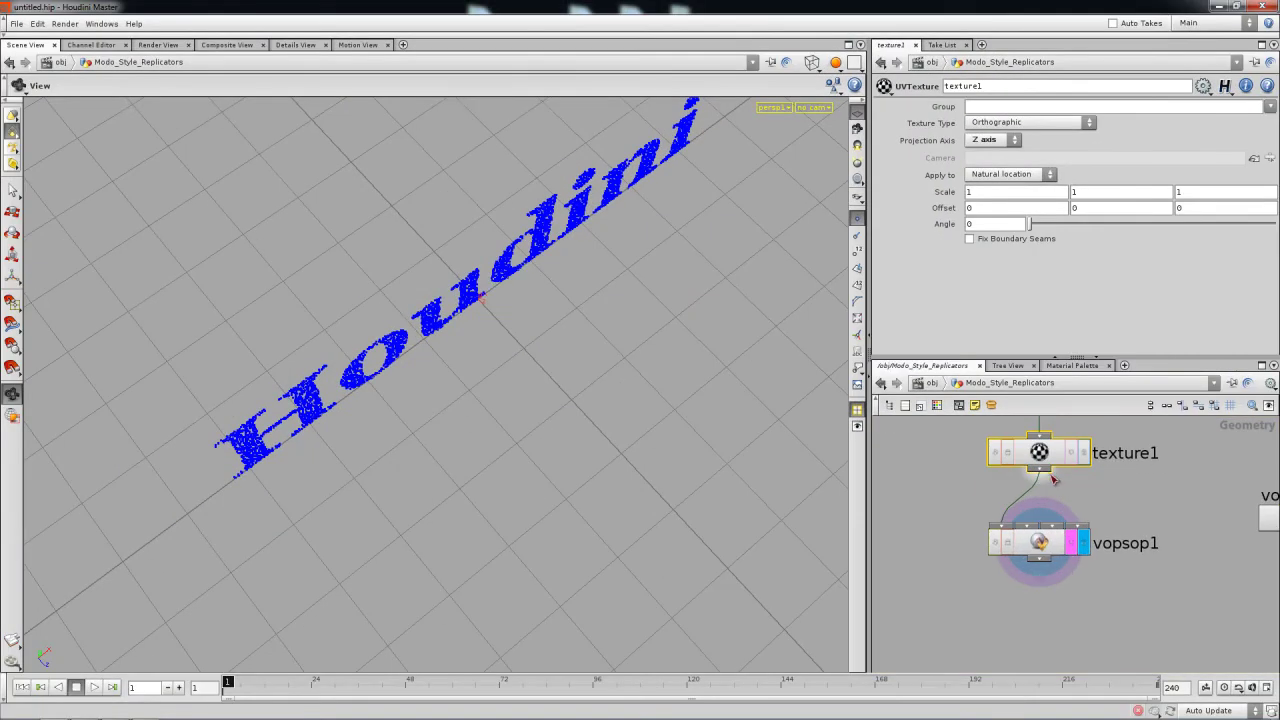
click(1041, 540)
double_click(1041, 543)
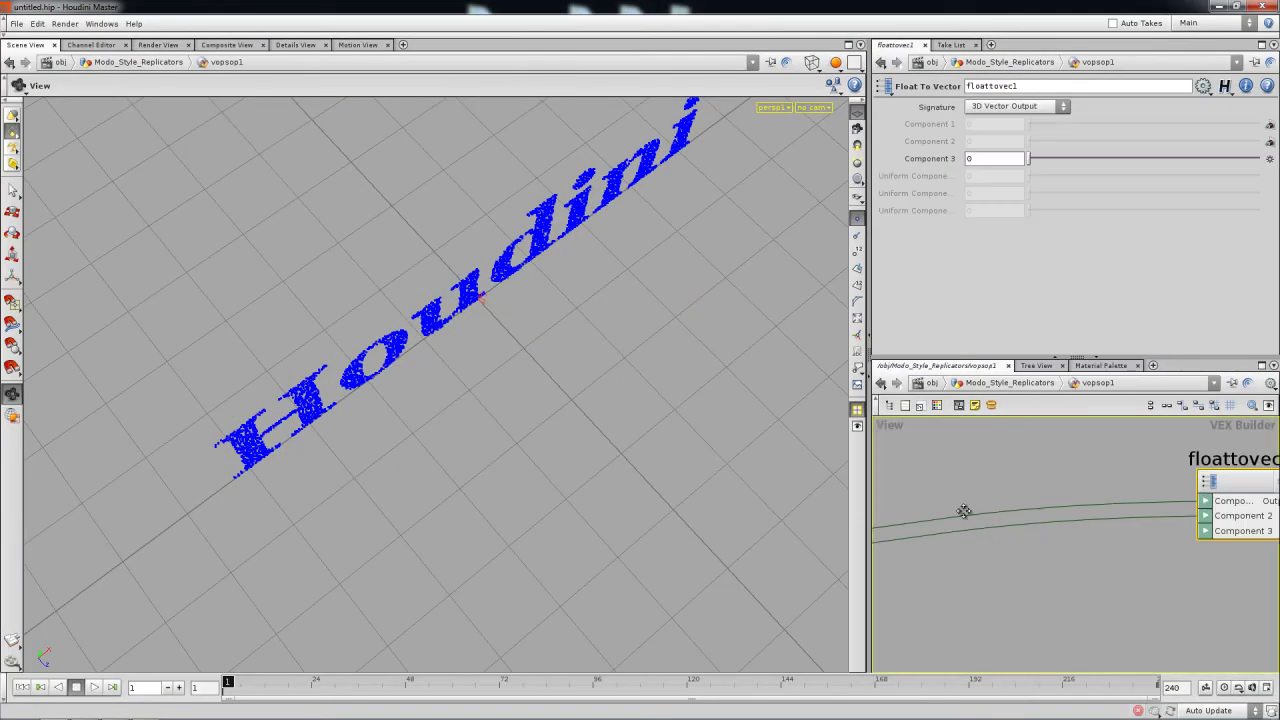
scroll(979, 545, up, 5)
middle_drag(1131, 523, 905, 530)
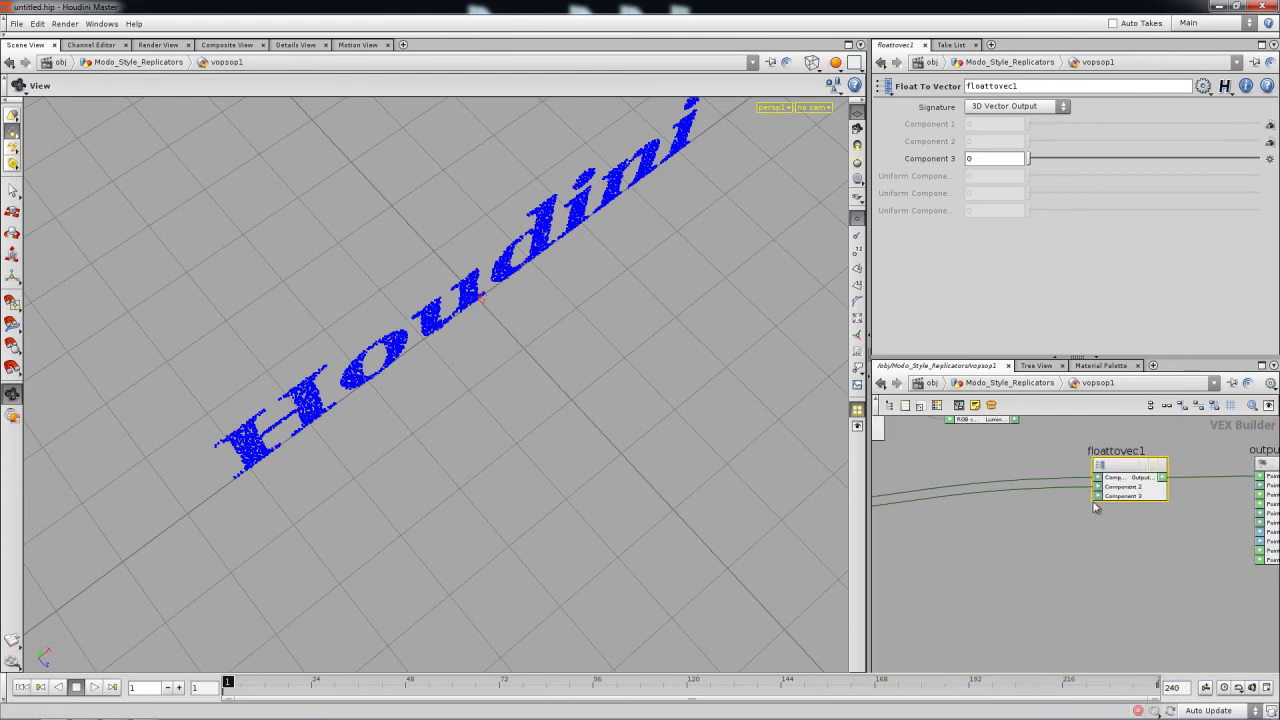
Step: Add a second Float To Vector node below the first one and look at its component parameters
click(987, 554)
key(Tab)
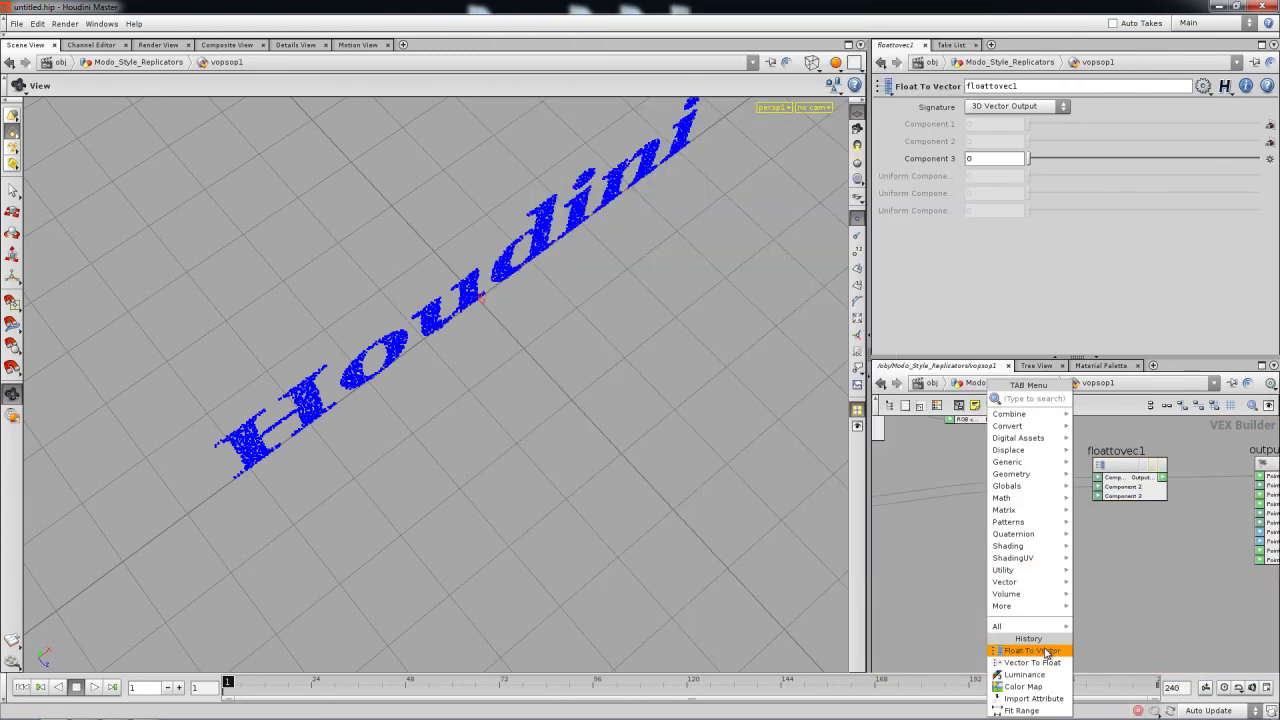
click(1047, 650)
click(1070, 564)
drag(1066, 558, 1097, 555)
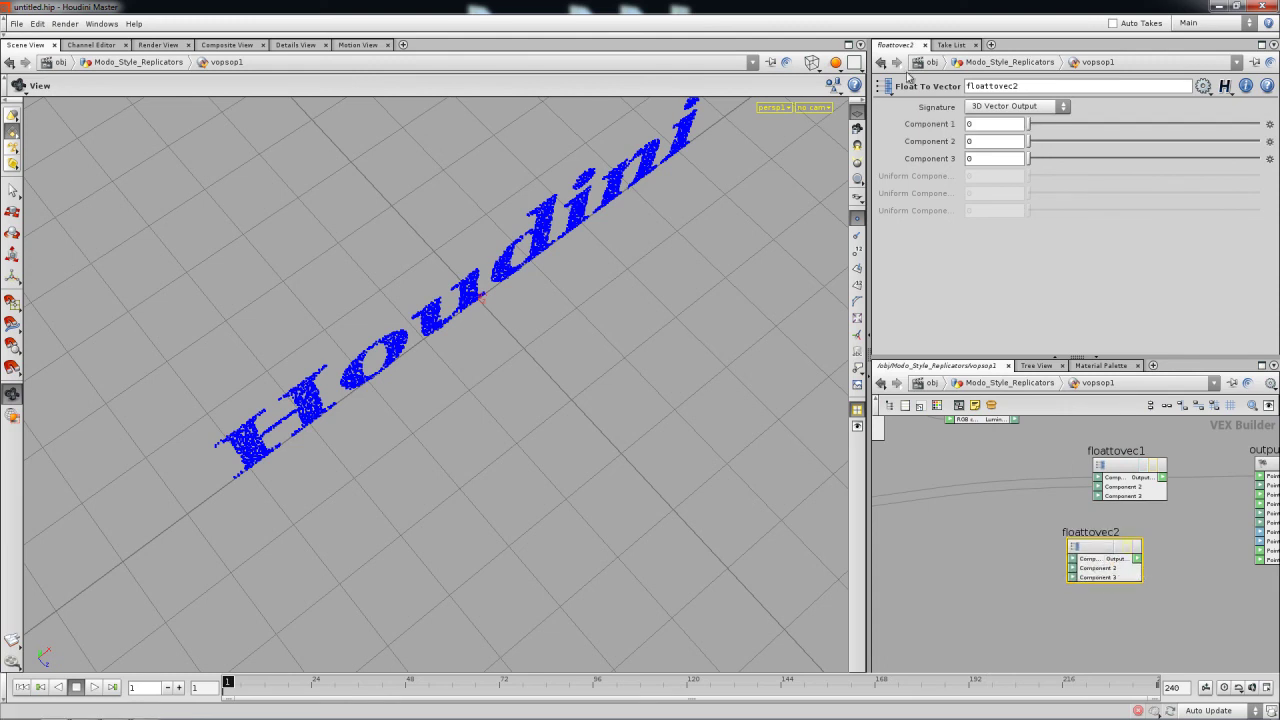
drag(1031, 90, 932, 93)
click(1102, 558)
drag(977, 145, 926, 160)
Step: Try Component 3 values of 0.337 and 1 on the connected Float To Vector node, and return it to 0
drag(1123, 465, 1131, 465)
drag(1028, 158, 1107, 160)
drag(669, 323, 665, 343)
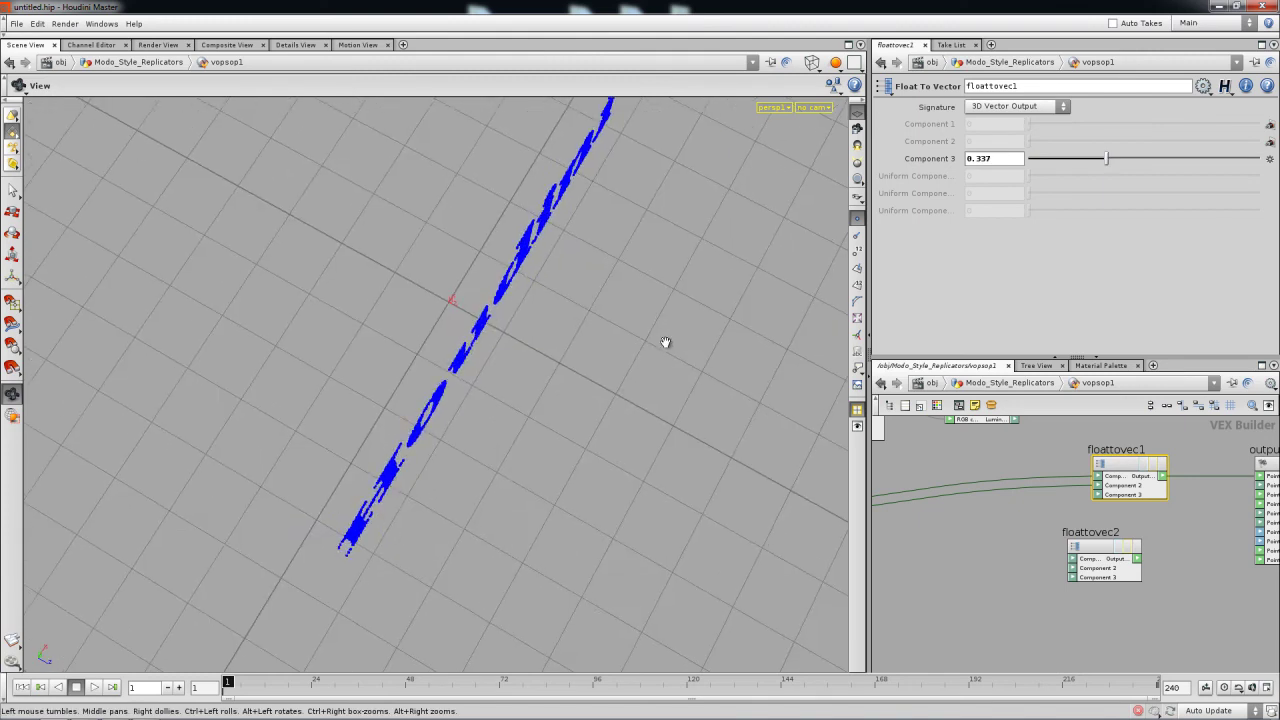
drag(536, 312, 562, 347)
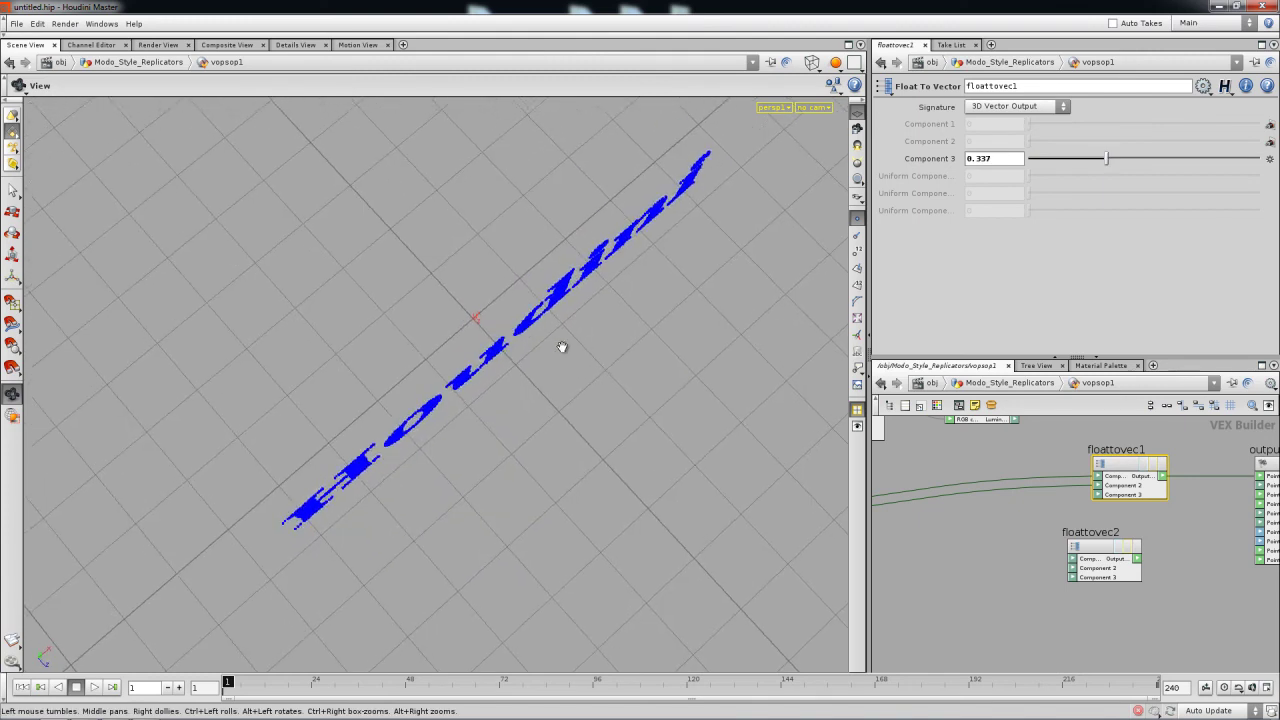
drag(1107, 160, 1254, 162)
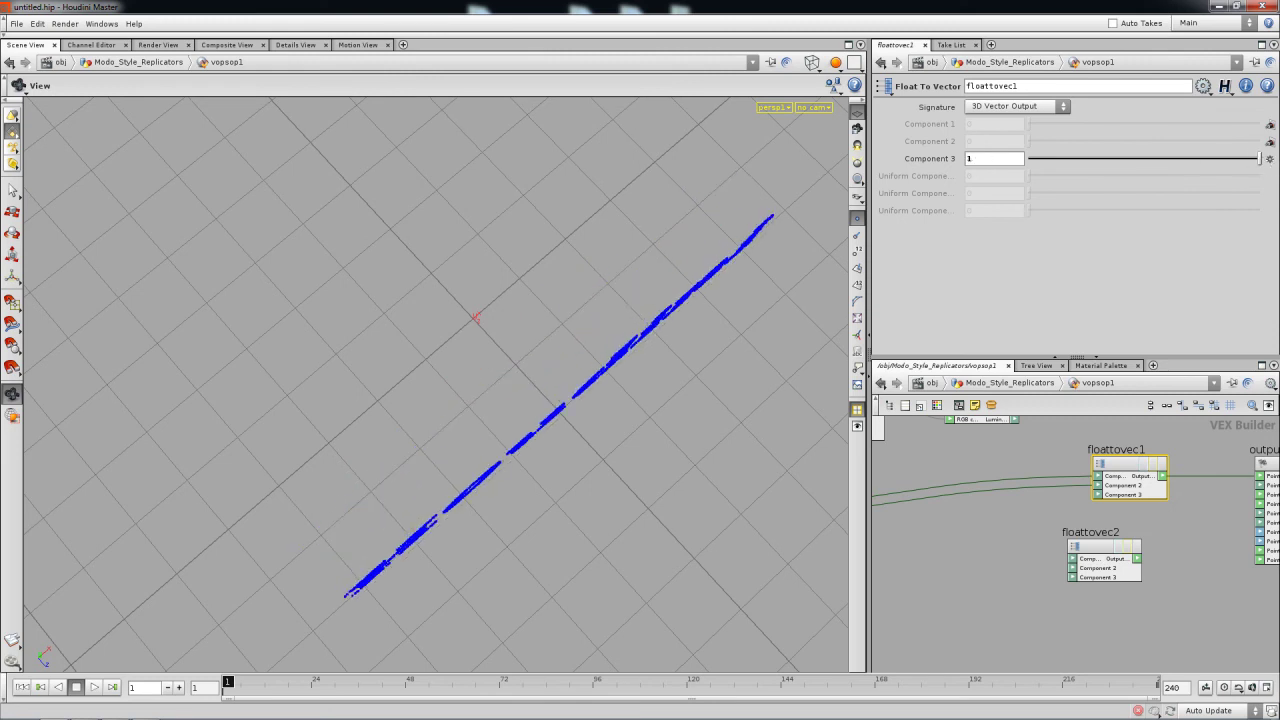
drag(1032, 163, 923, 163)
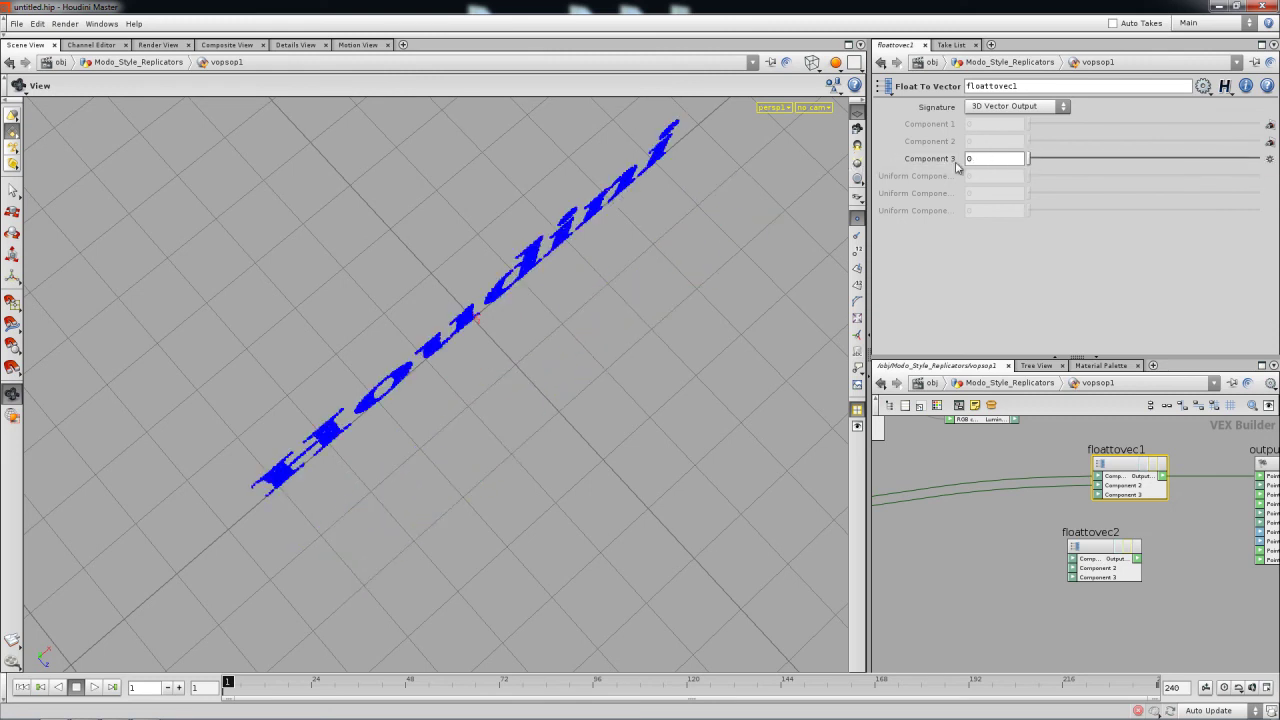
Step: Wire the Luminance output into Component 3 of the connected Float To Vector node and view the text points from a lower angle
middle_drag(880, 472, 897, 543)
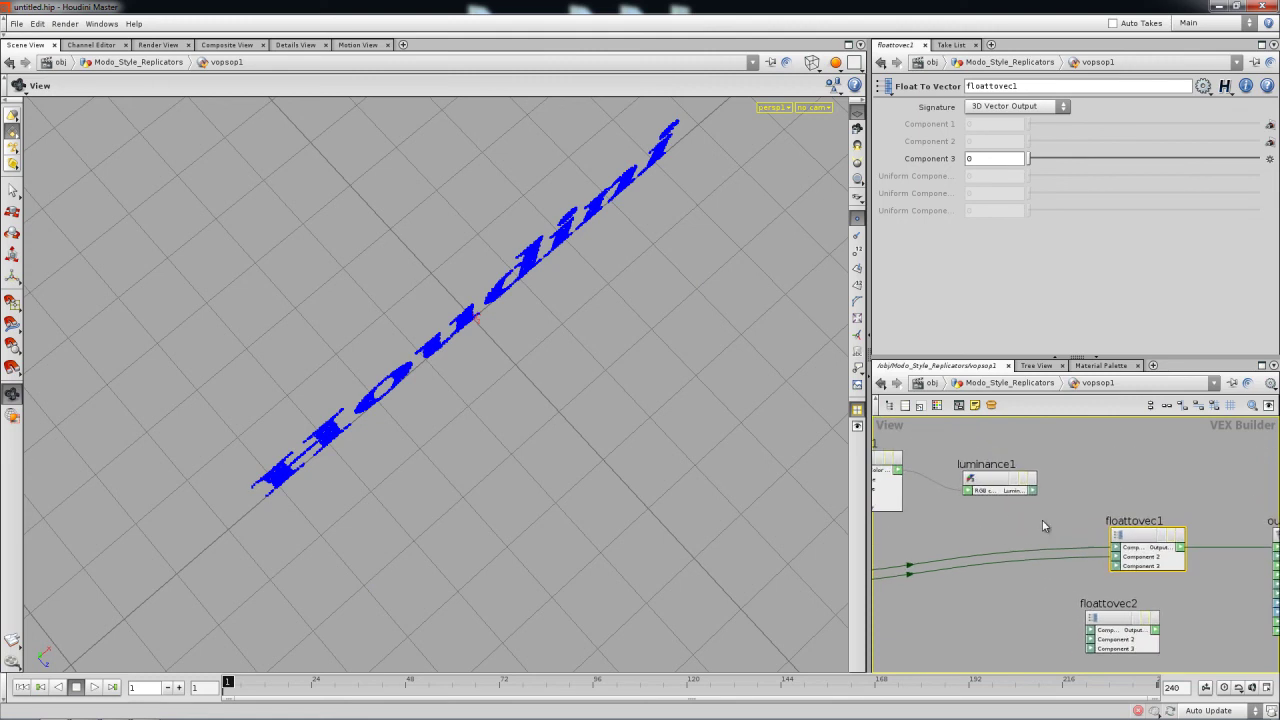
click(1001, 485)
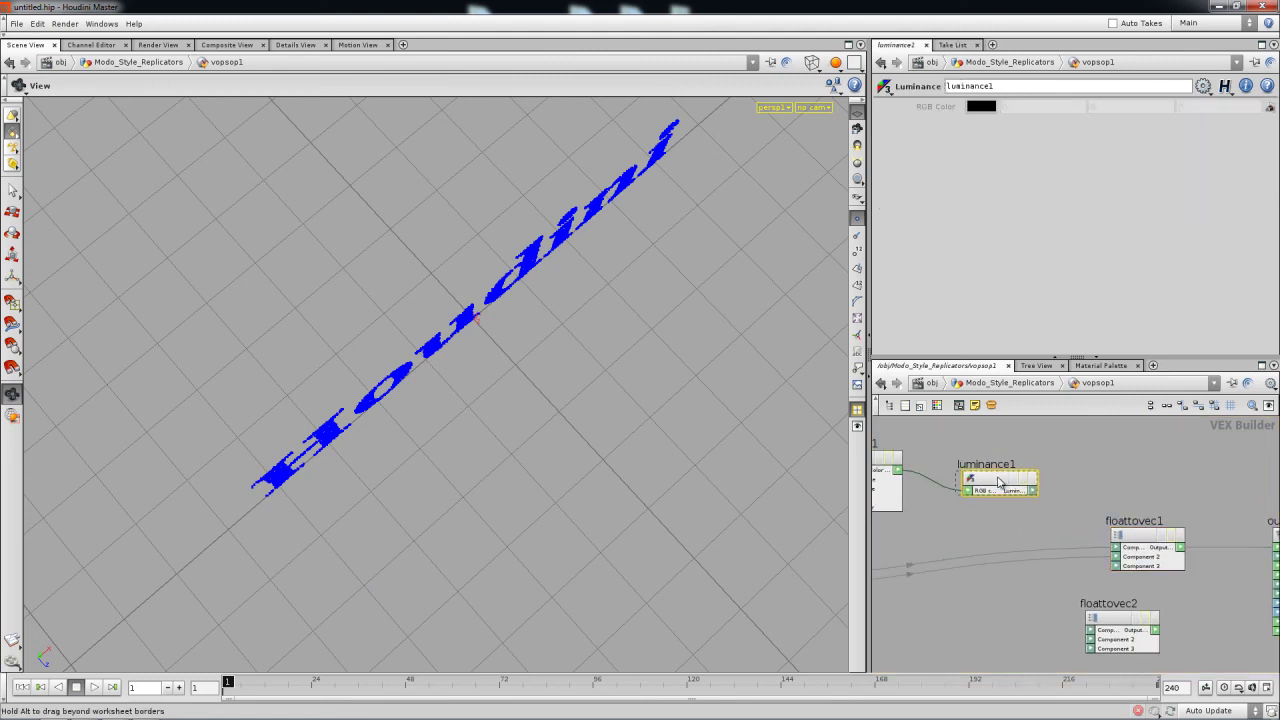
drag(998, 481, 997, 475)
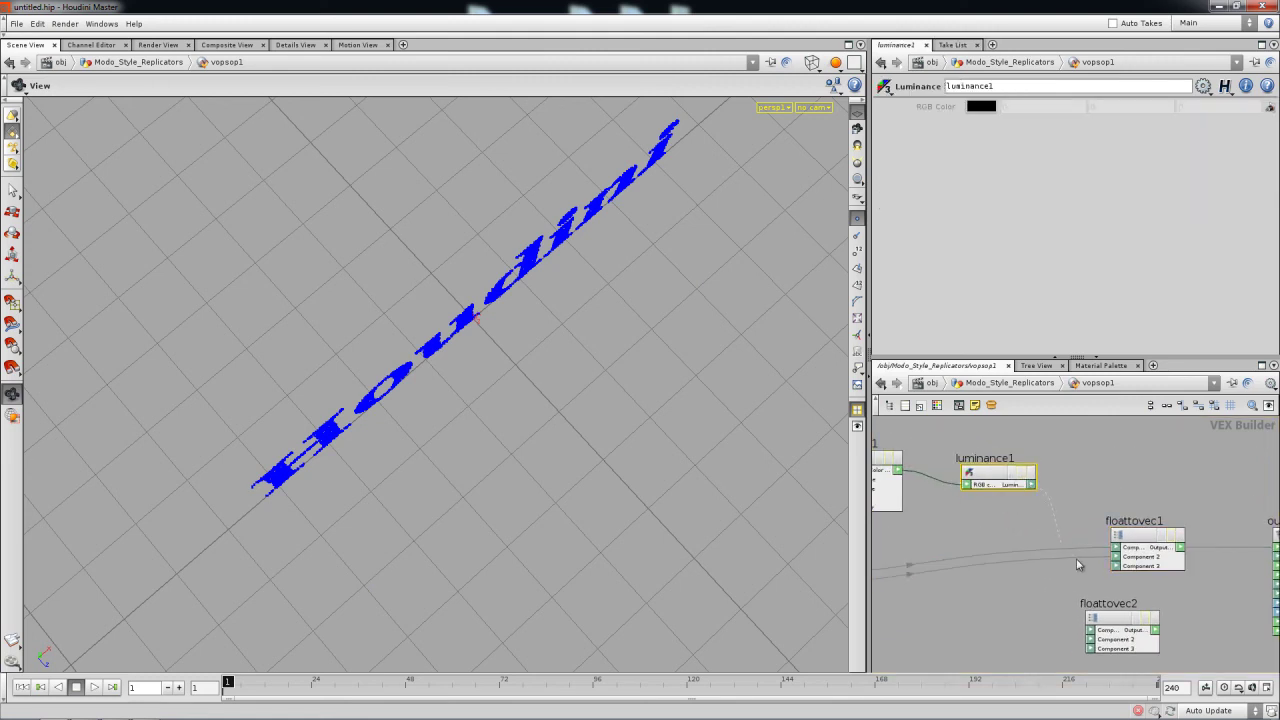
drag(1122, 570, 1117, 566)
drag(672, 414, 640, 403)
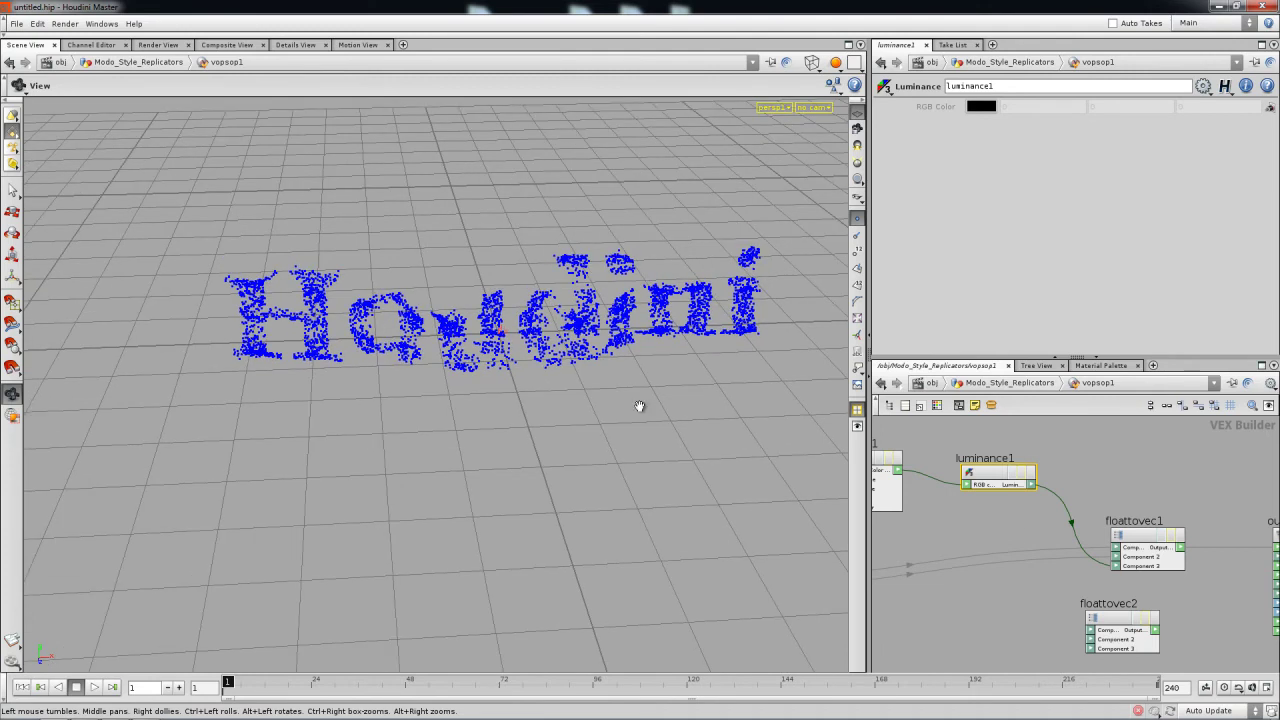
Step: Return to the geometry network and examine the VOP SOP's Color Map parameter and the displaced text points from another angle
click(1010, 384)
drag(1078, 180, 903, 178)
click(944, 525)
drag(590, 420, 584, 366)
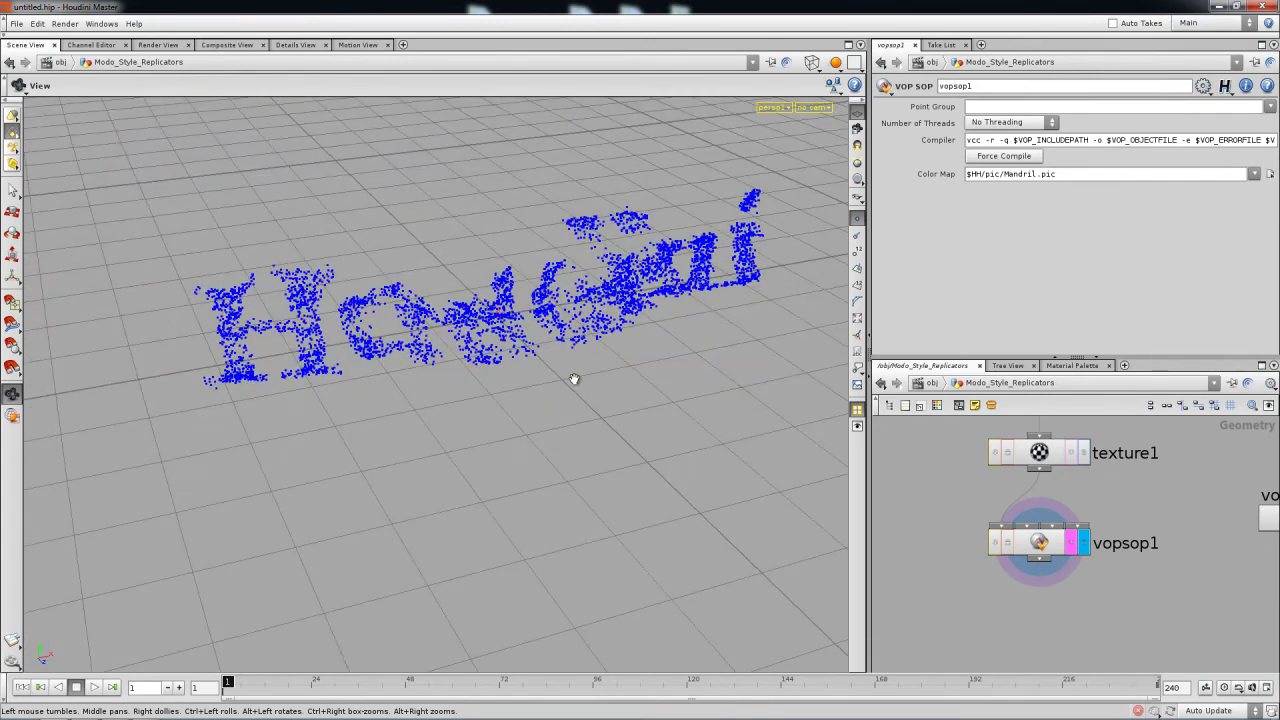
Step: Delete the unconnected VOP Network node and move the VOP SOP slightly closer to the UV Texture node
scroll(960, 525, down, 5)
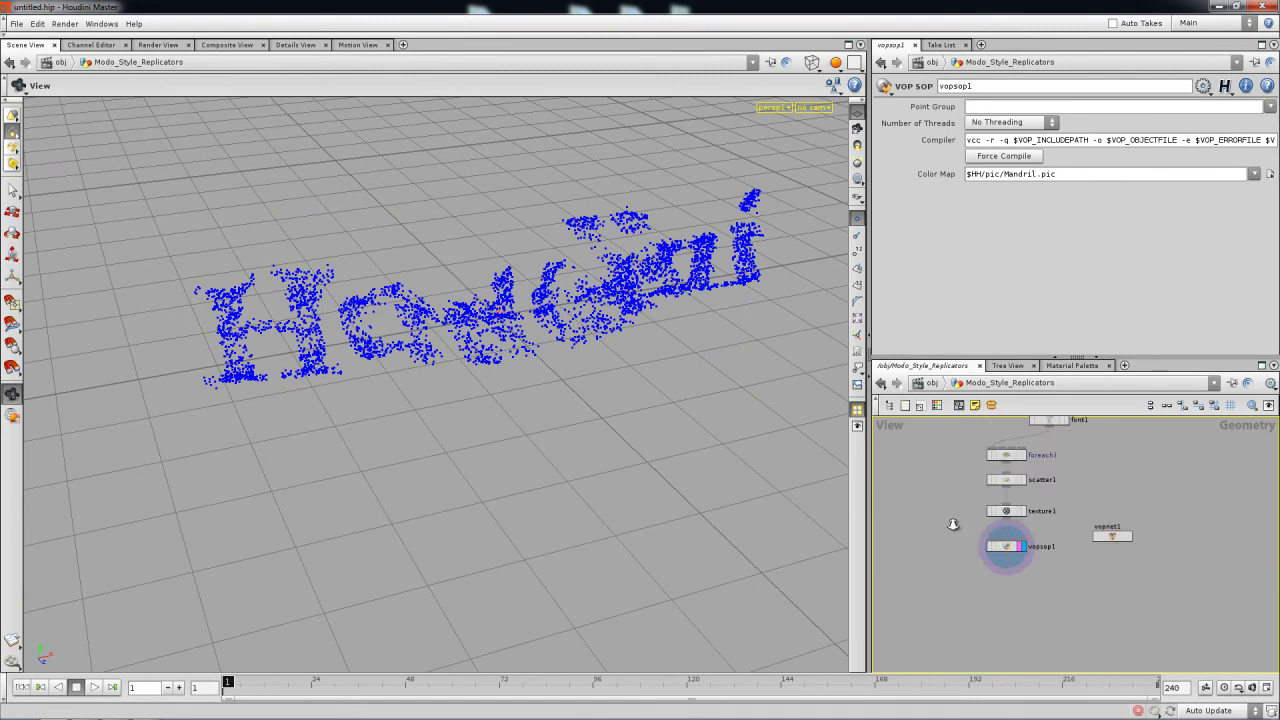
click(1087, 533)
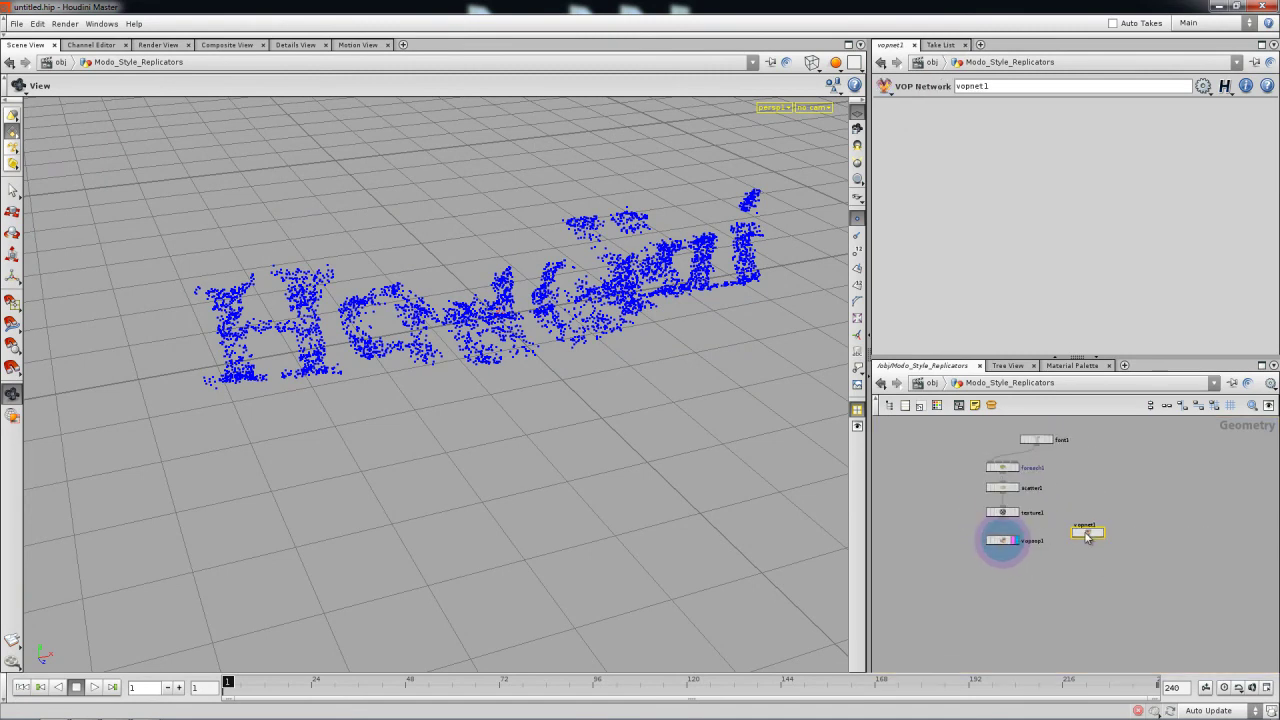
key(Delete)
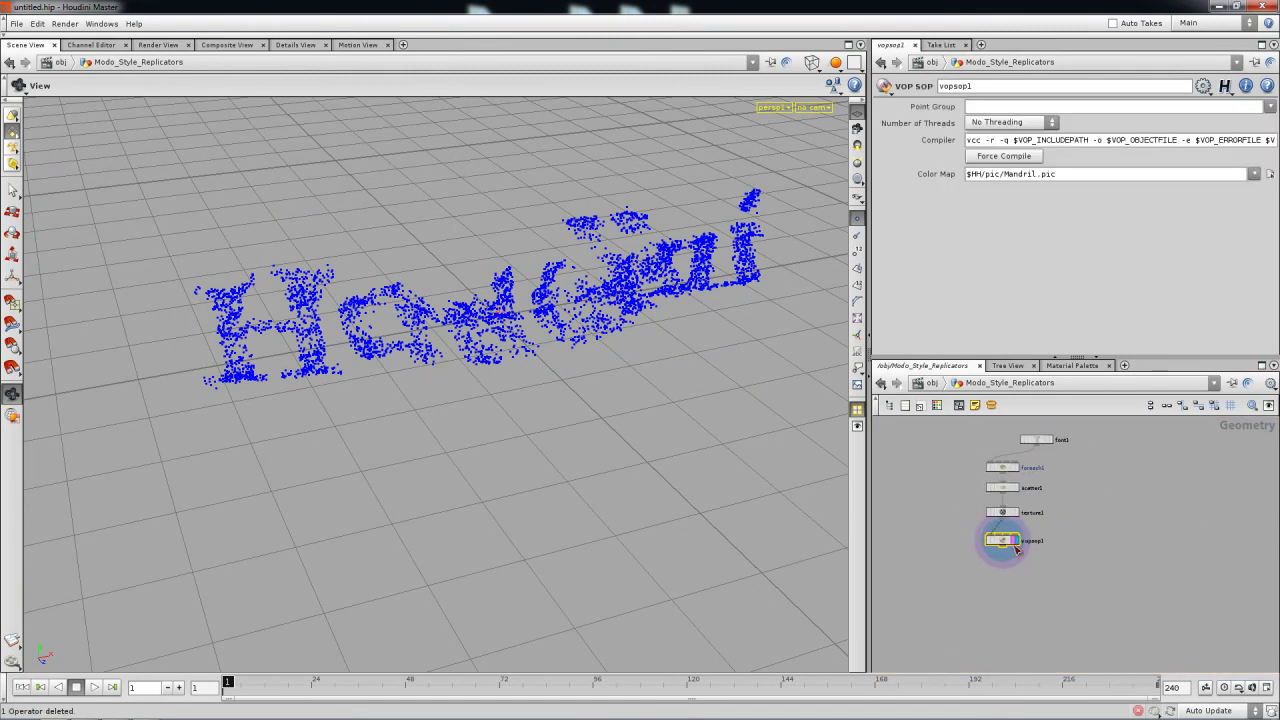
drag(1003, 542, 1006, 537)
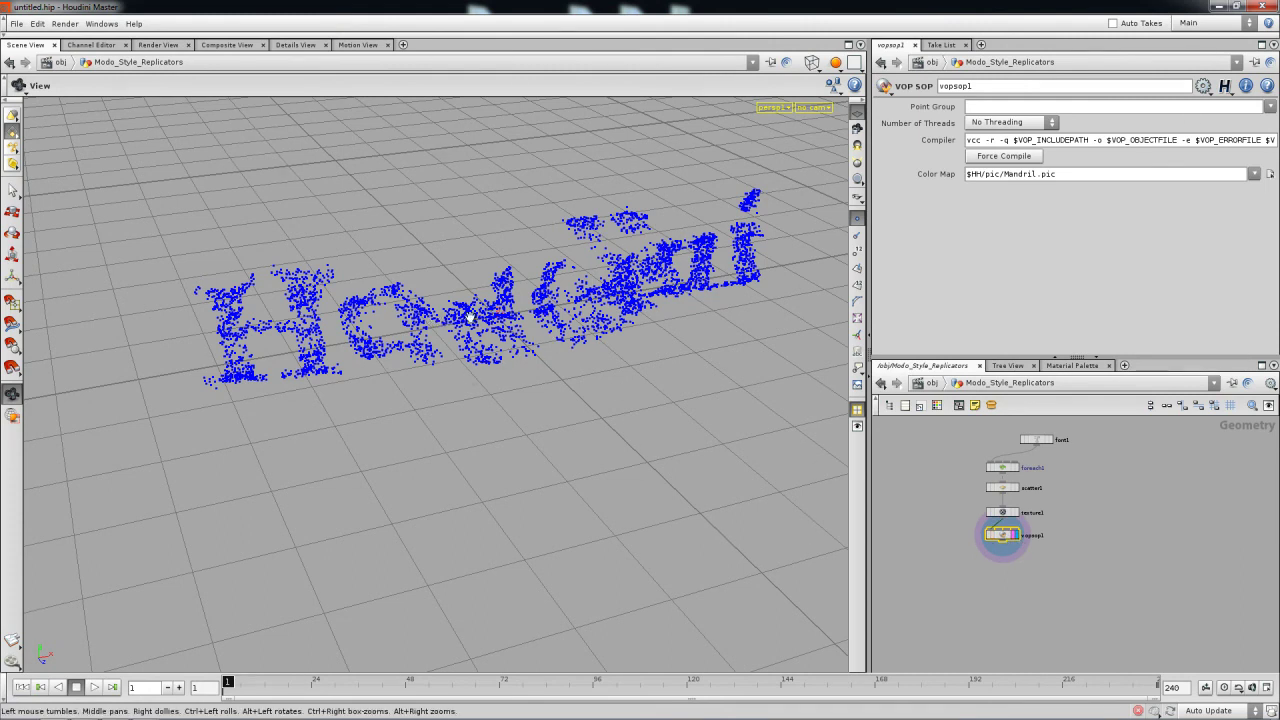
click(984, 572)
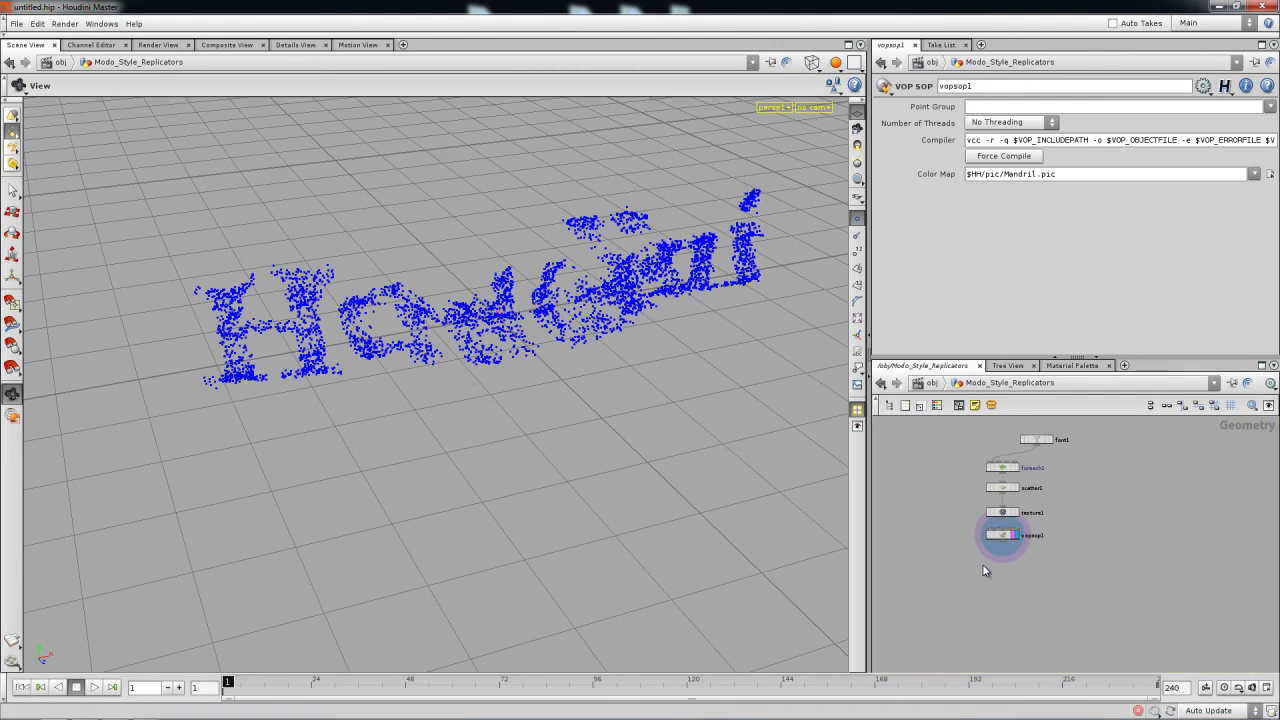
Step: Add a COP2 Network node in the empty area of the geometry network, apart from the VOP SOP chain
middle_drag(1099, 555, 1063, 543)
right_drag(1042, 523, 1066, 534)
middle_drag(1040, 526, 1046, 557)
right_drag(992, 536, 1022, 547)
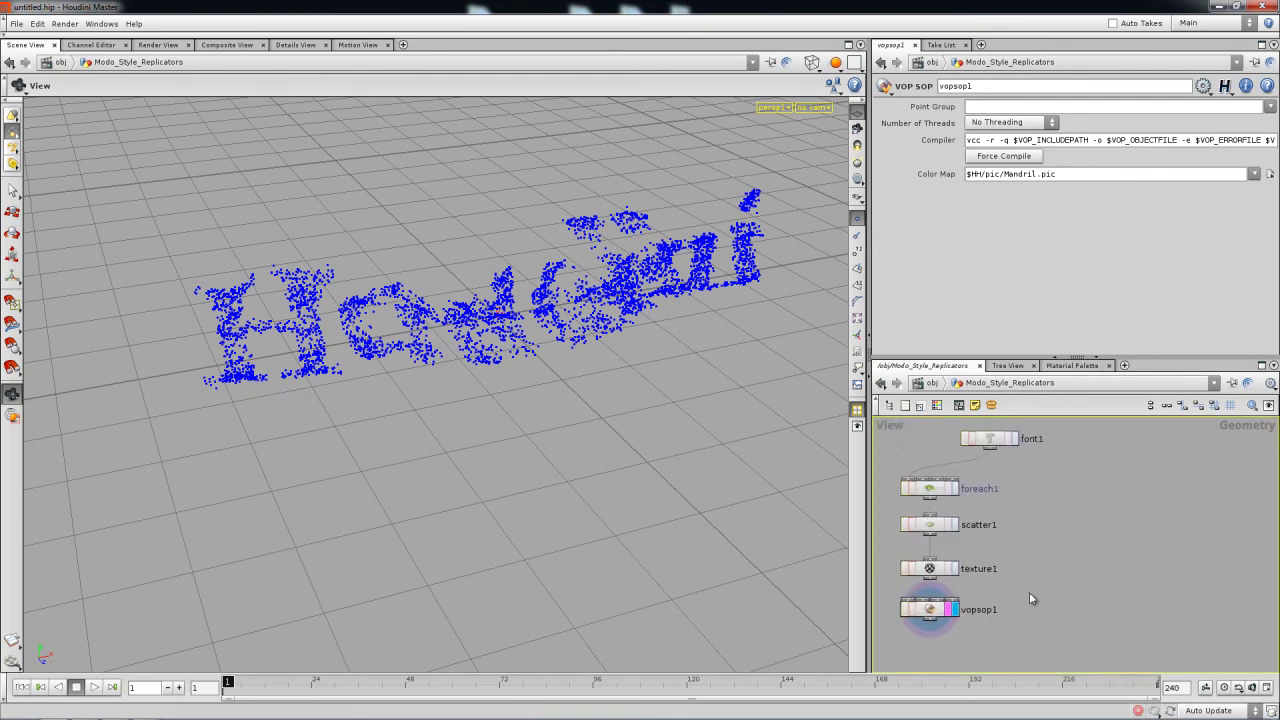
key(Tab)
mouse_move(1115, 515)
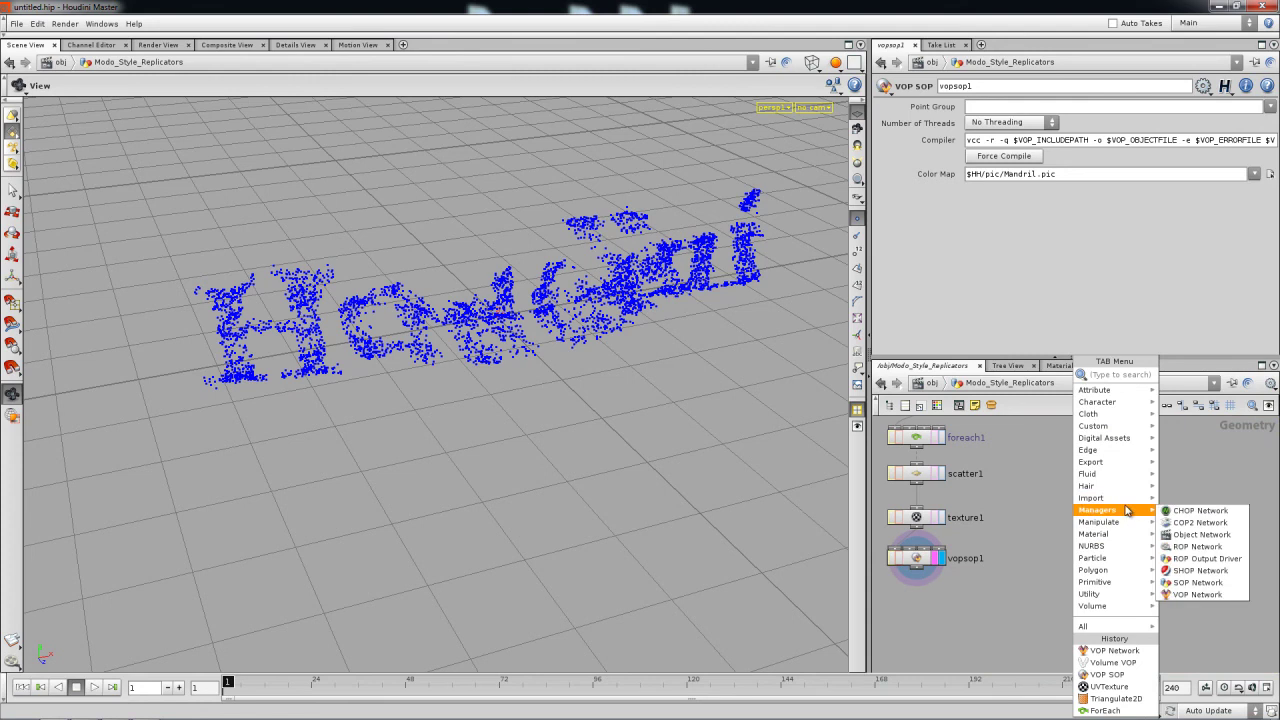
click(1196, 528)
click(1124, 586)
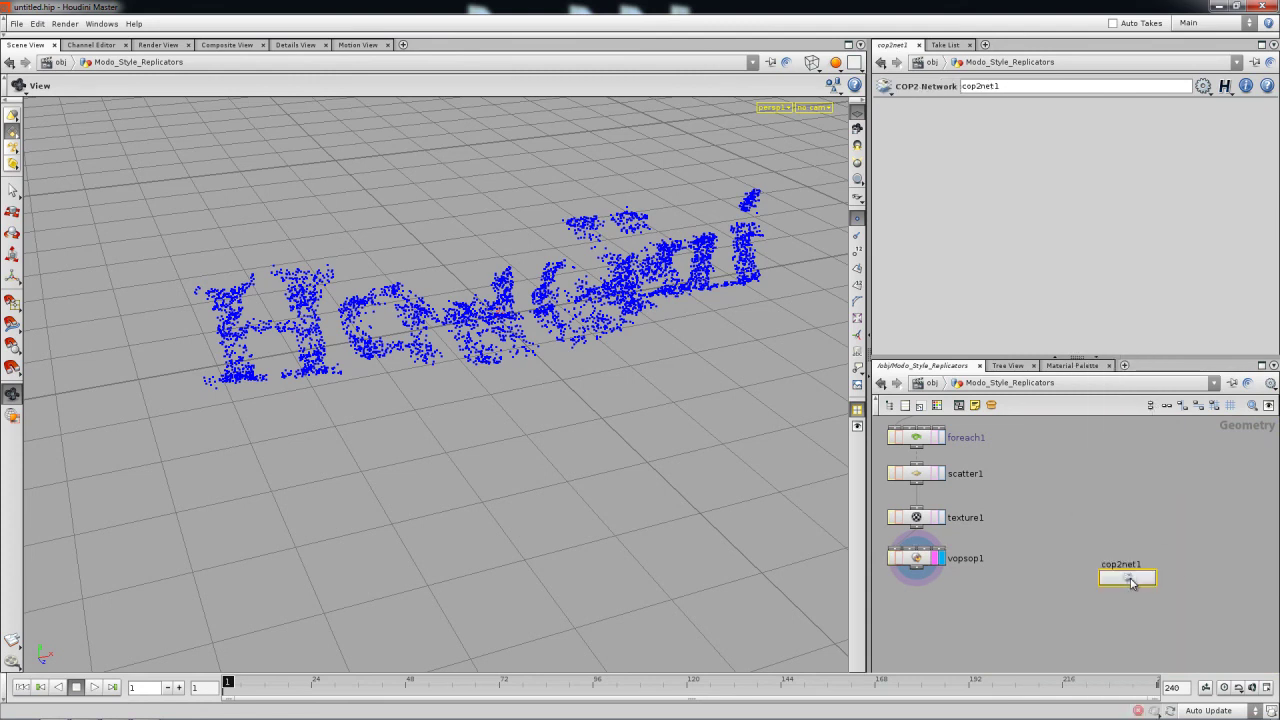
Step: Reposition the new COP2 Network node in the free space beside and slightly below the VOP SOP
drag(1131, 579, 1192, 458)
middle_drag(1157, 495, 1143, 537)
drag(1171, 501, 1085, 648)
middle_drag(1085, 650, 1100, 560)
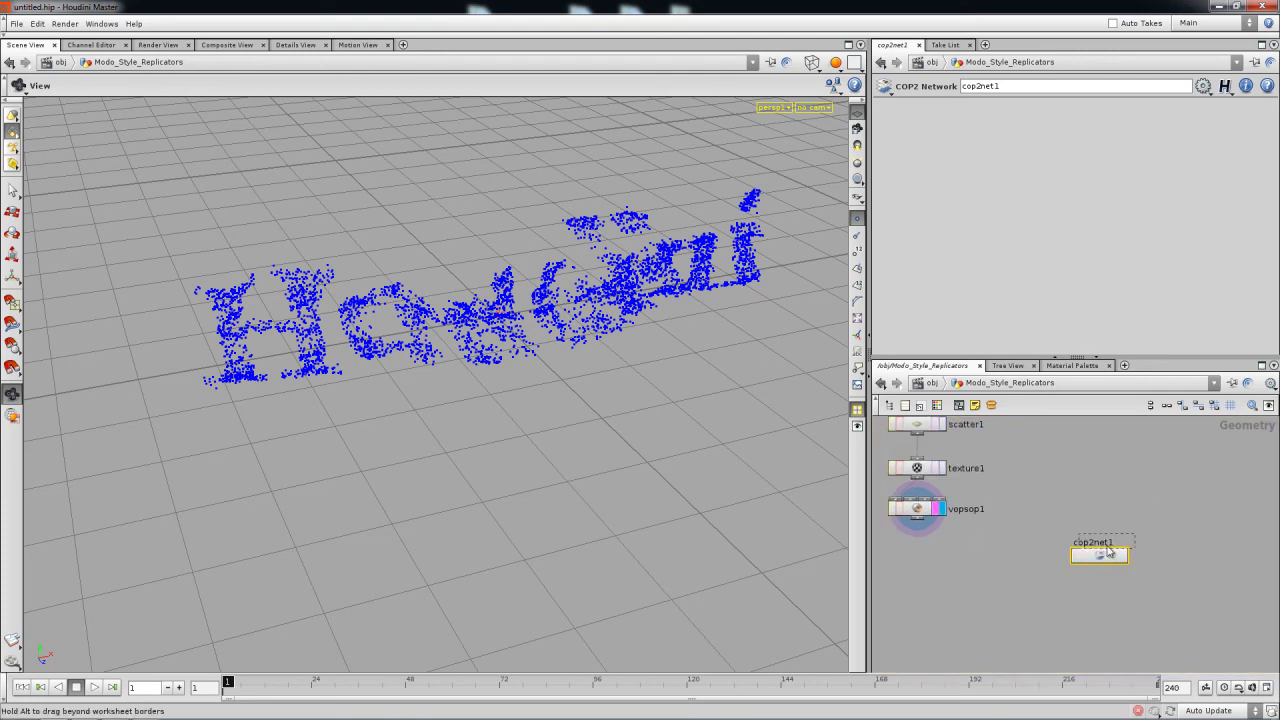
drag(1100, 565, 1116, 551)
Step: Rename the COP2 Network node as Create_Gradients and move it roughly level with the VOP SOP
double_click(967, 87)
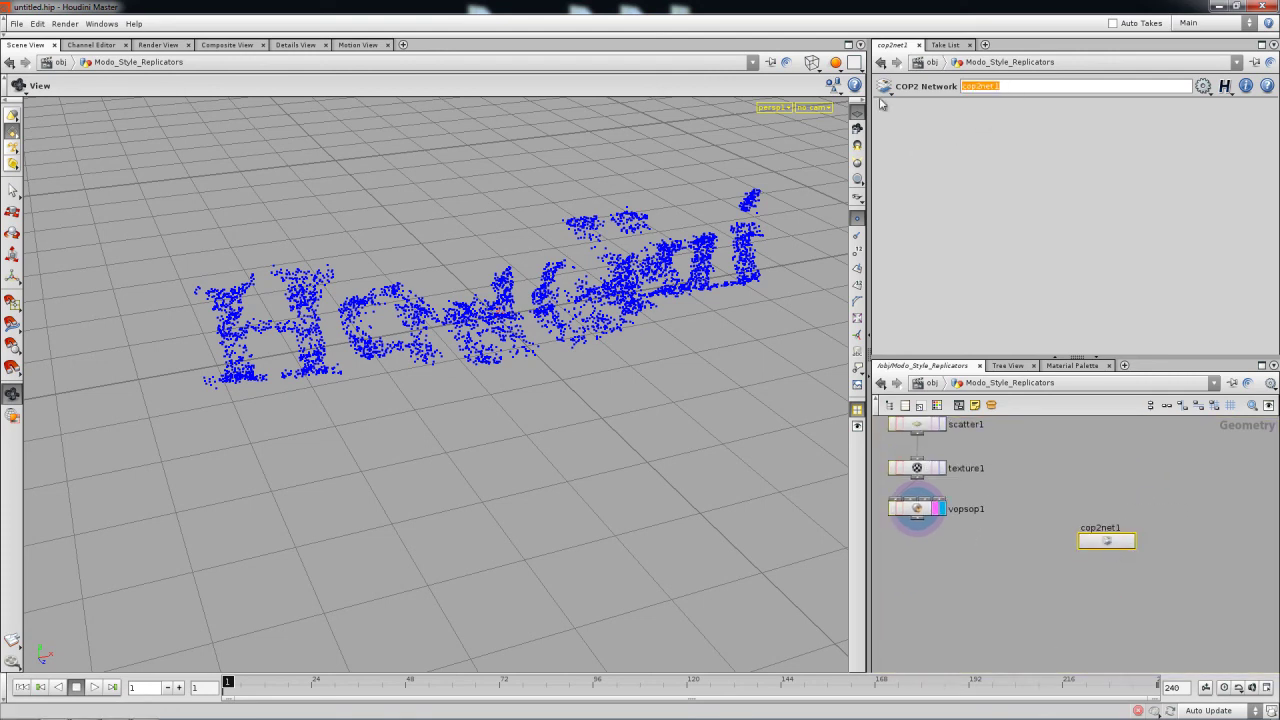
text(Creage_Gradients)
key(Return)
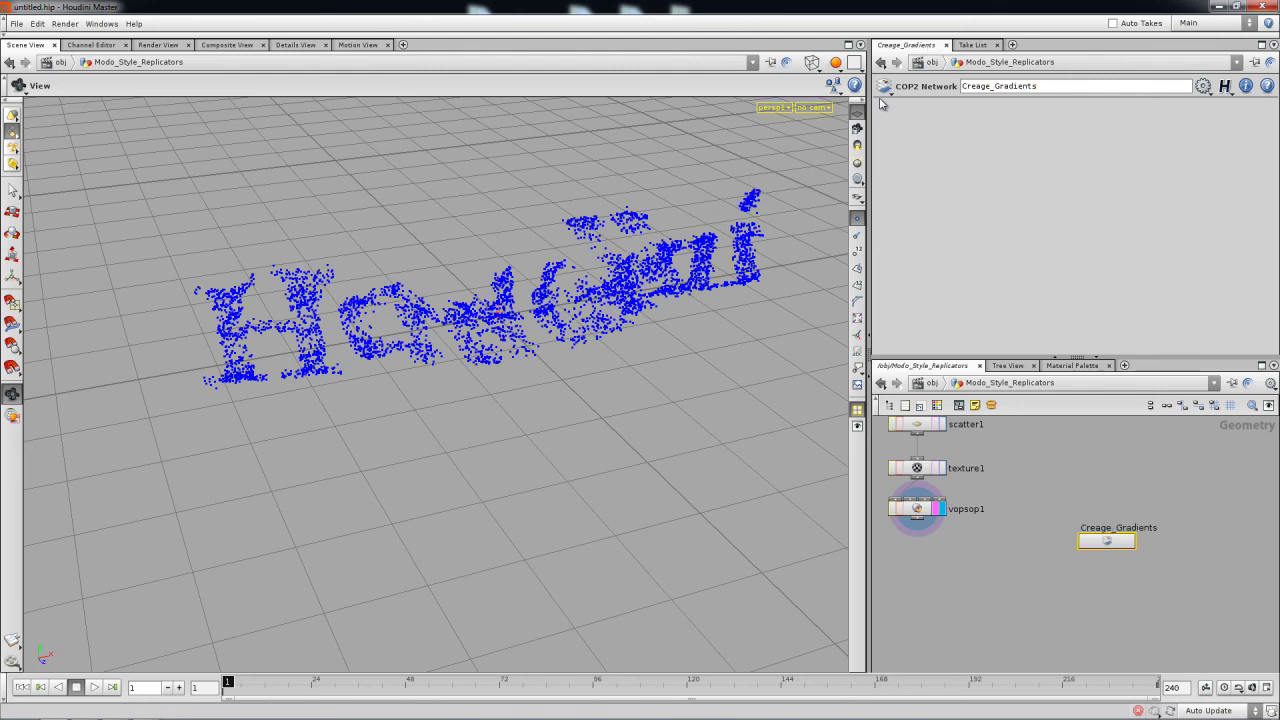
double_click(984, 88)
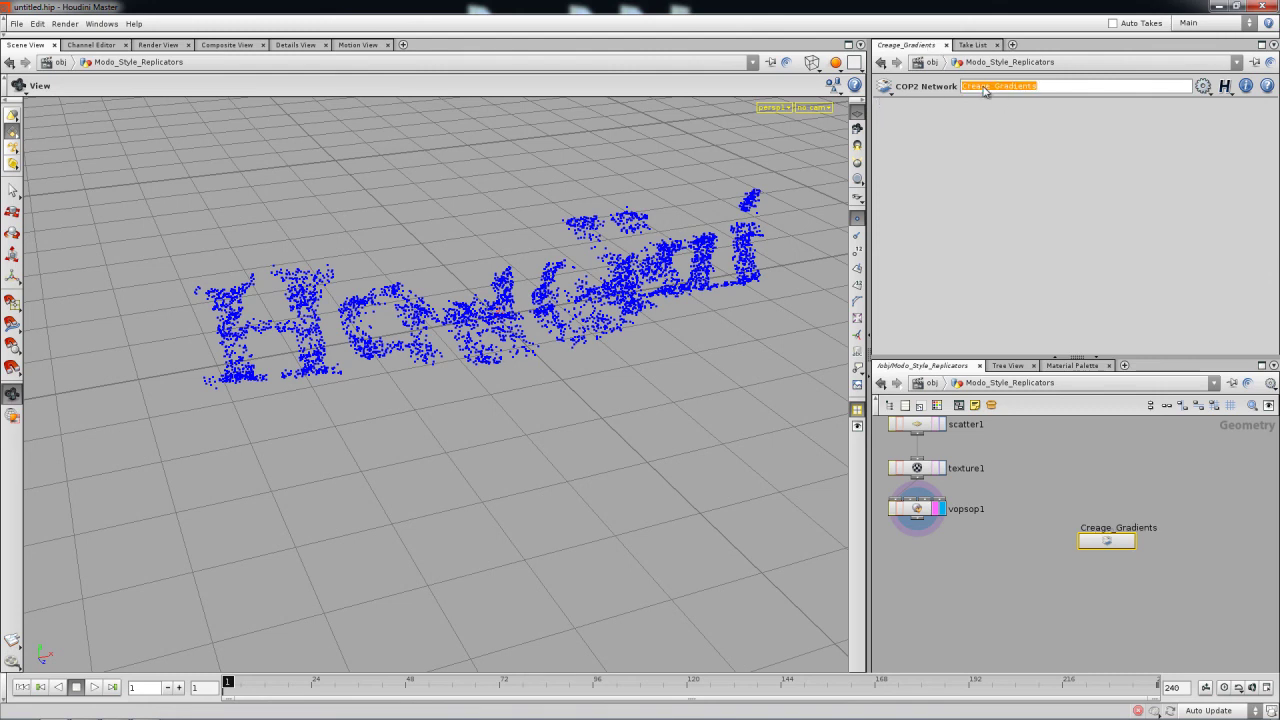
click(986, 91)
key(BackSpace)
text(t)
key(Return)
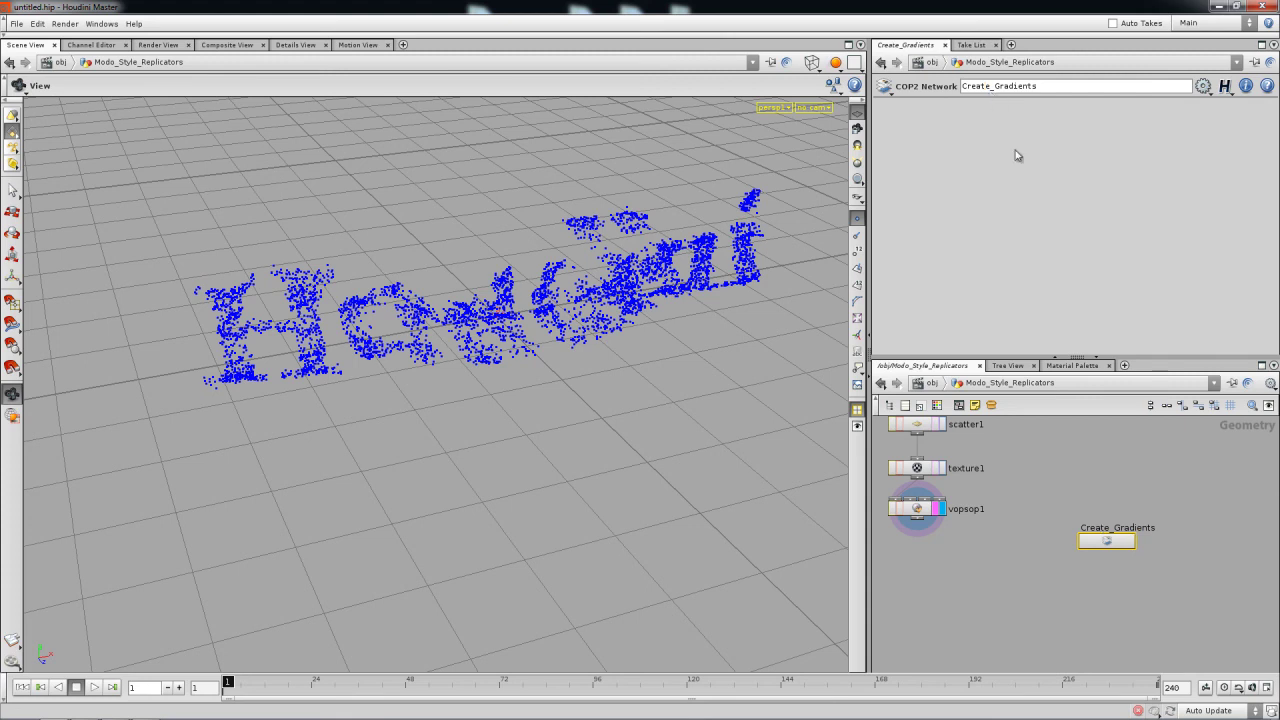
drag(1111, 538, 1117, 515)
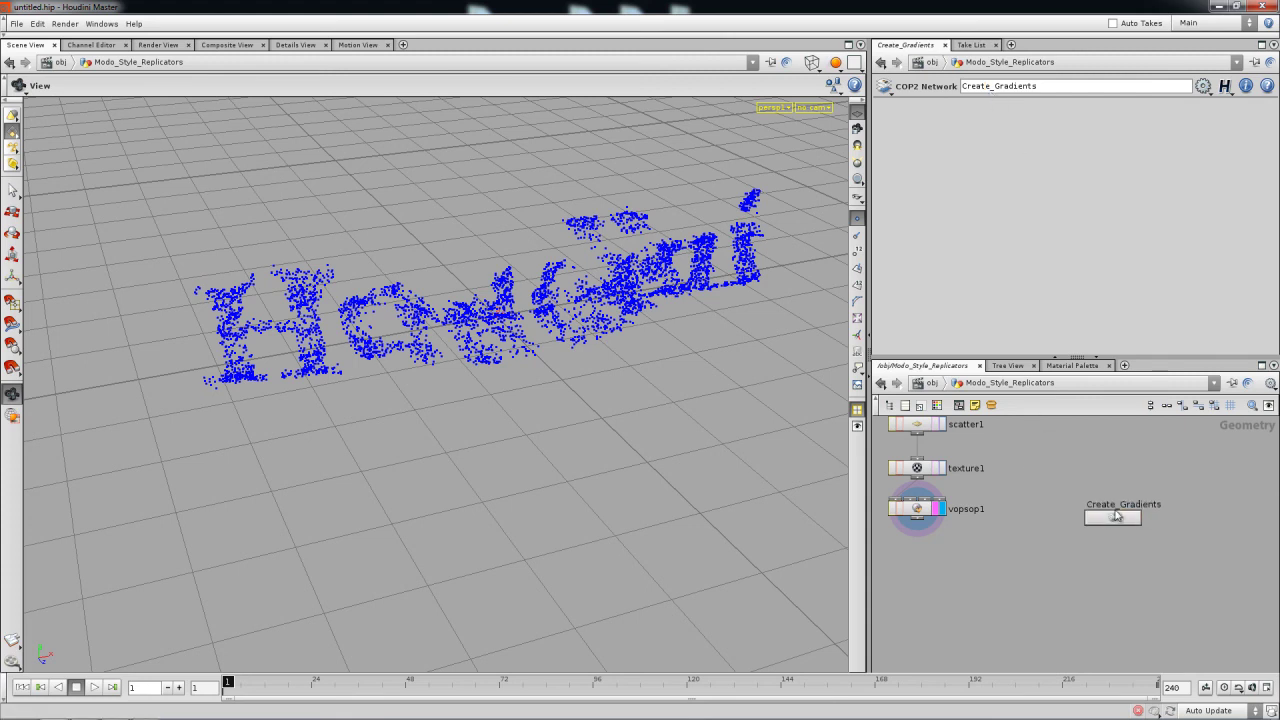